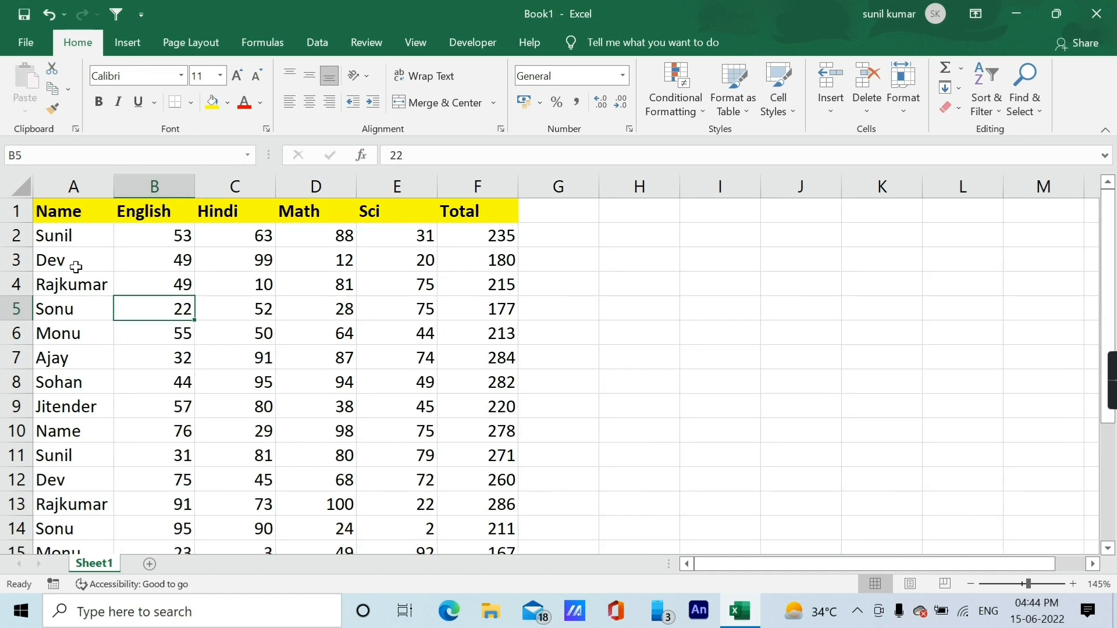
Save the workbook under the name "Excel class 2" in the Excel class folder inside the Desktop's H folder
left_click(76, 267)
key("ctrl+s")
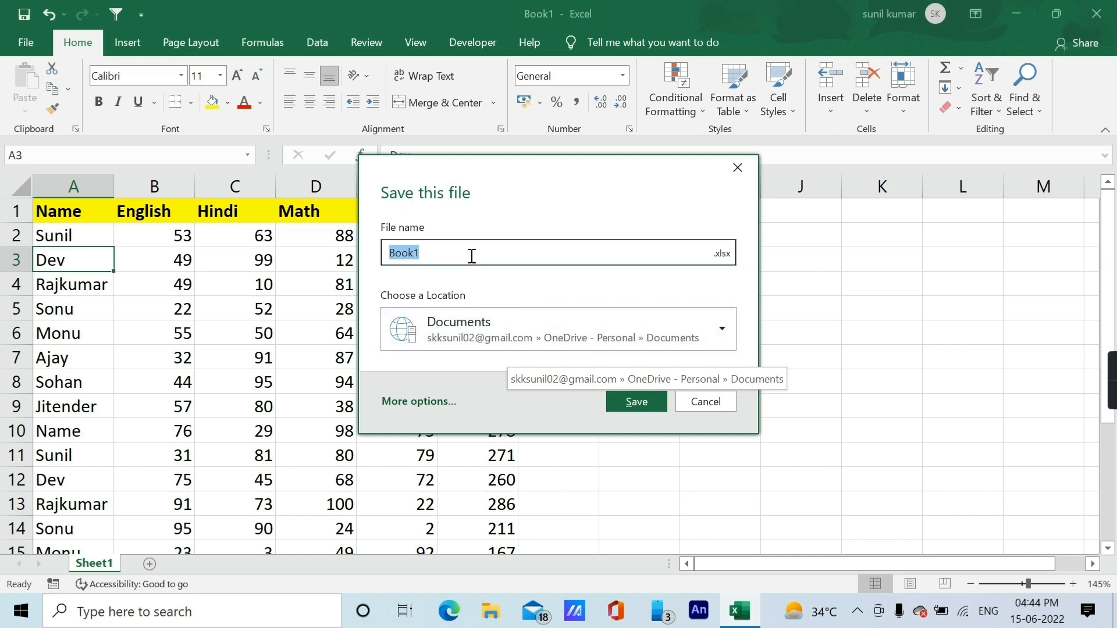
left_click(419, 401)
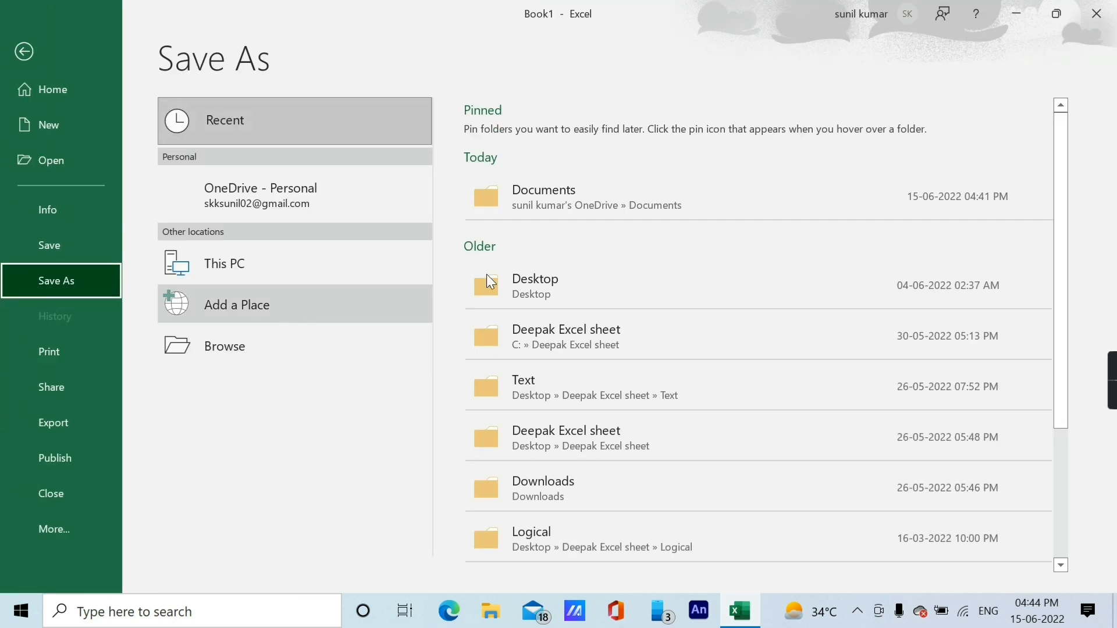
left_click(554, 279)
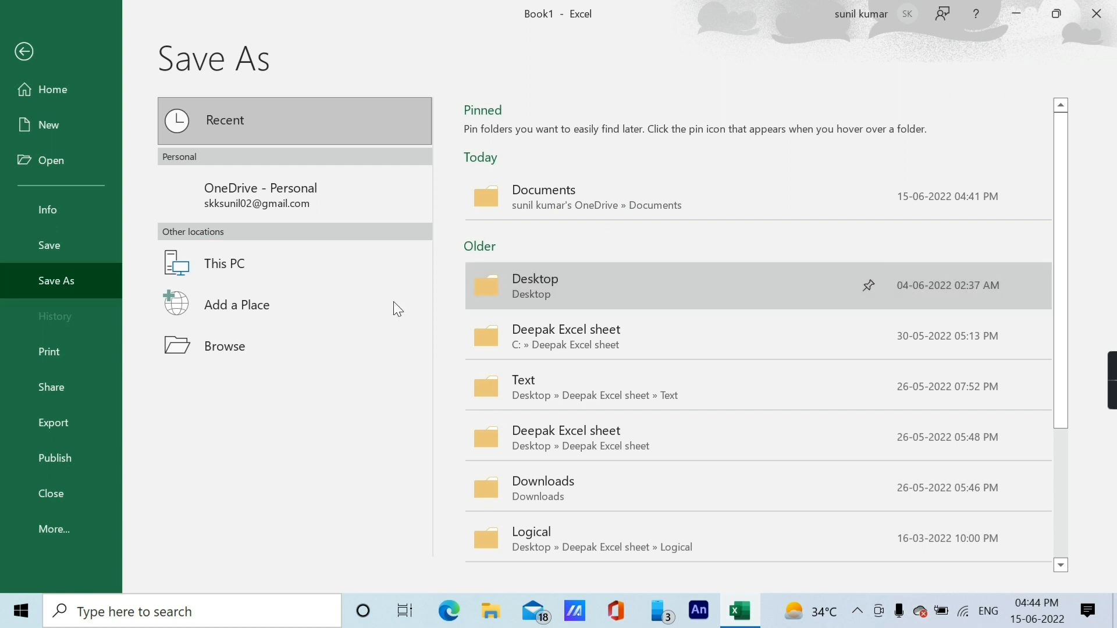
left_click(560, 286)
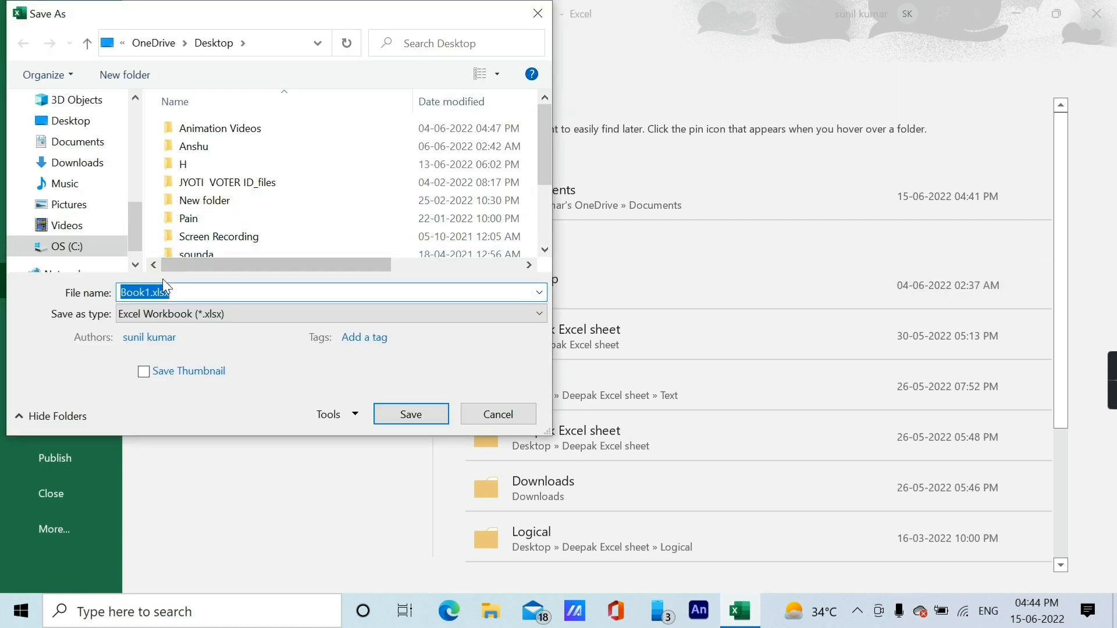
left_click(87, 123)
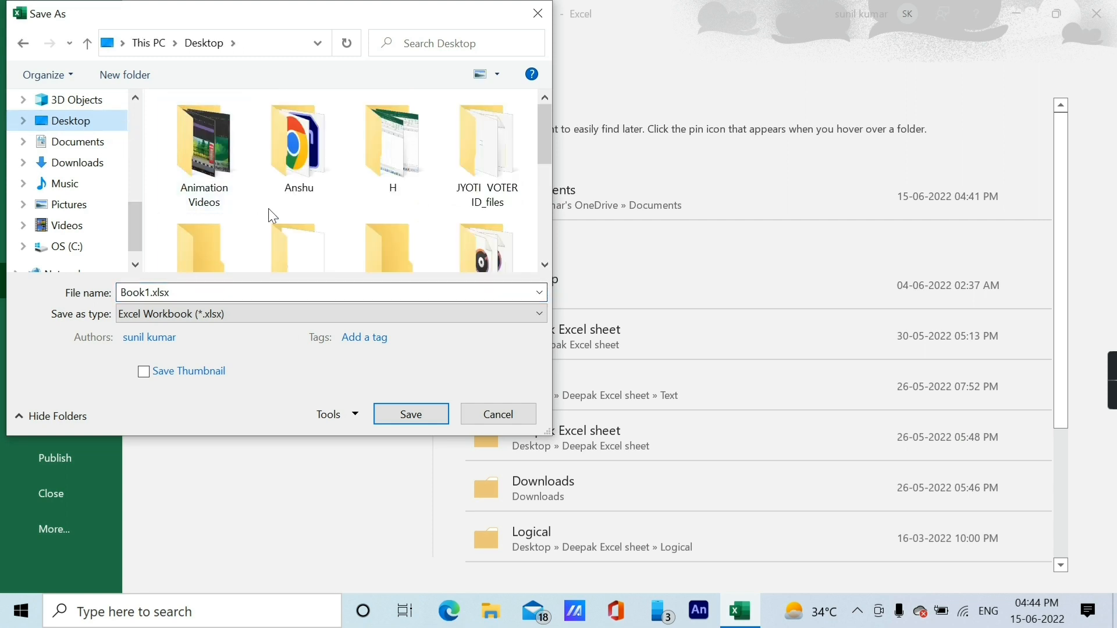
double_click(194, 293)
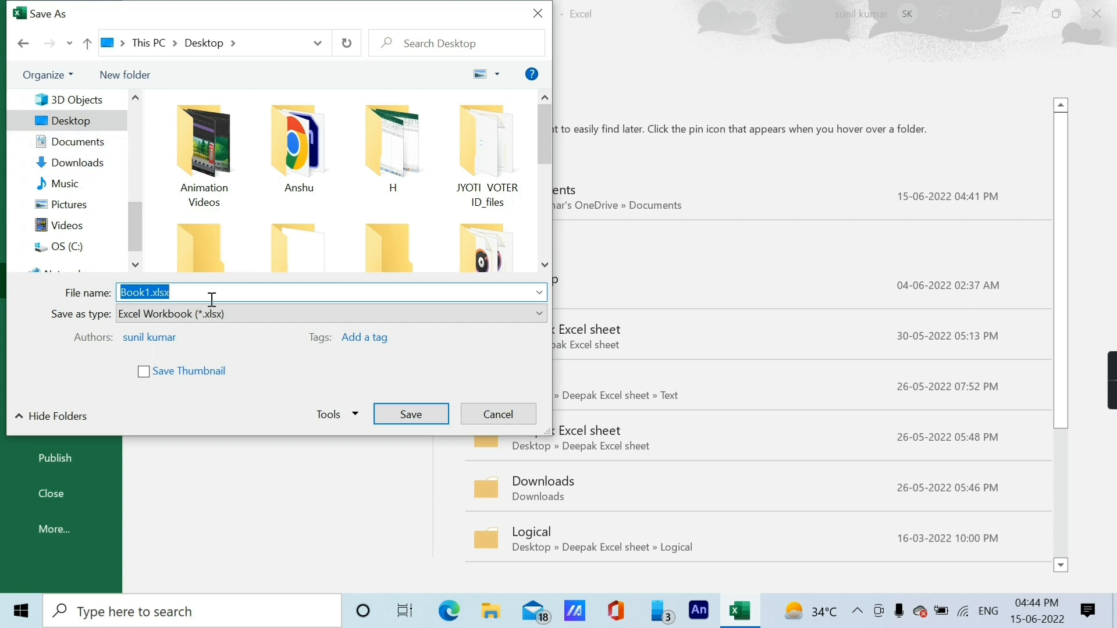
type("Excel ")
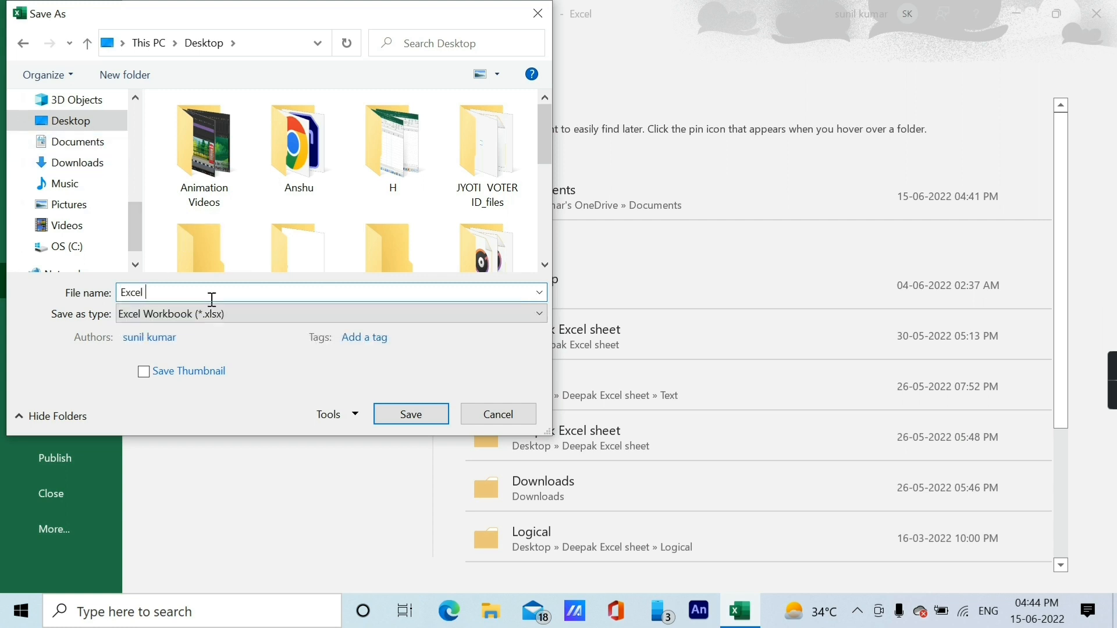
type("class 2")
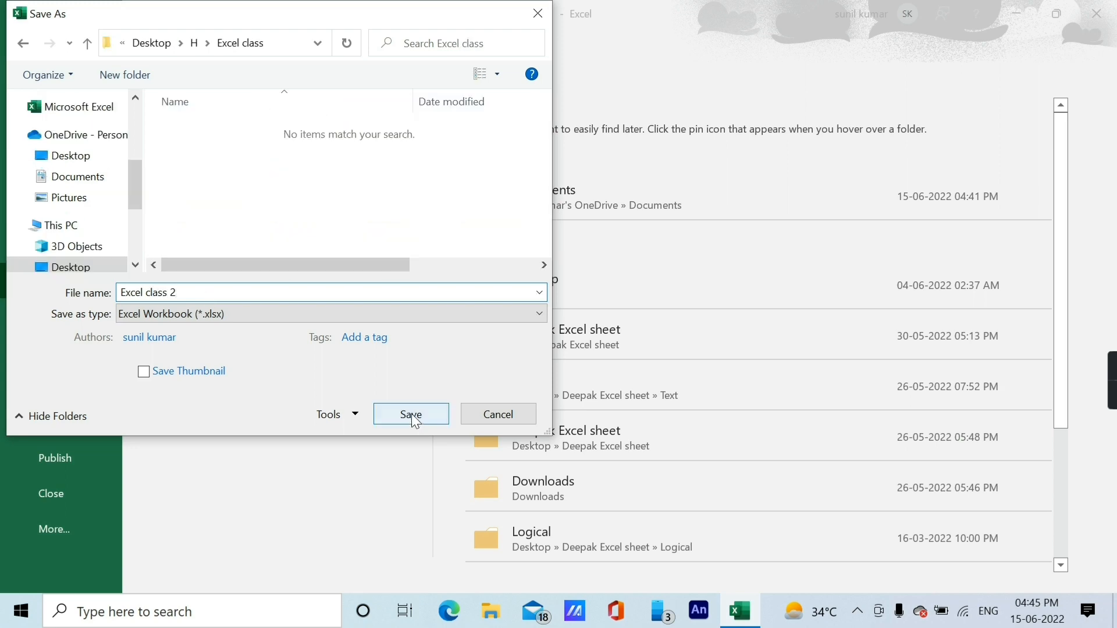
left_click(411, 413)
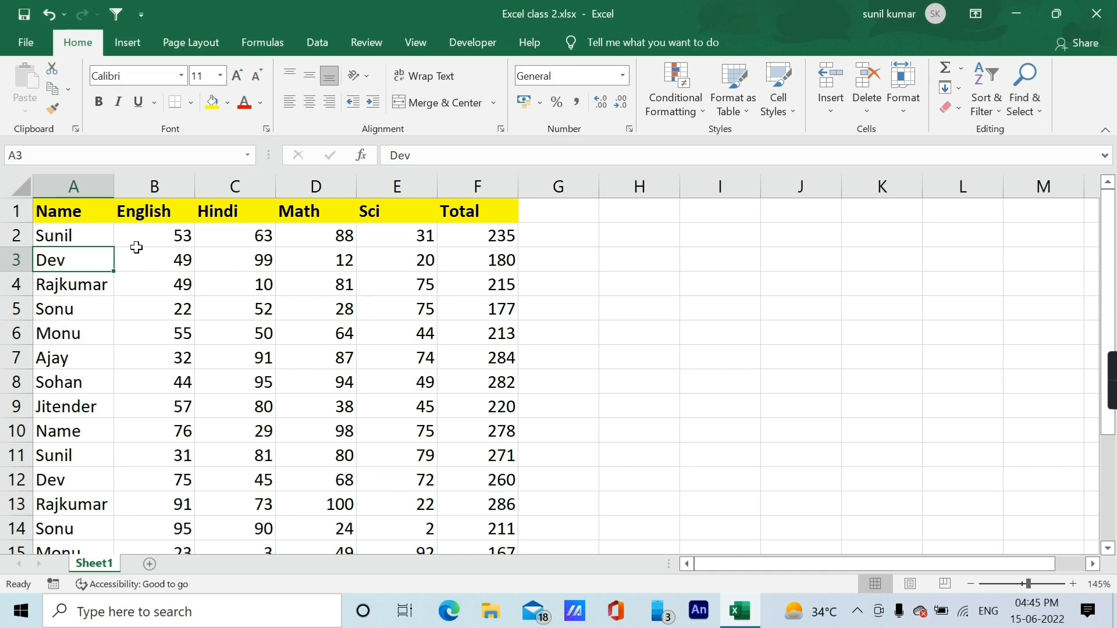
key("Up")
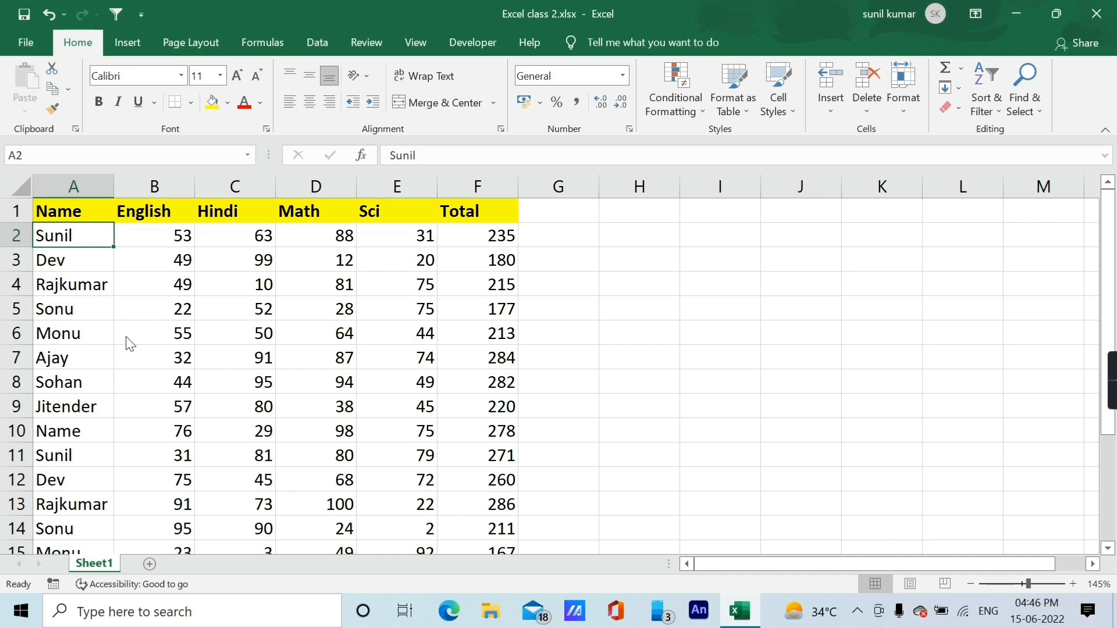
key("F12")
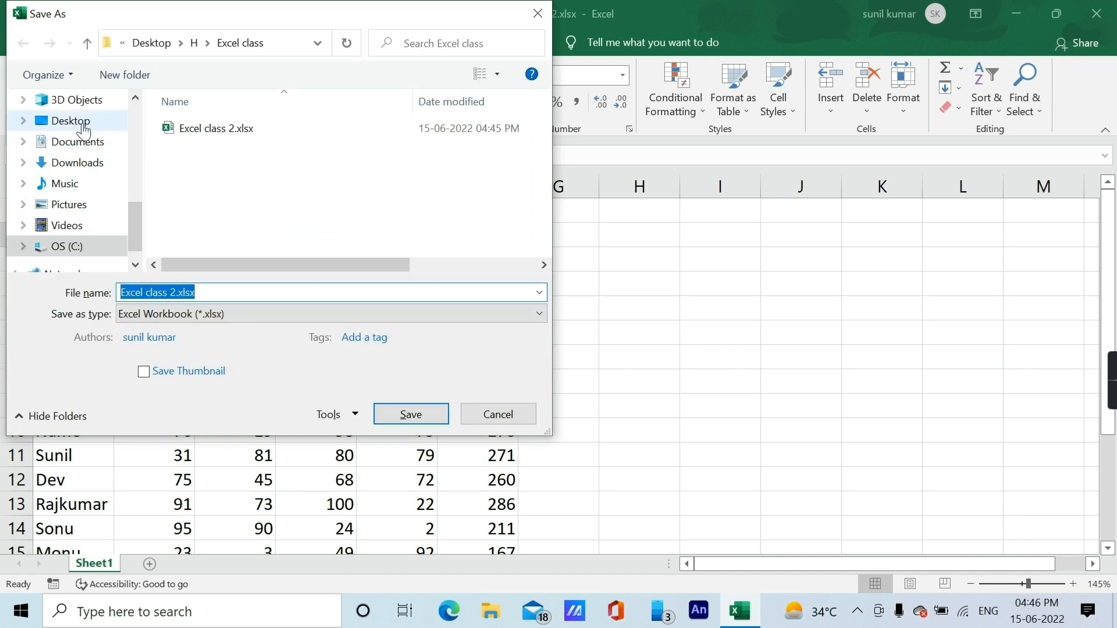
left_click(84, 123)
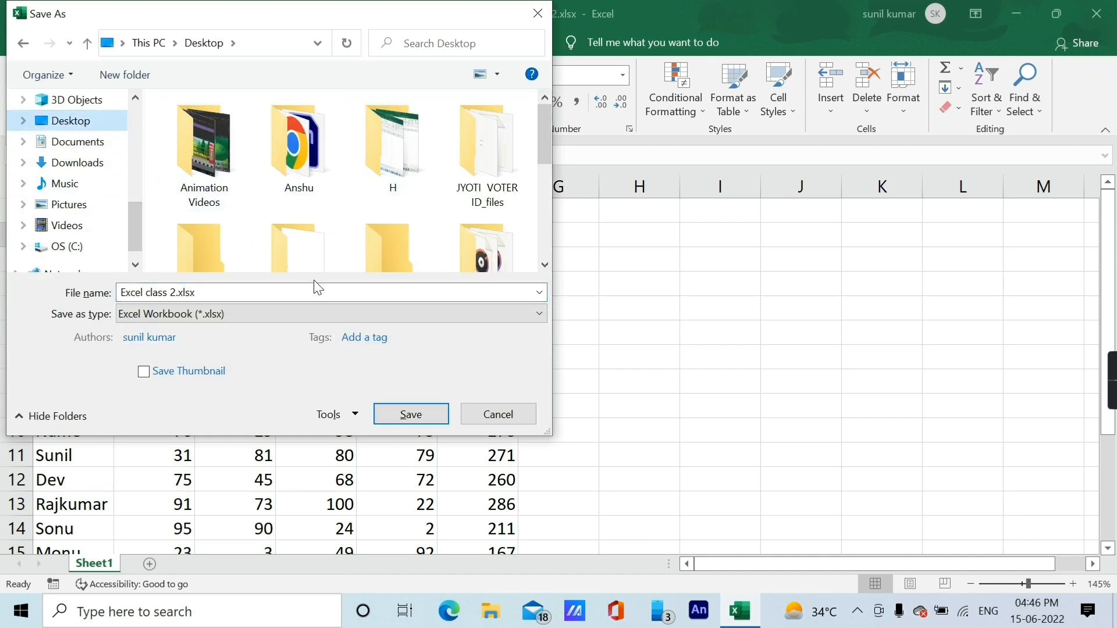
scroll(222, 260, "down", 1)
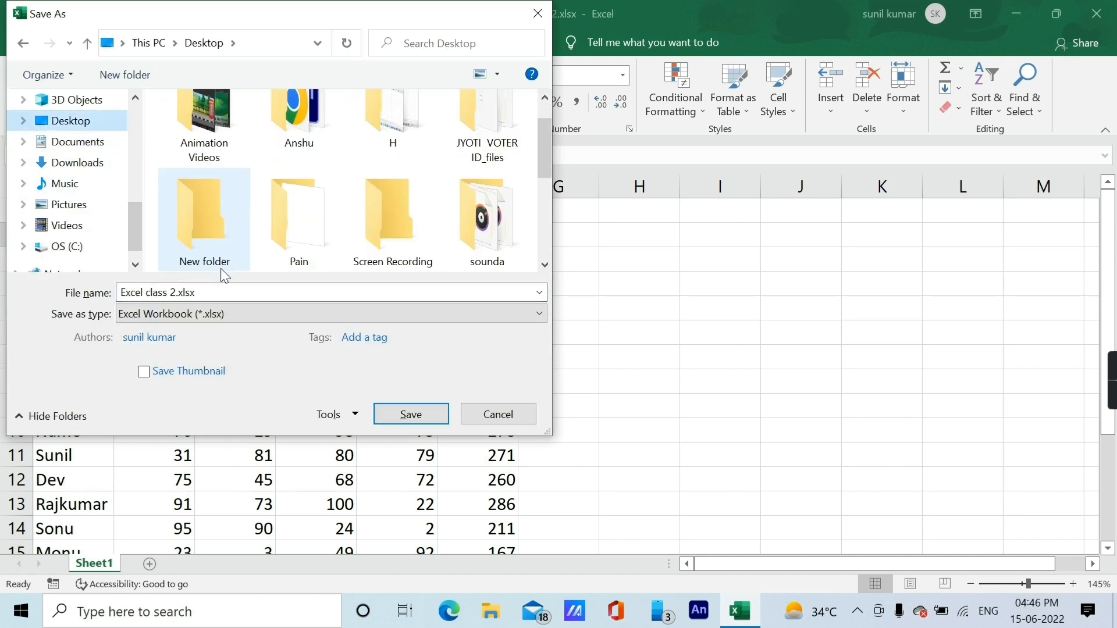
left_click(503, 424)
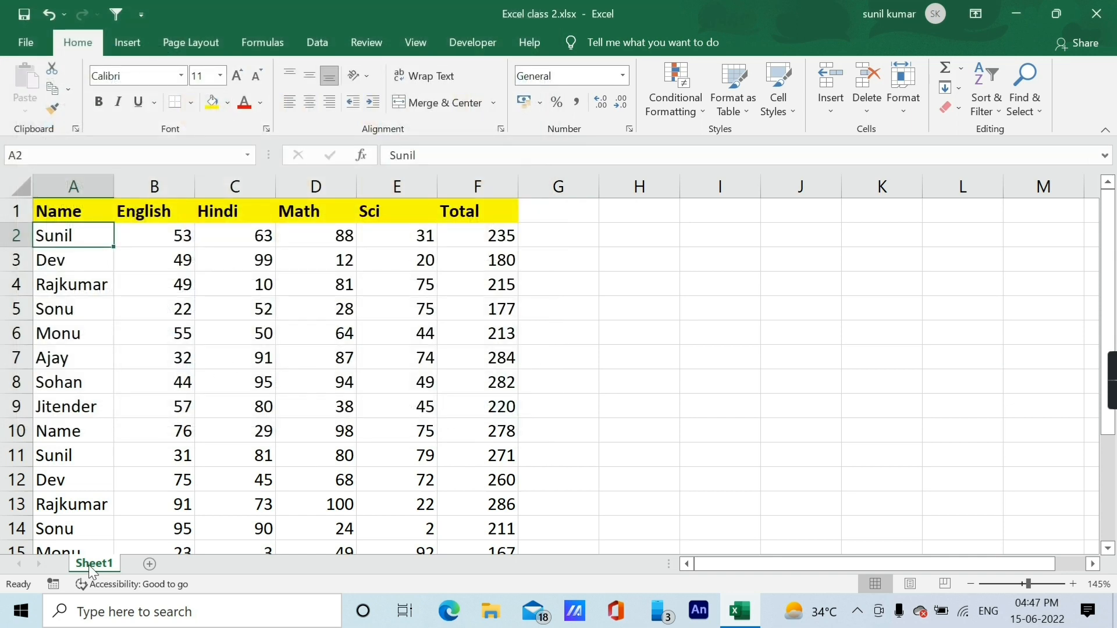
Add two blank worksheets after Sheet1 and return to Sheet1
left_click(151, 565)
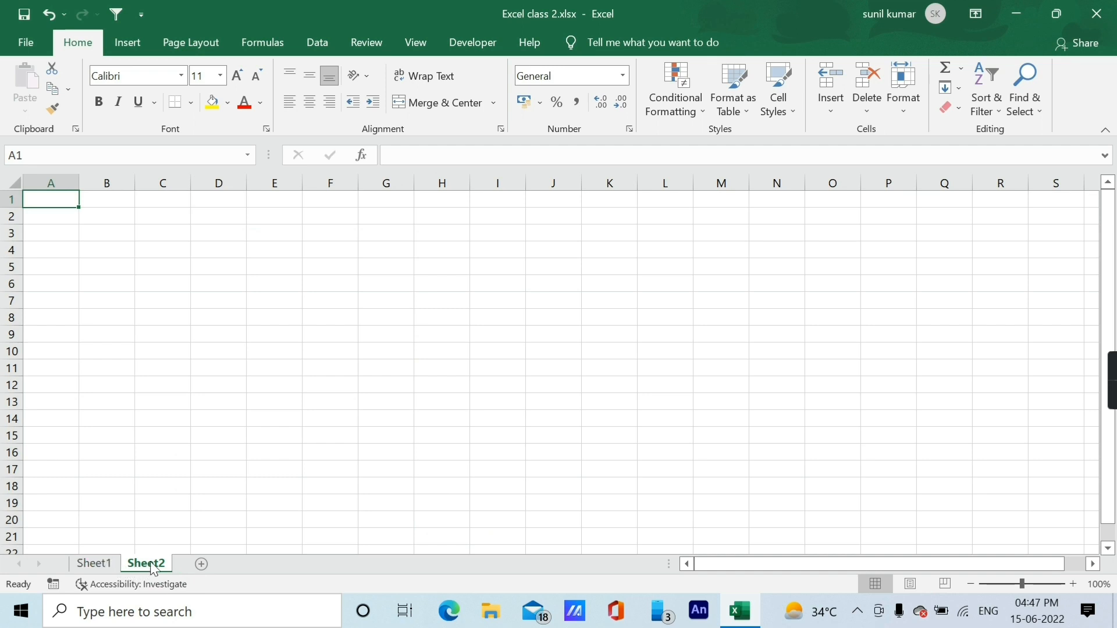
left_click(203, 564)
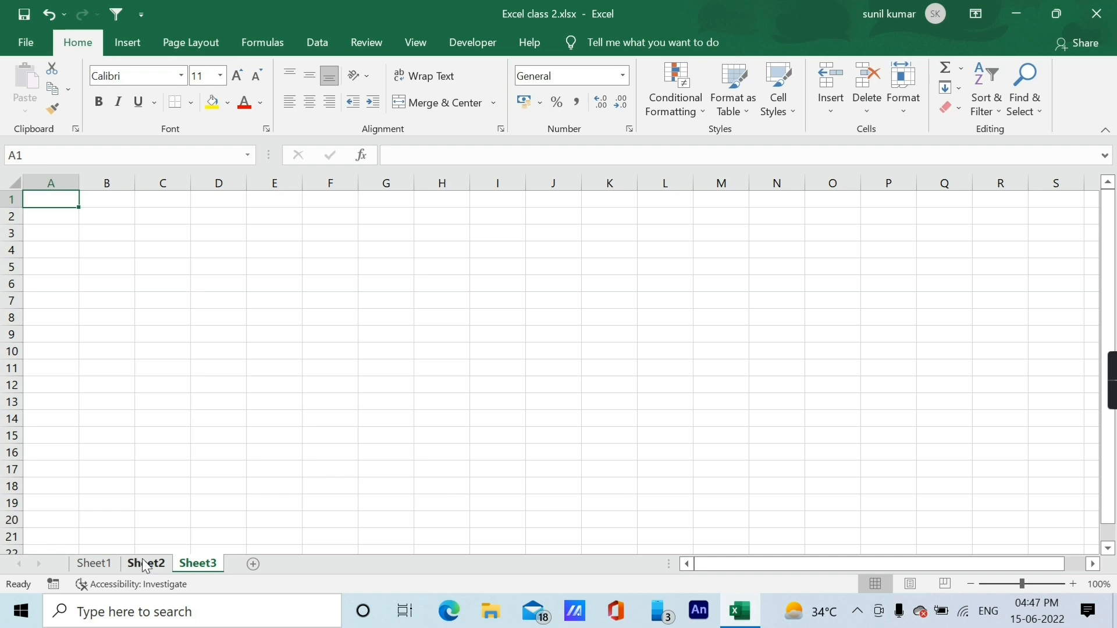
left_click(97, 567)
scroll(98, 569, "up", 3)
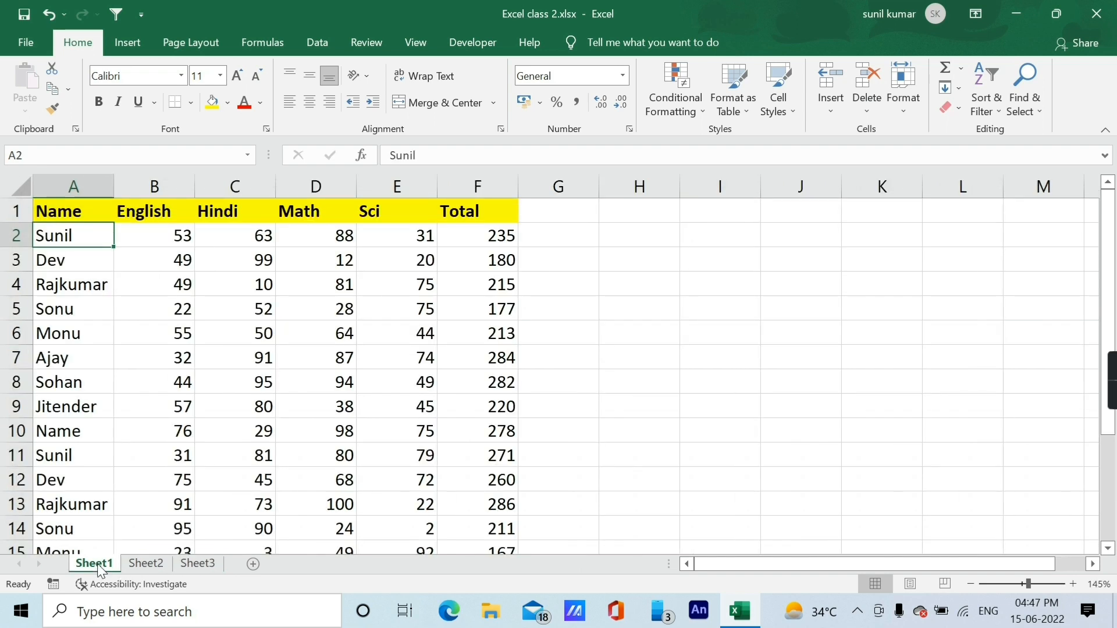
Rename the Sheet1 worksheet as "Execl class"
right_click(98, 566)
key("Escape")
right_click(89, 564)
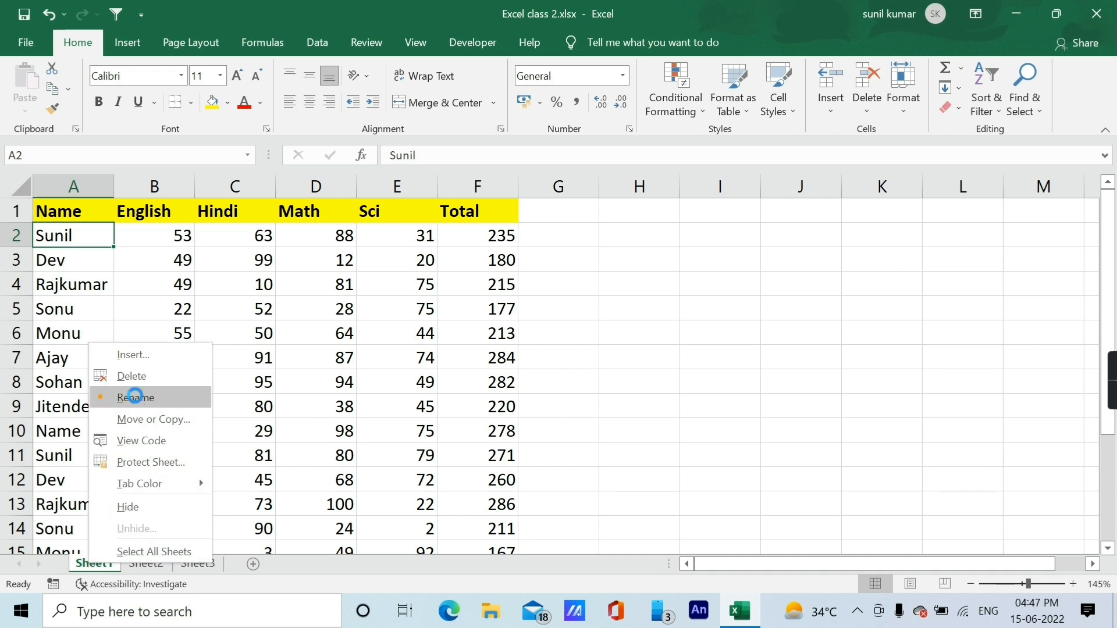
left_click(135, 398)
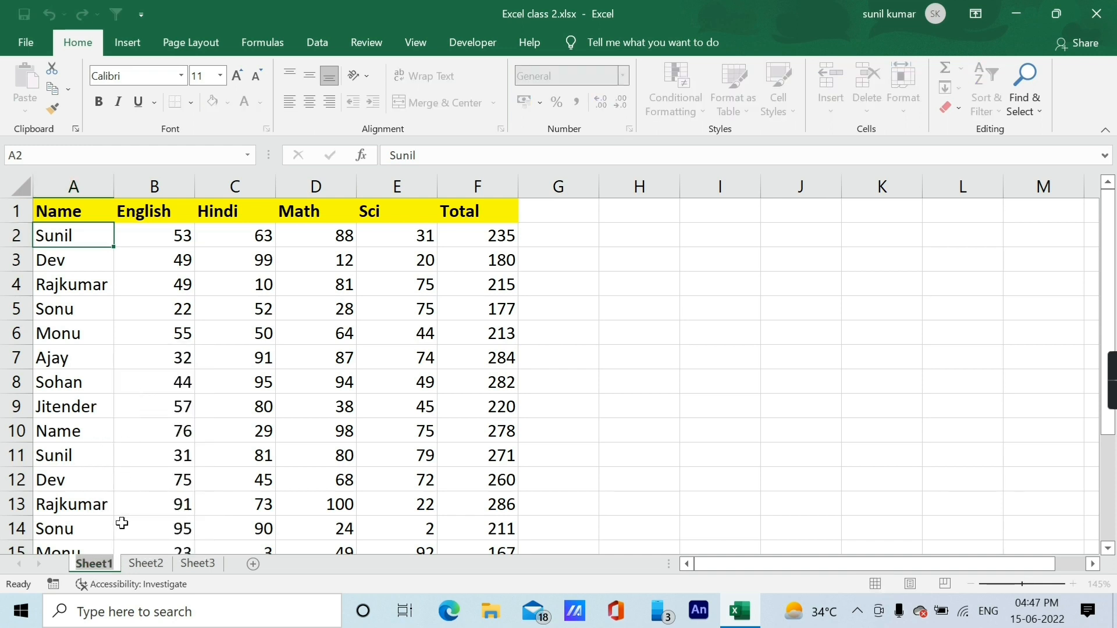
type("Ec")
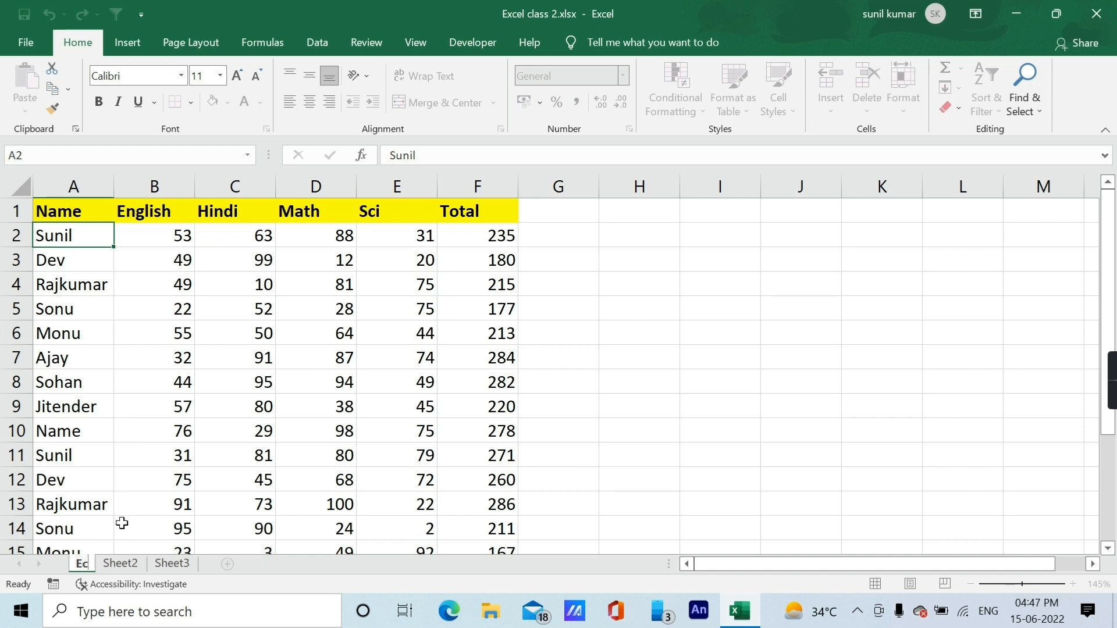
type("ecl")
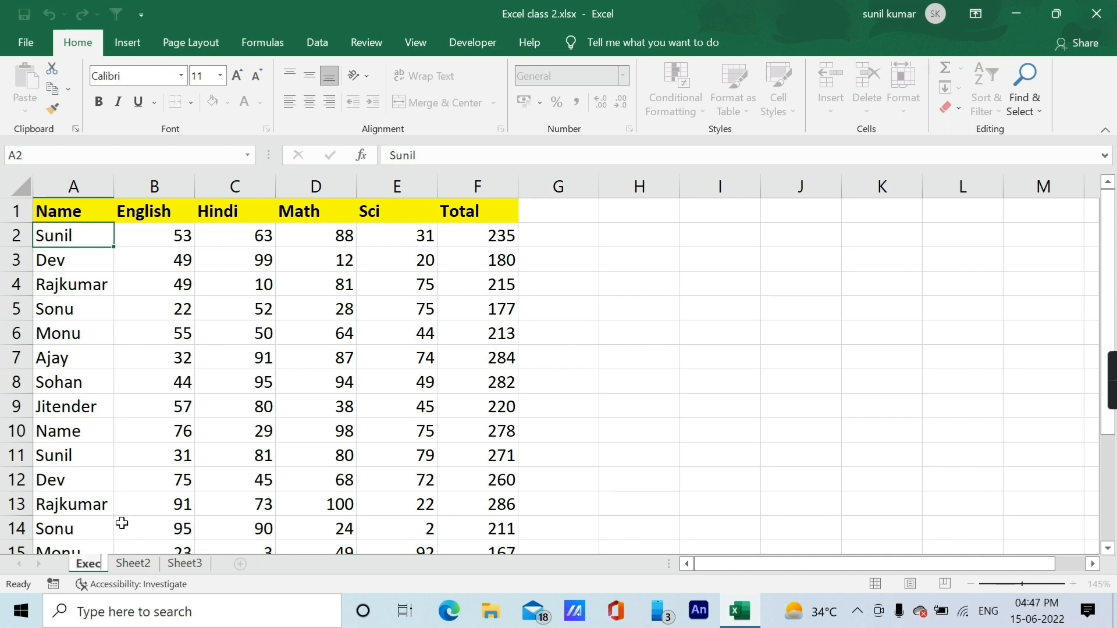
type(" class")
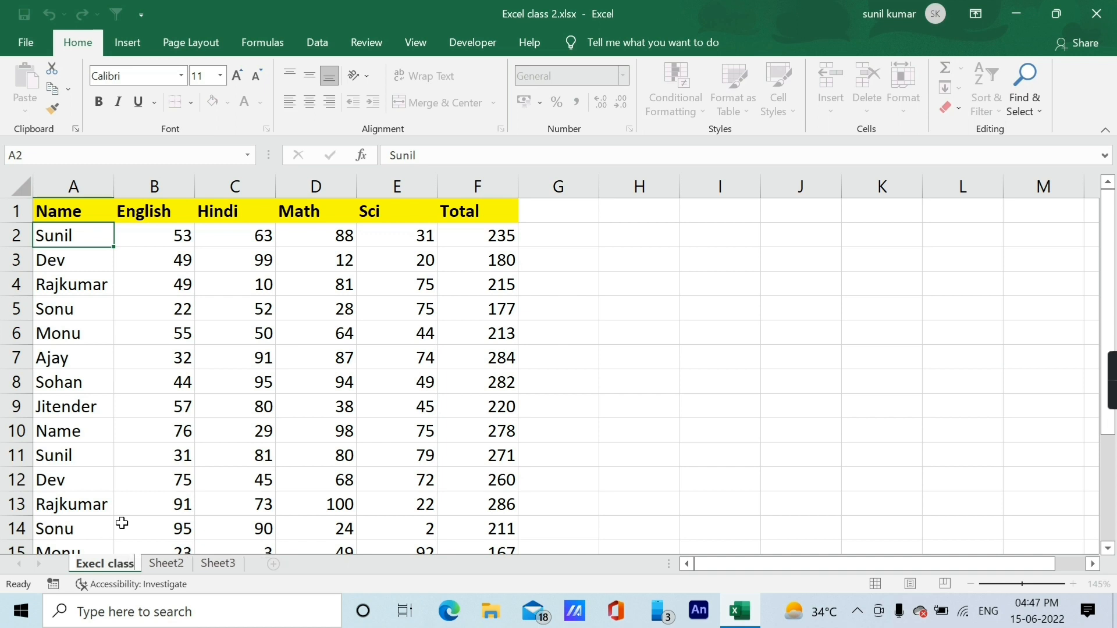
left_click(121, 523)
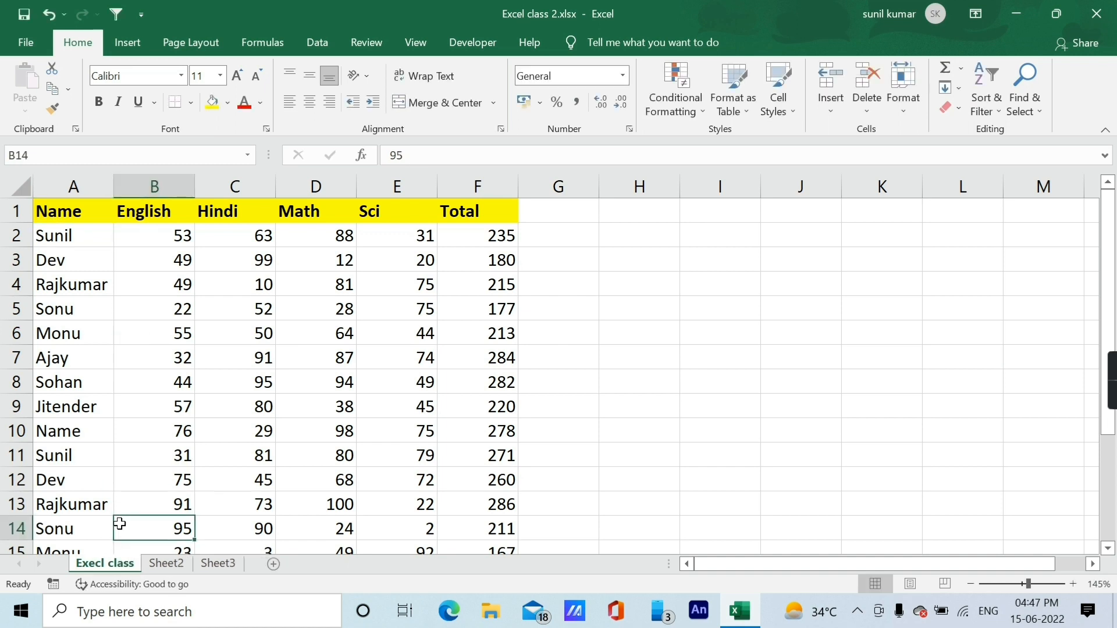
Set the tab color of the Execl class worksheet to the standard red
right_click(95, 566)
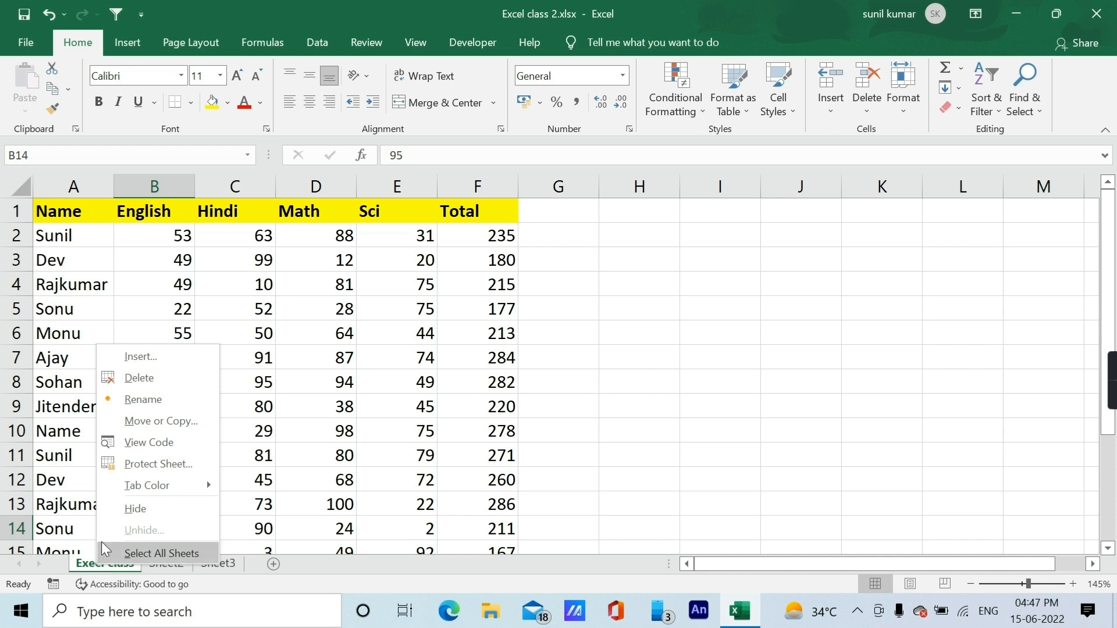
mouse_move(138, 484)
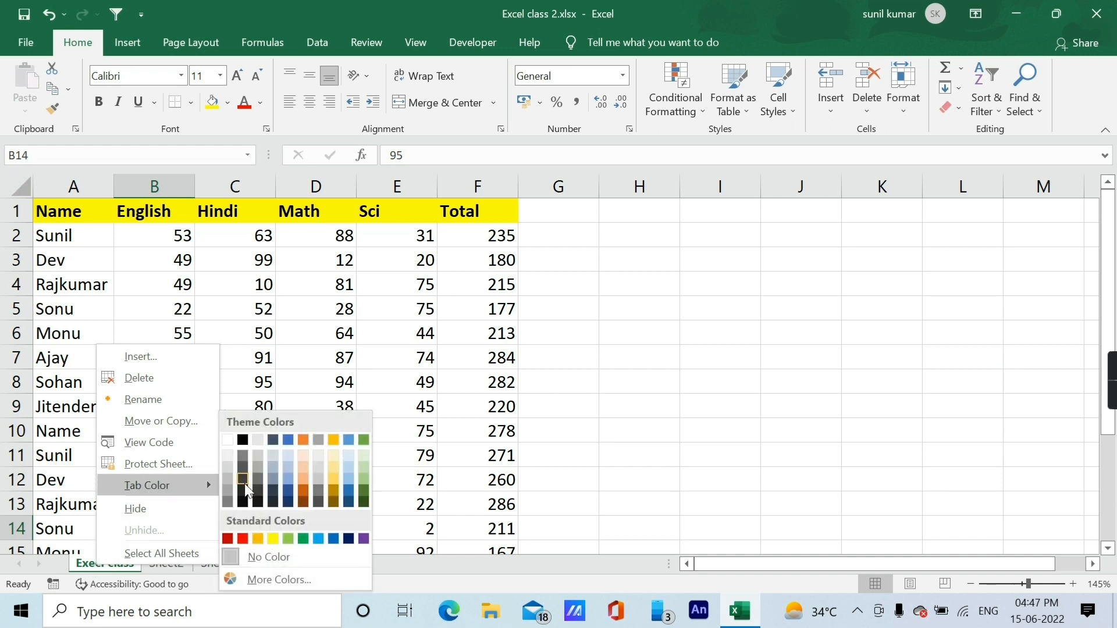
left_click(243, 538)
left_click(64, 531)
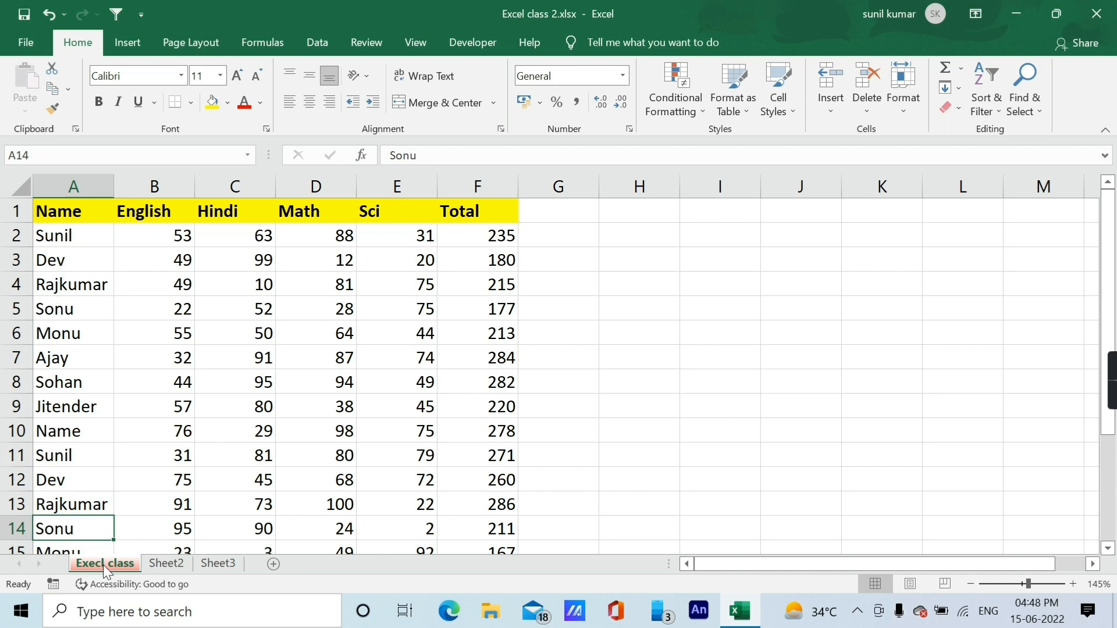
Hide the Execl class worksheet and unhide it again
right_click(103, 564)
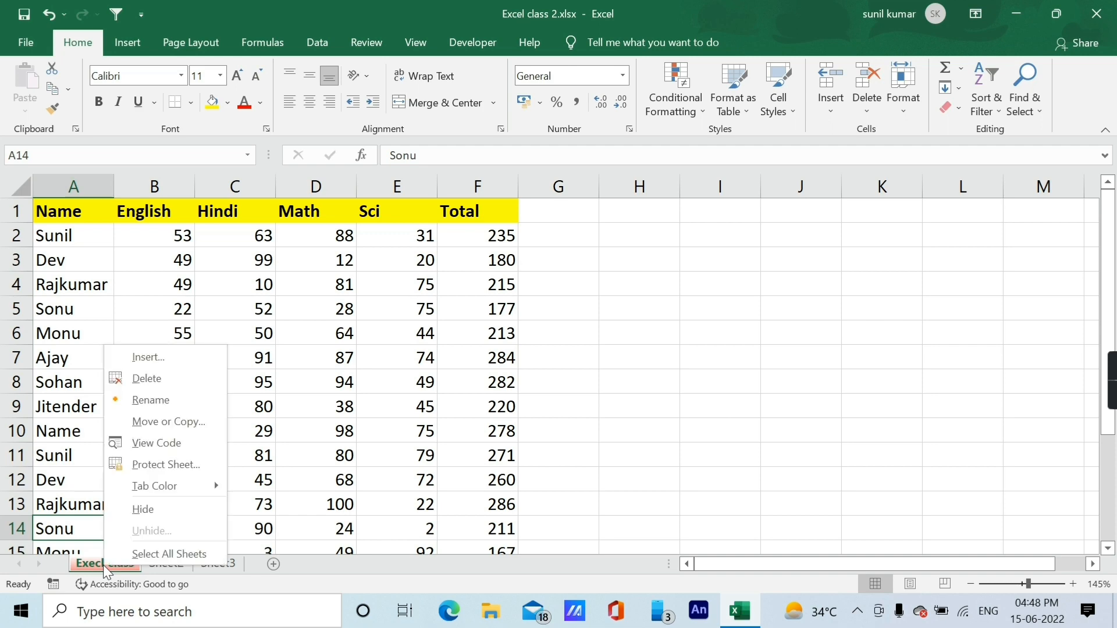
left_click(143, 510)
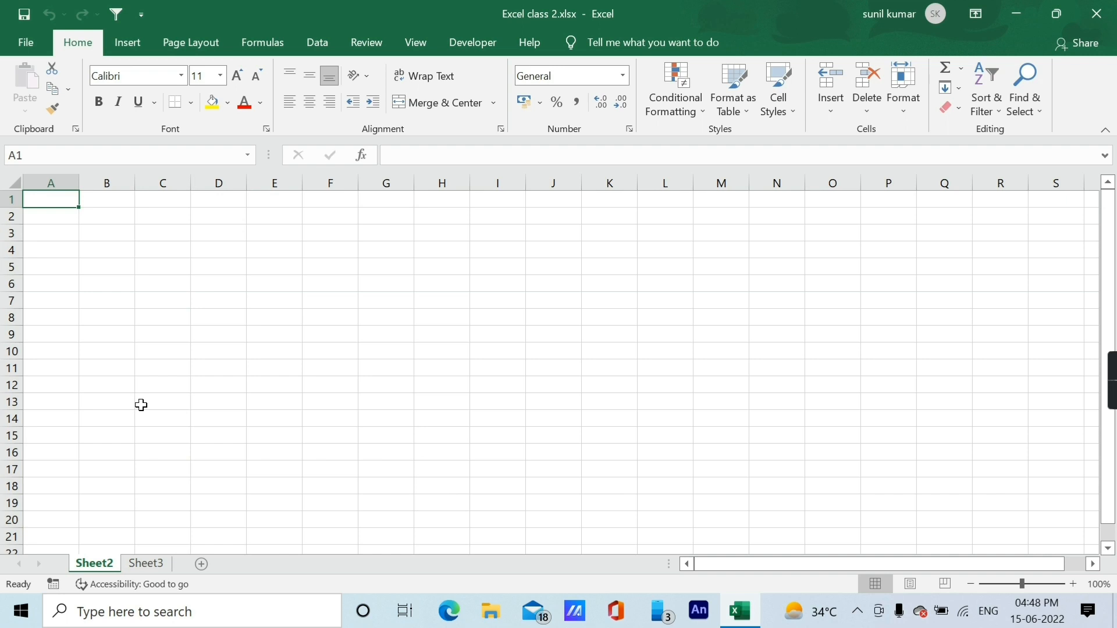
right_click(97, 566)
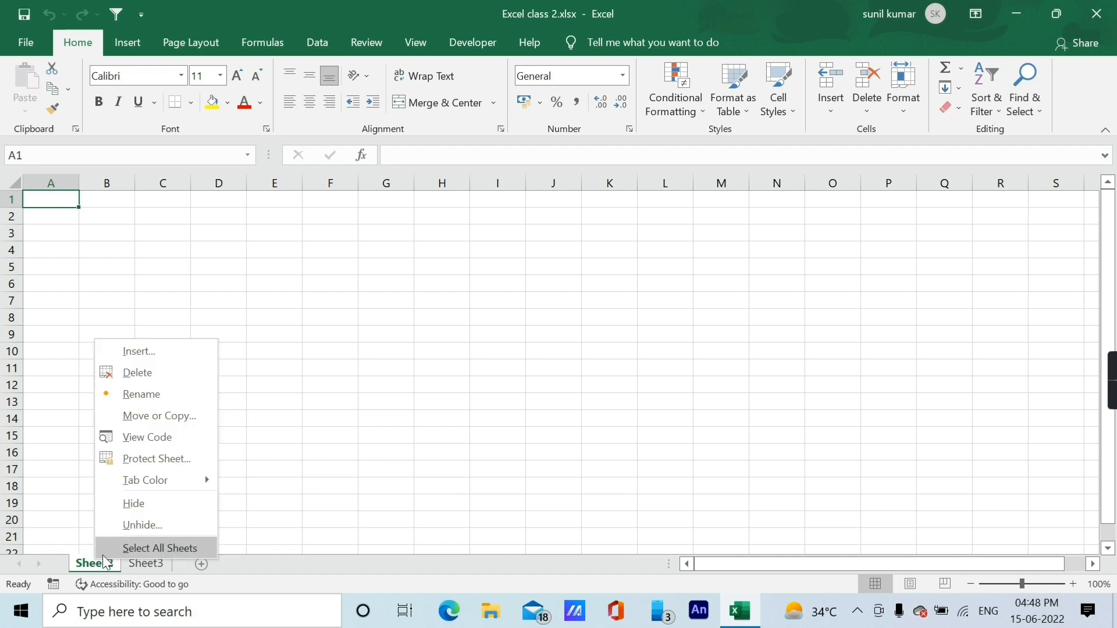
left_click(132, 530)
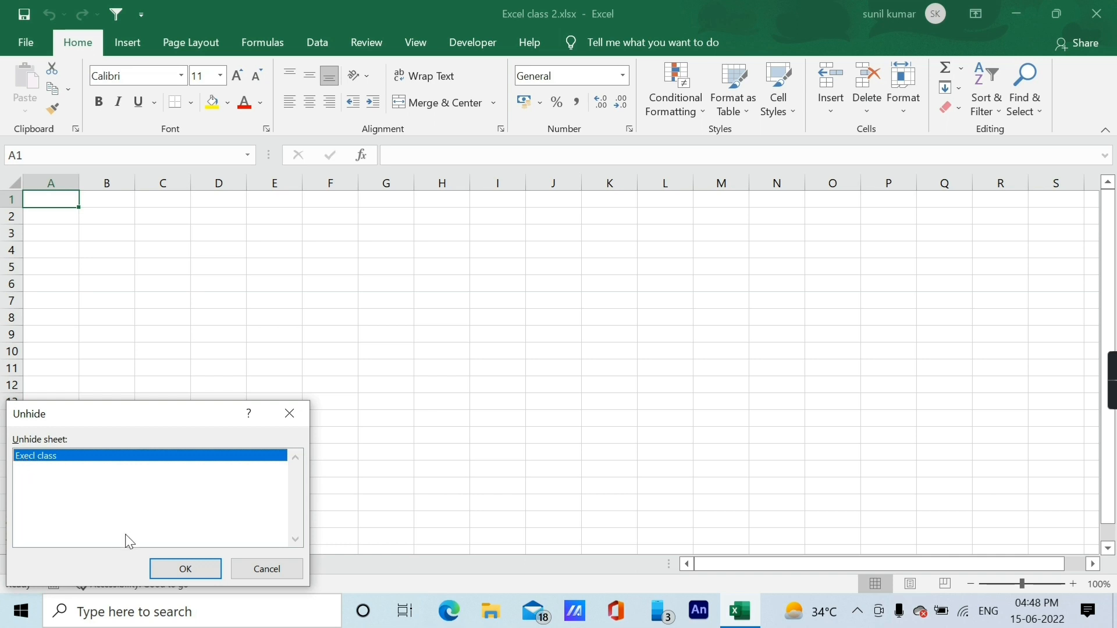
left_click(184, 572)
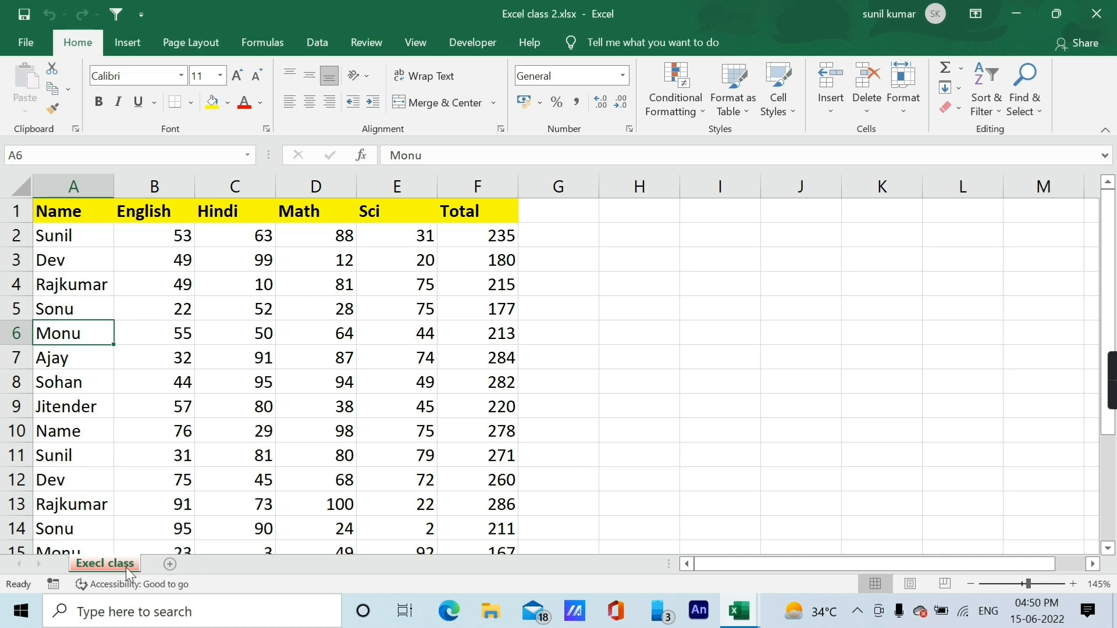
Insert five blank worksheets before the Execl class sheet
key("shift+F11")
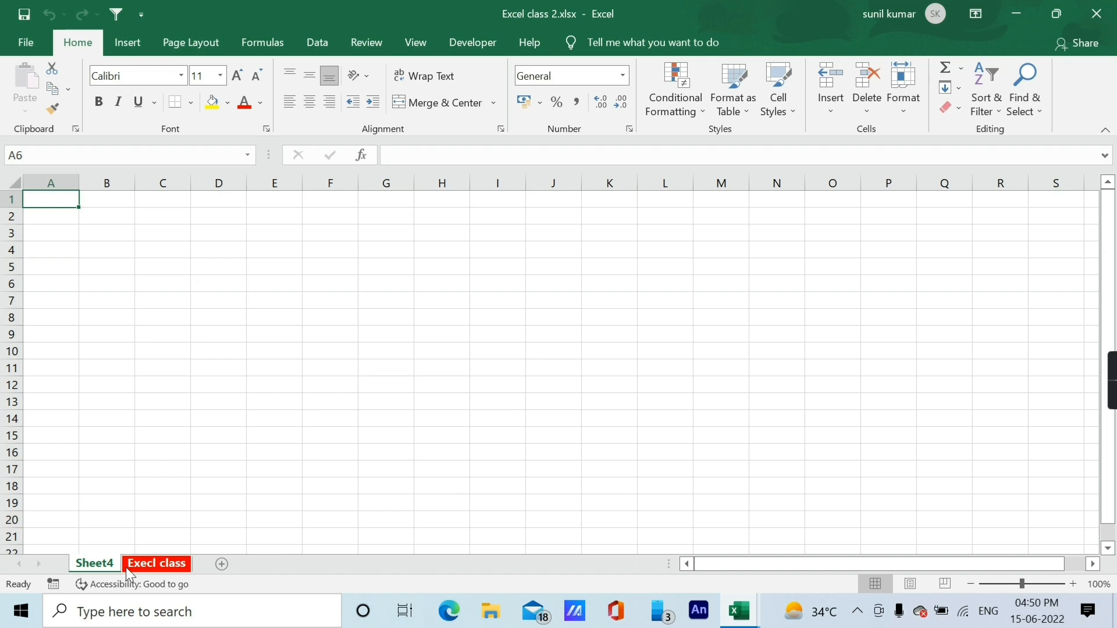
key("shift+F11")
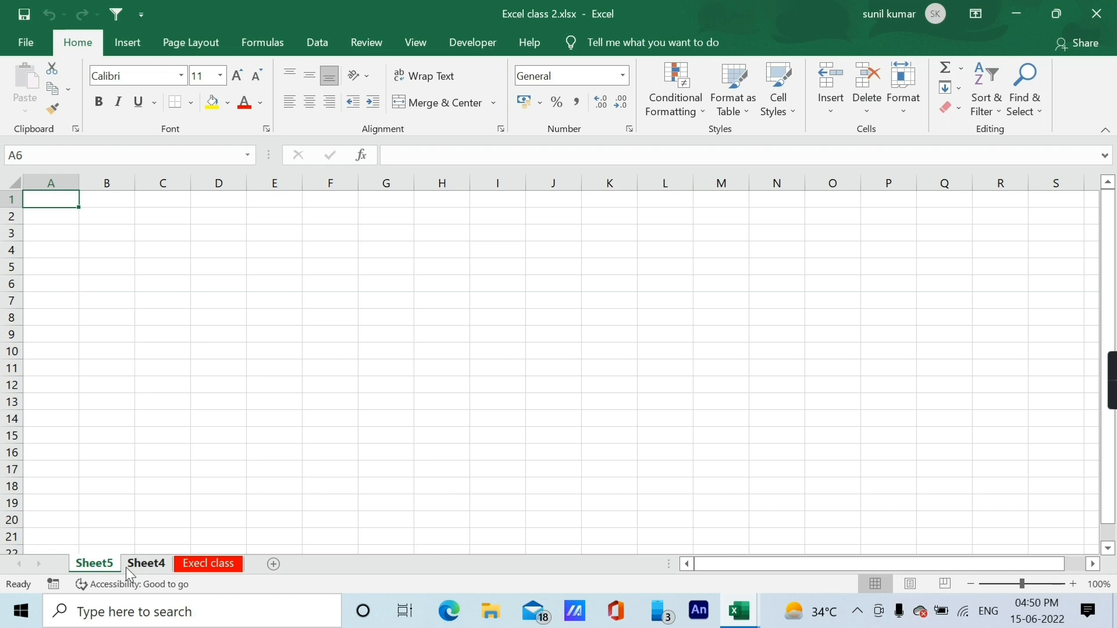
key("shift+F11")
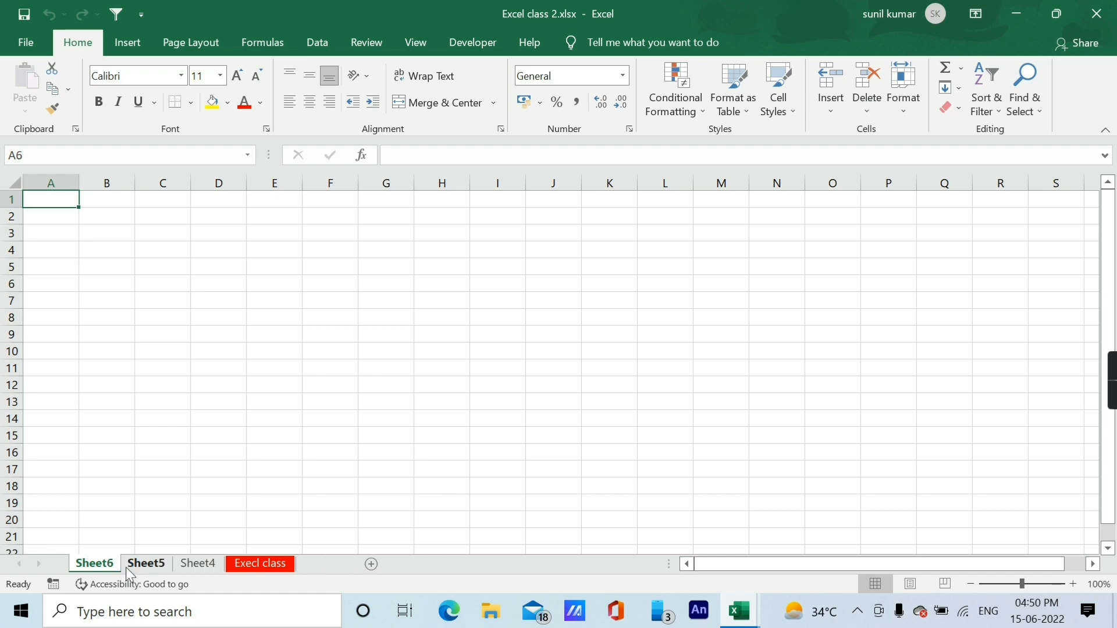
key("shift+F11")
key("shift+F11")
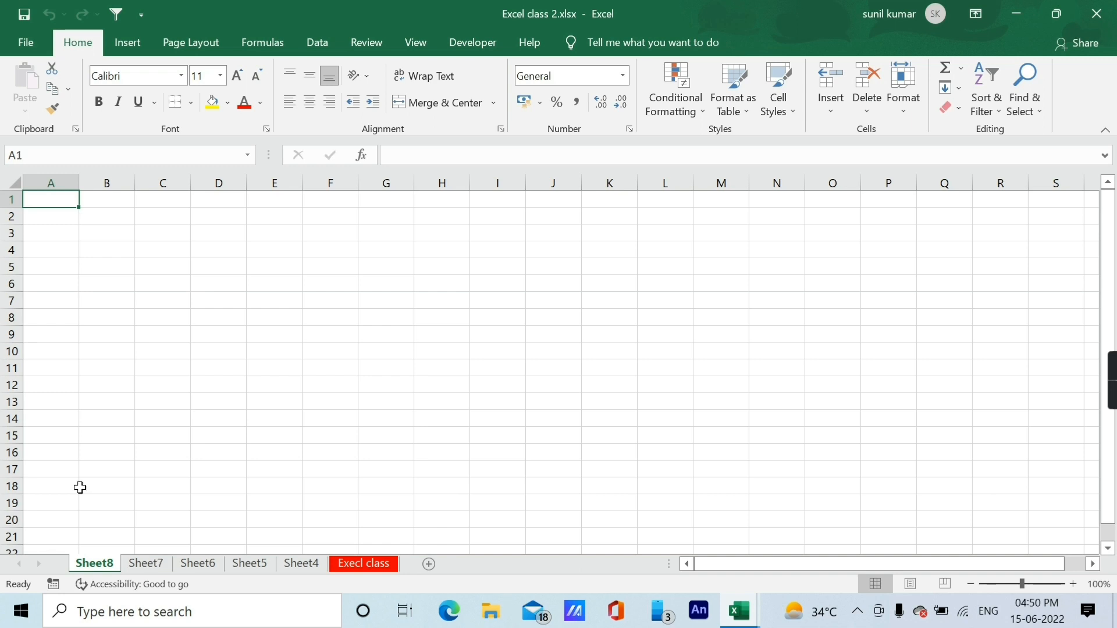
Delete the five blank worksheets that stand before the Execl class sheet
key("alt+e")
key("l")
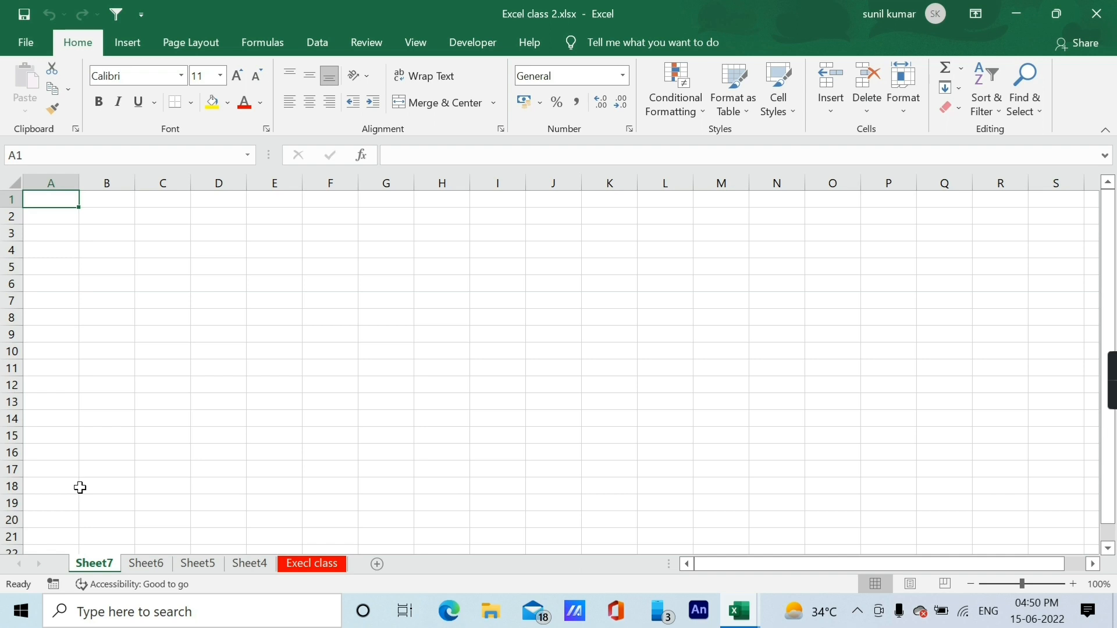
key("alt+e")
key("l")
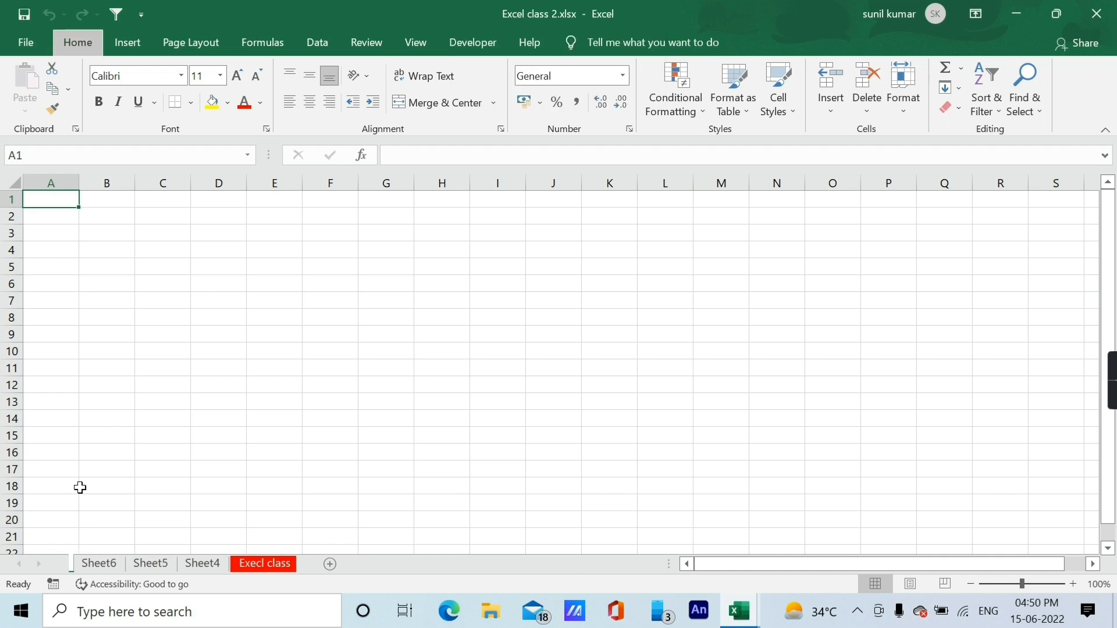
key("alt+e")
key("l")
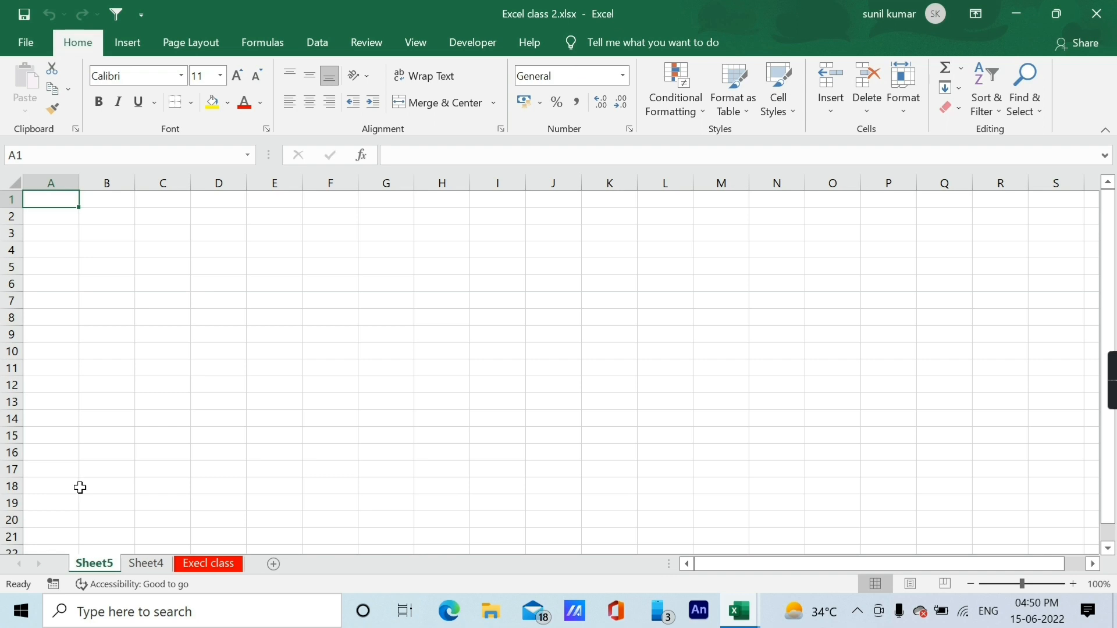
key("alt+e")
key("l")
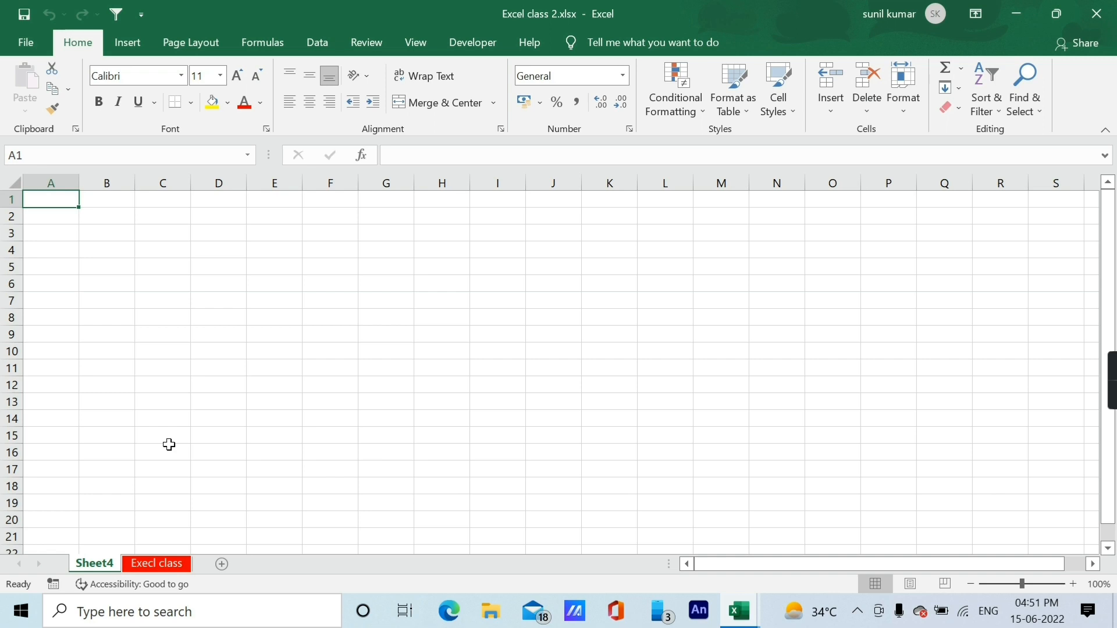
key("alt+e")
key("l")
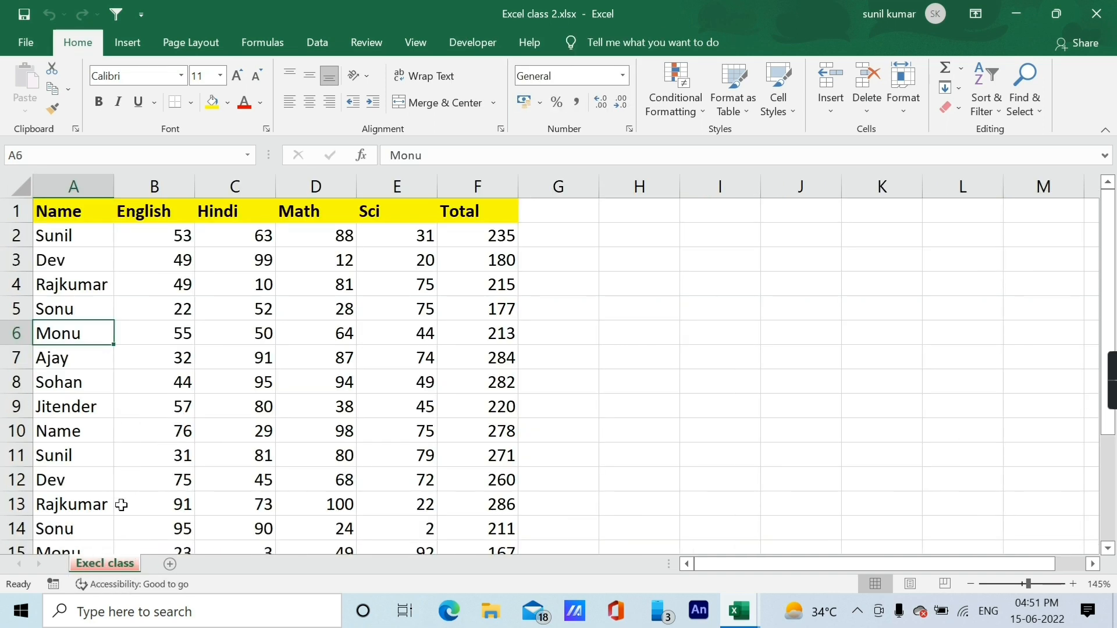
Add a new worksheet after Execl class and rename it "sk"
left_click(170, 564)
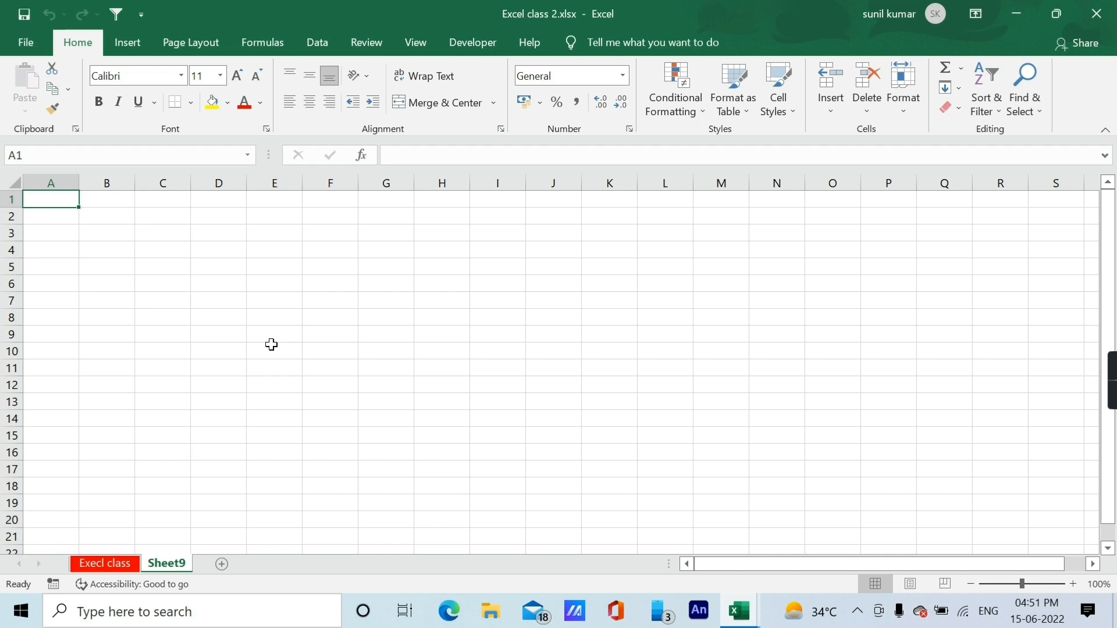
key("alt")
key("h")
key("o")
key("r")
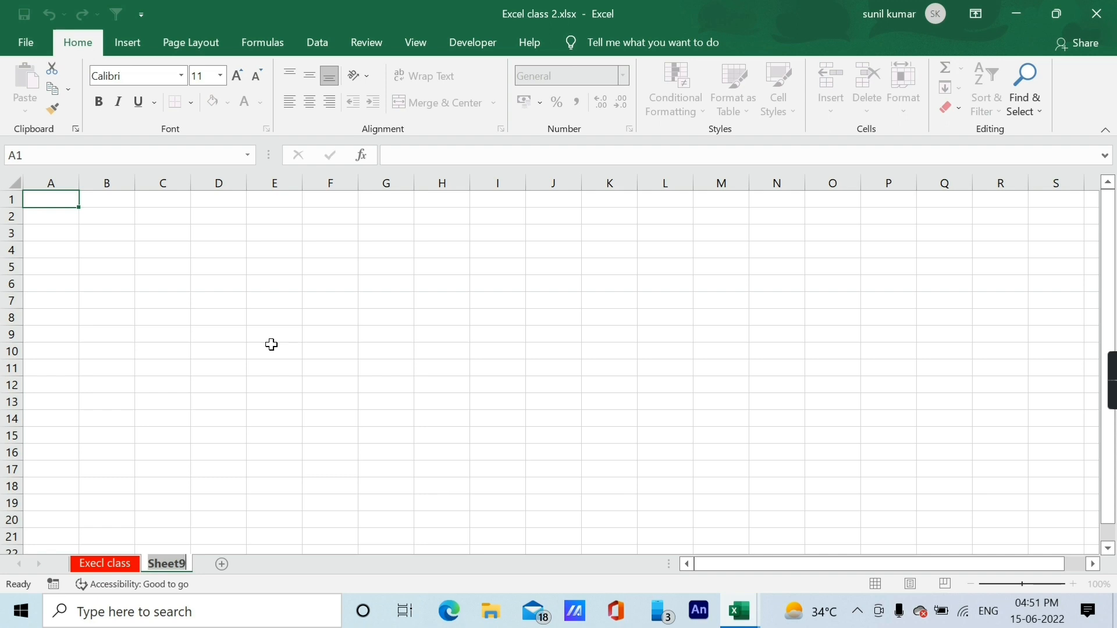
type("sk")
key("Return")
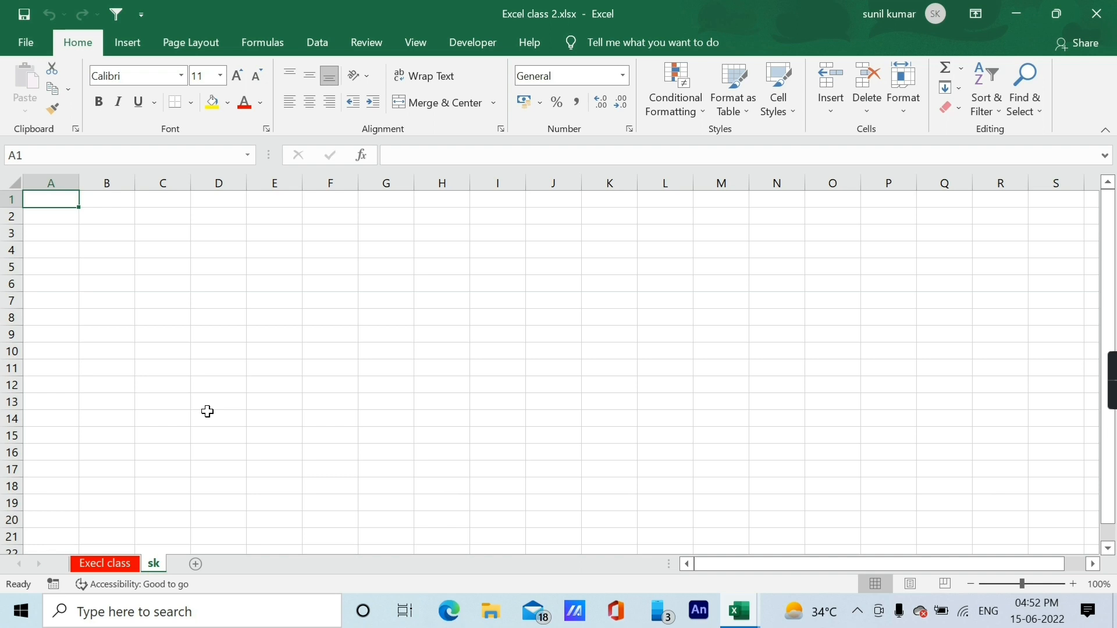
Set the tab color of the sk worksheet to the standard yellow
key("alt")
key("h")
key("o")
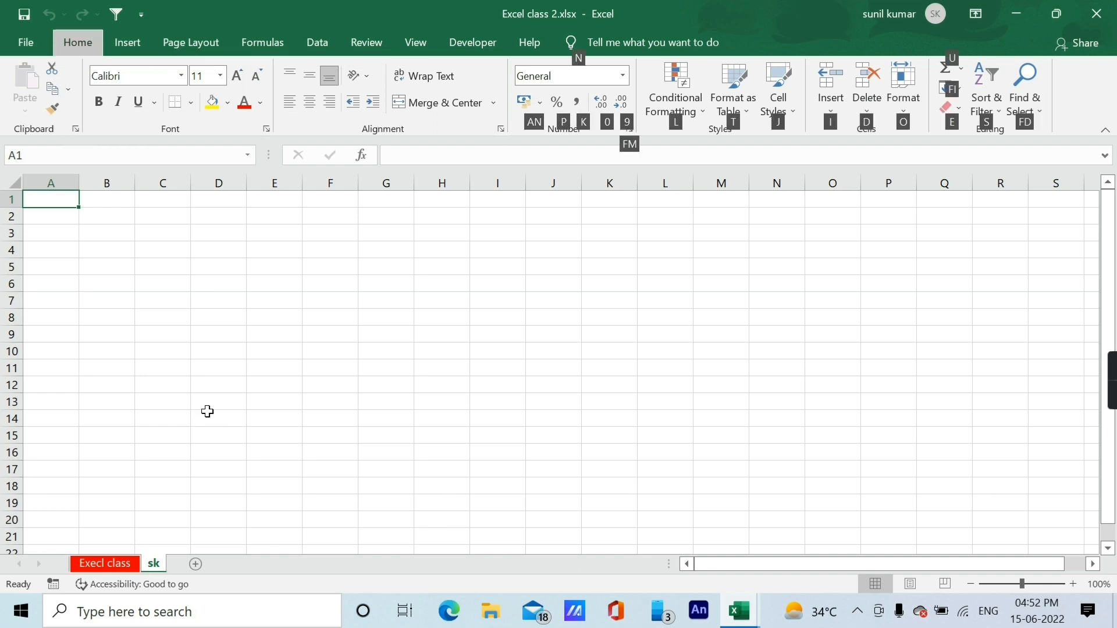
key("t")
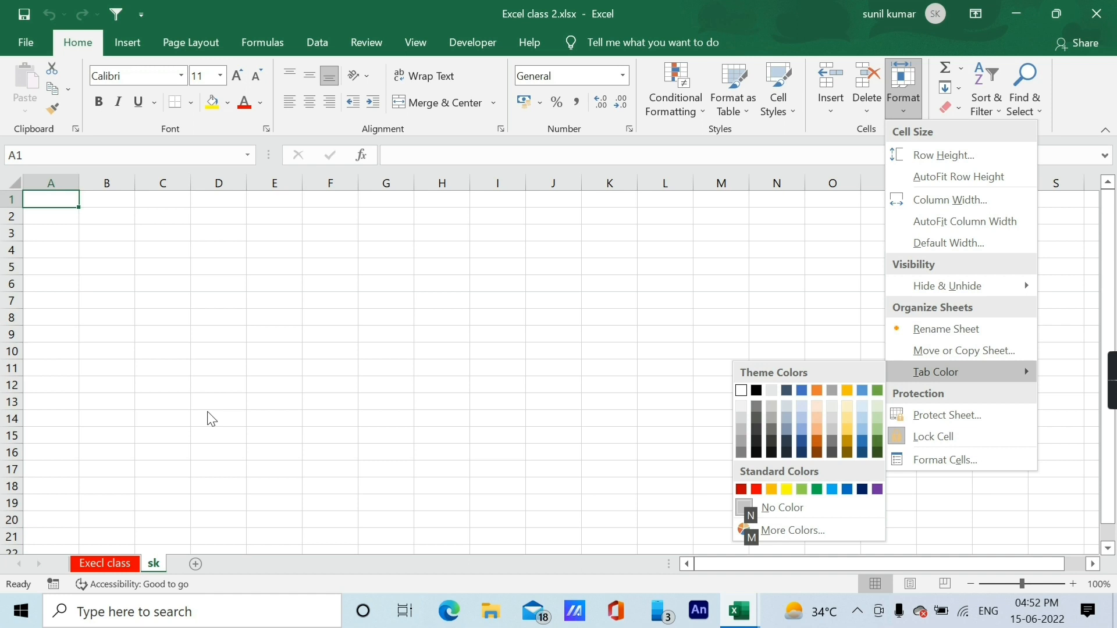
key("Down")
key("Down")
key("Right")
key("Right")
key("Right")
key("Down")
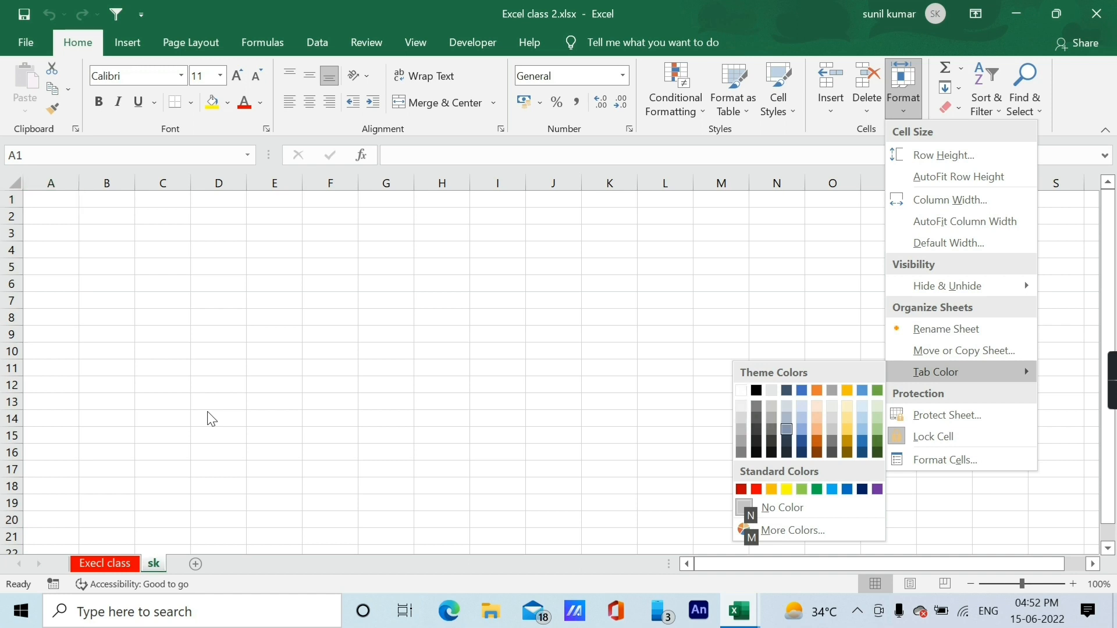
key("Down")
key("Down")
key("Down")
key("Escape")
key("Escape")
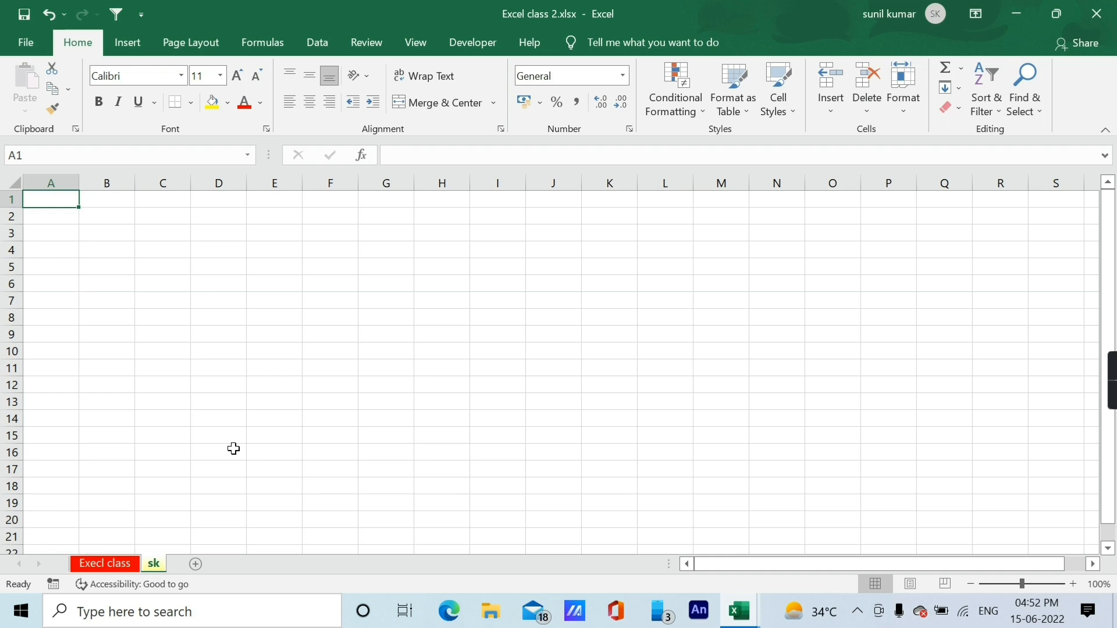
Set the tab color of the sk worksheet to the standard red
key("alt")
key("h")
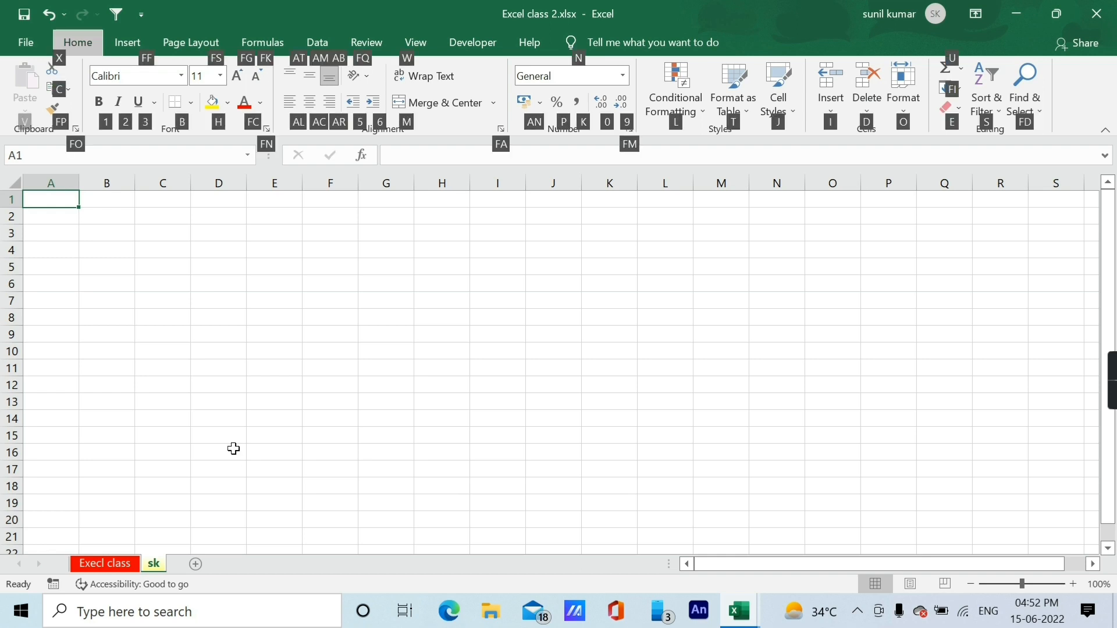
key("o")
key("t")
key("Left")
key("Left")
key("Left")
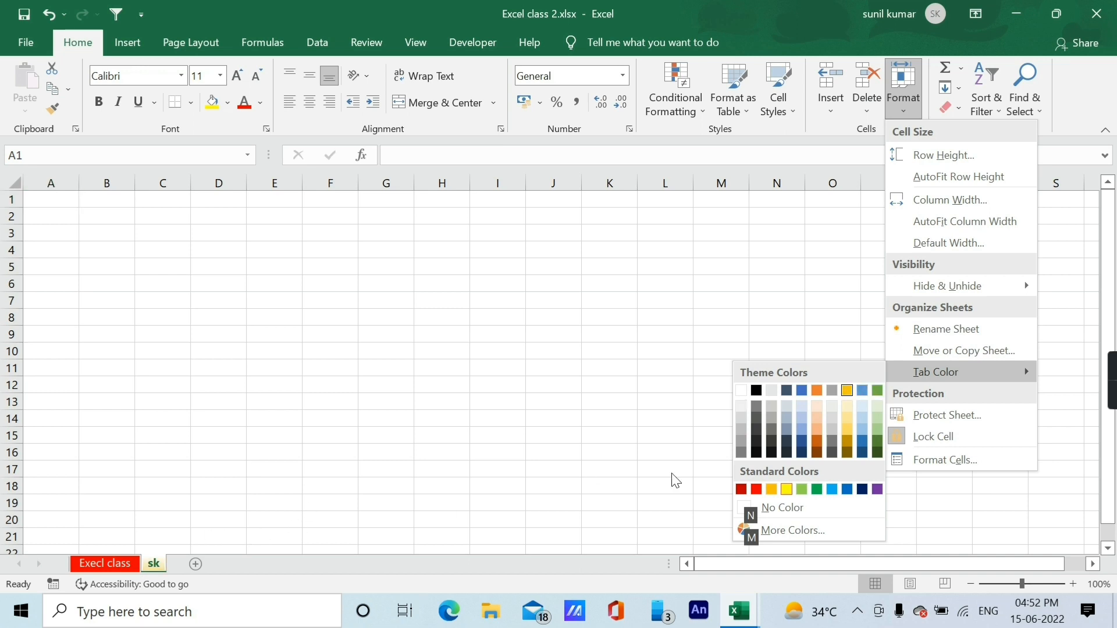
left_click(762, 490)
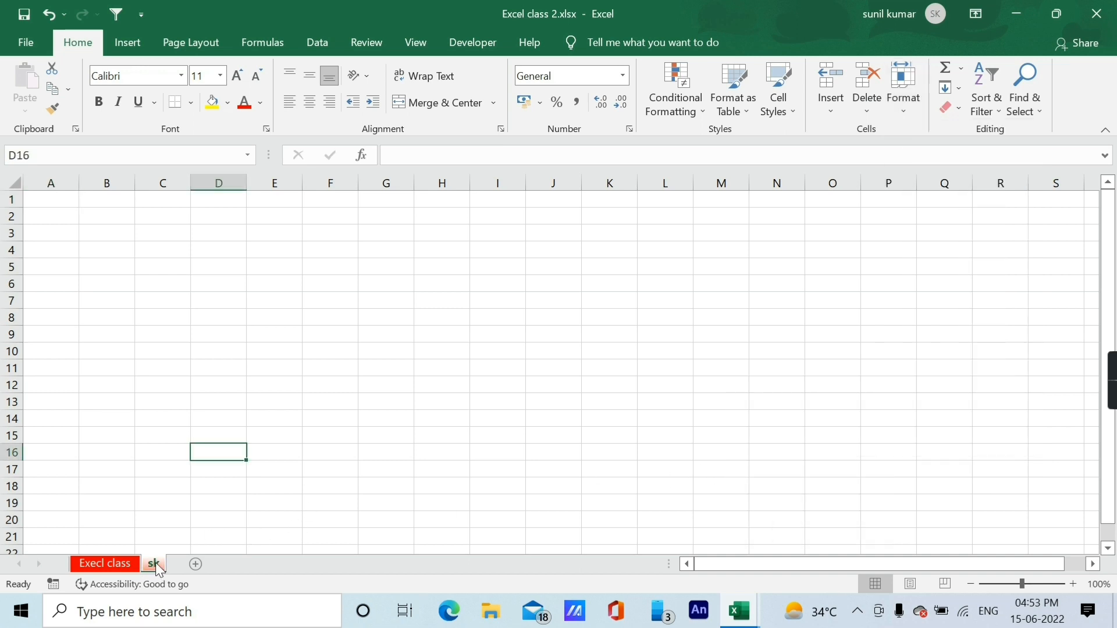
Move the sk worksheet in front of the Execl class worksheet
left_click(99, 566)
left_click(159, 566)
left_click_drag(153, 568, 99, 567)
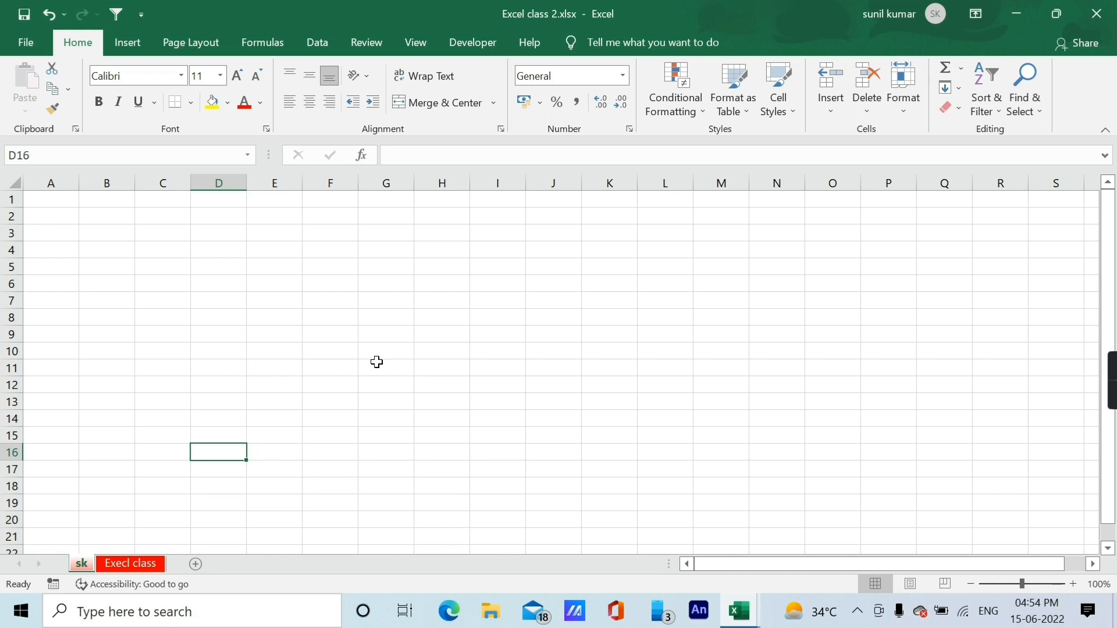
Move the sk worksheet to the end of the Excel class 2.xlsx workbook using Move or Copy
key("alt+h")
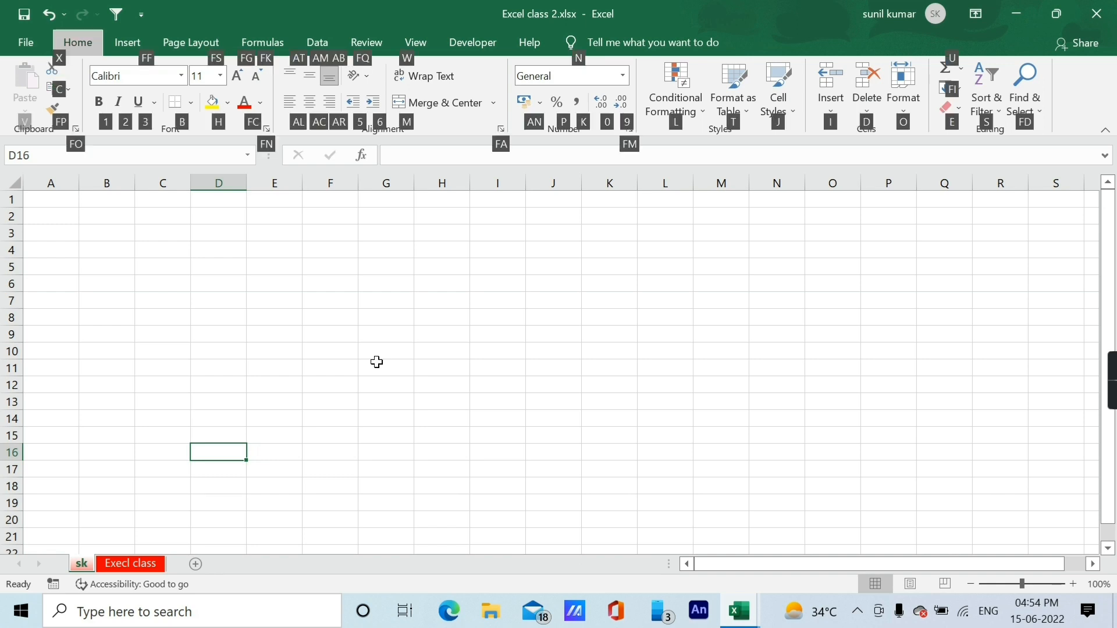
key("o")
key("m")
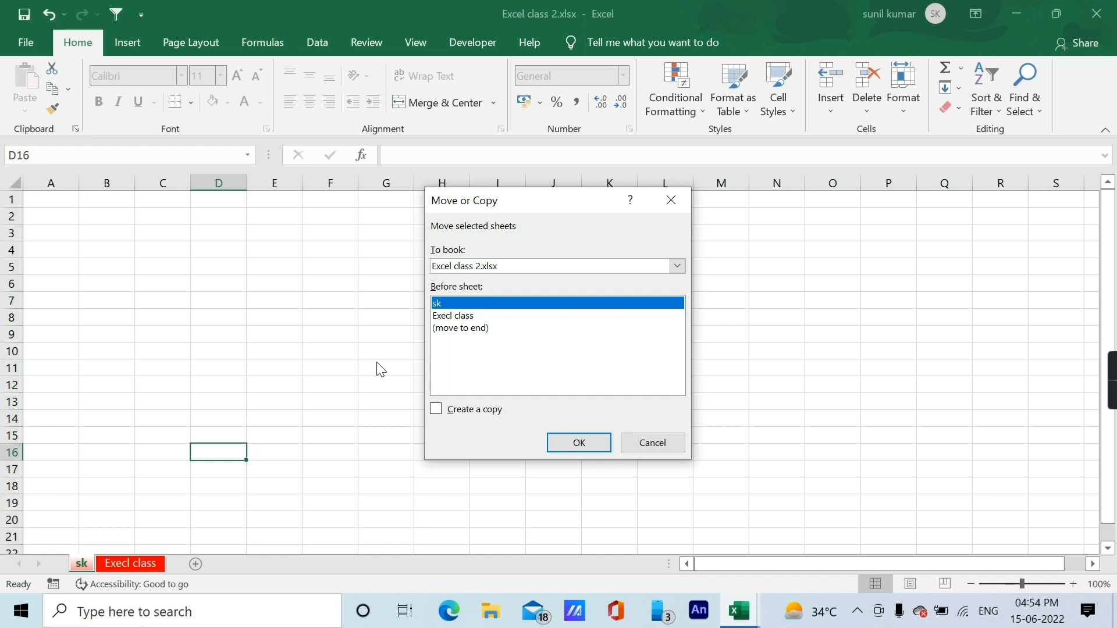
left_click(448, 329)
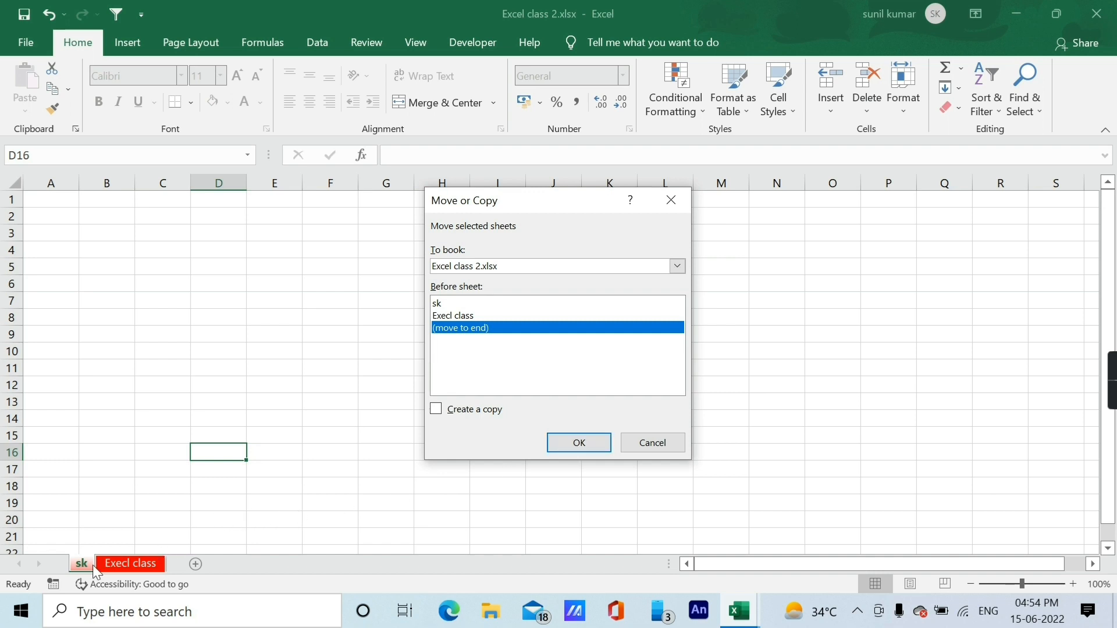
left_click(579, 444)
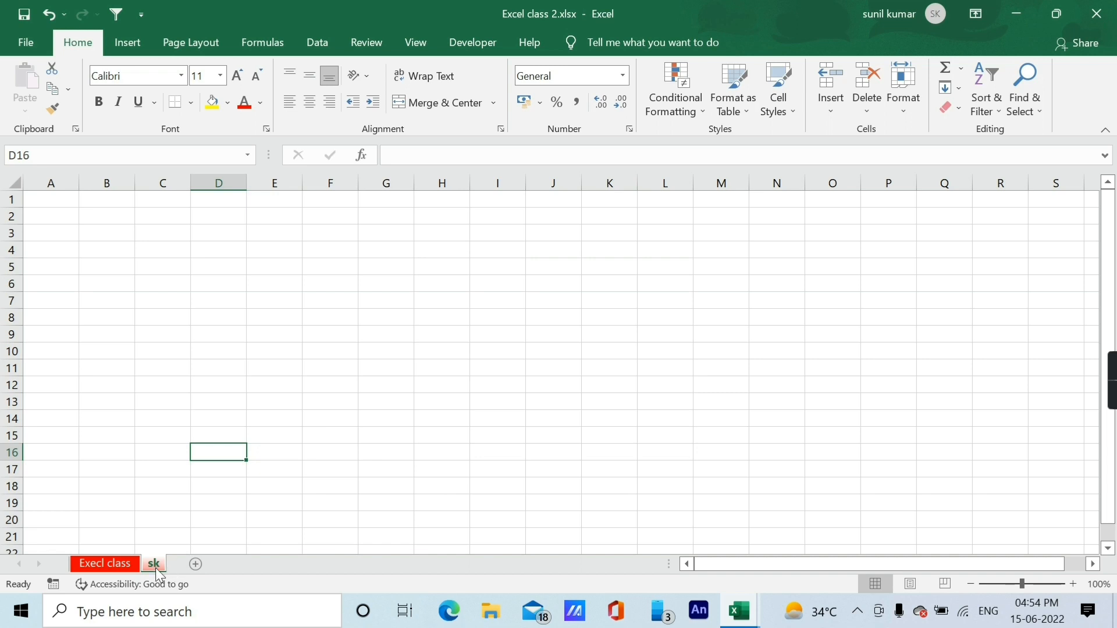
Open the Execl class sheet and look over its columns by selecting columns A to D one at a time
left_click(105, 565)
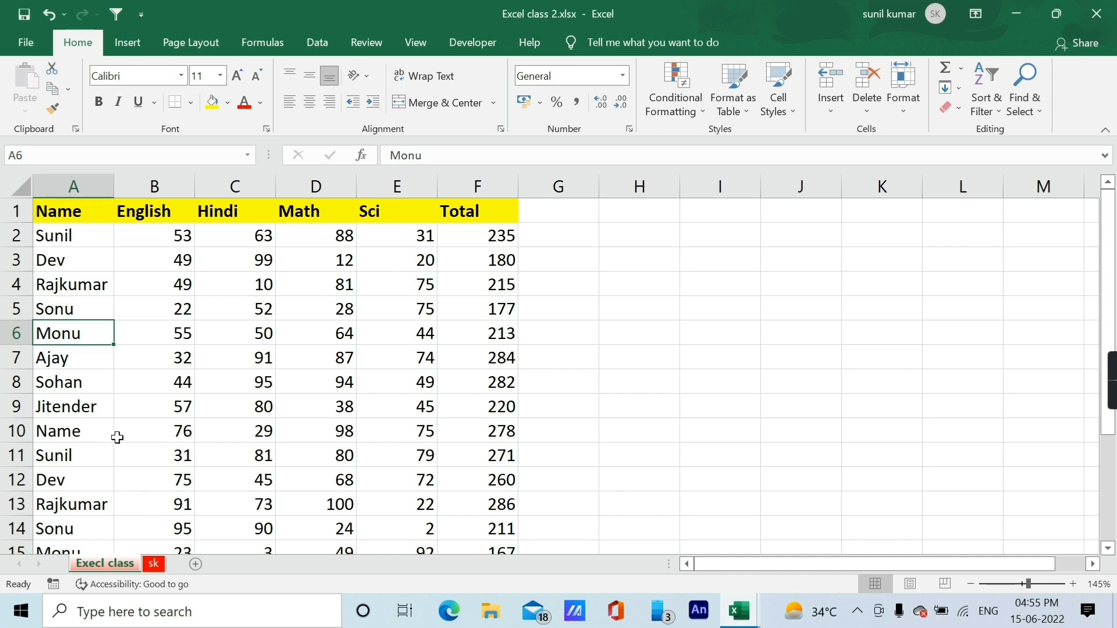
left_click(152, 309)
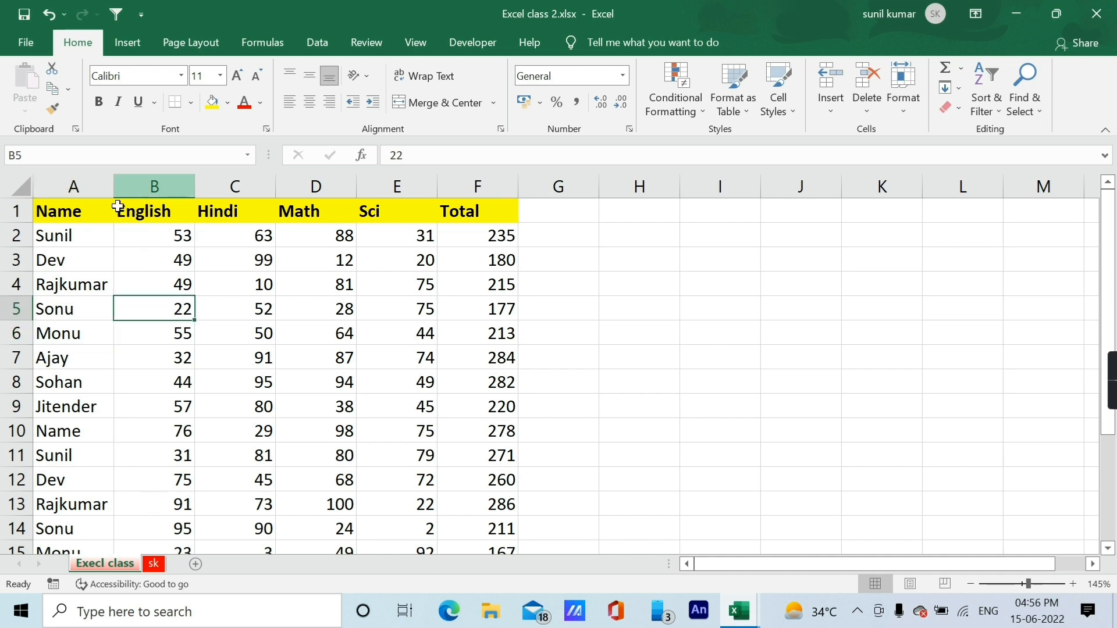
left_click(157, 185)
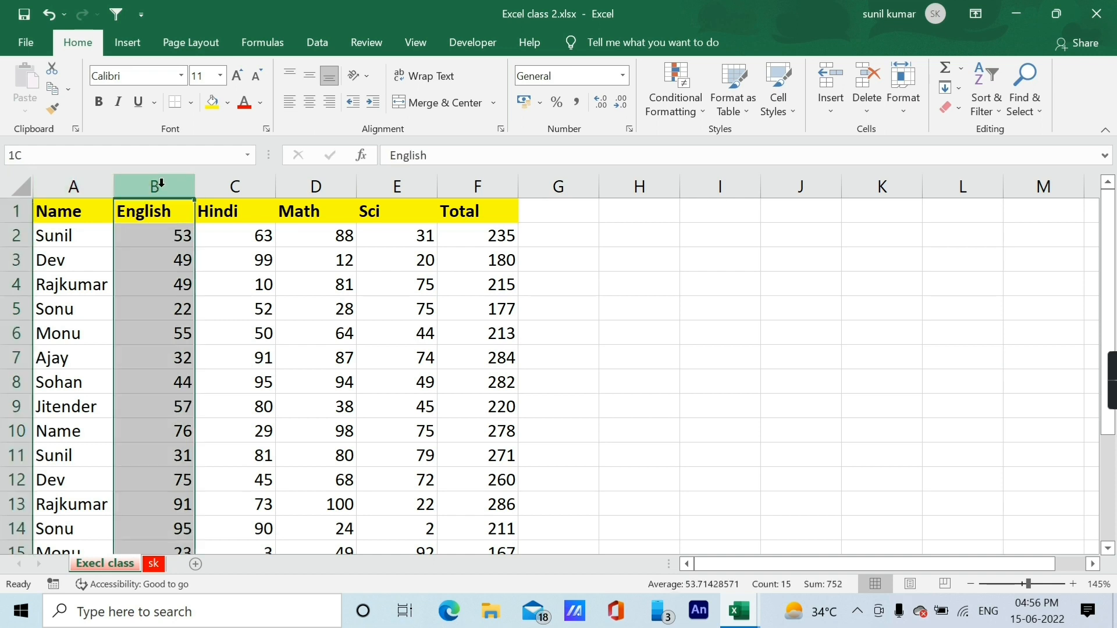
left_click(82, 185)
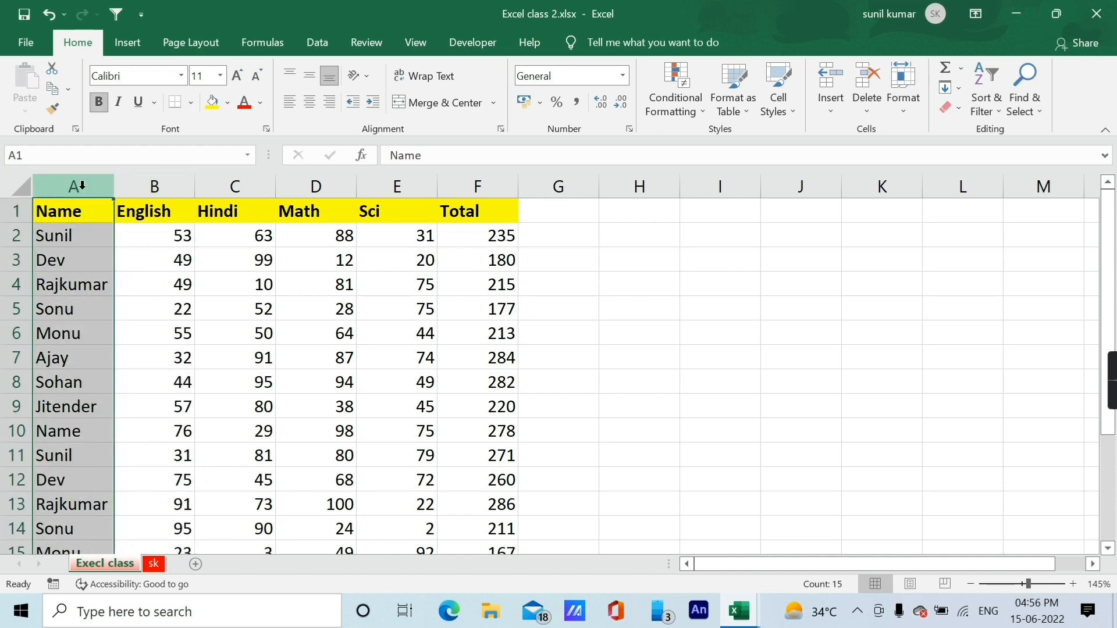
left_click(166, 185)
left_click(230, 186)
left_click(321, 188)
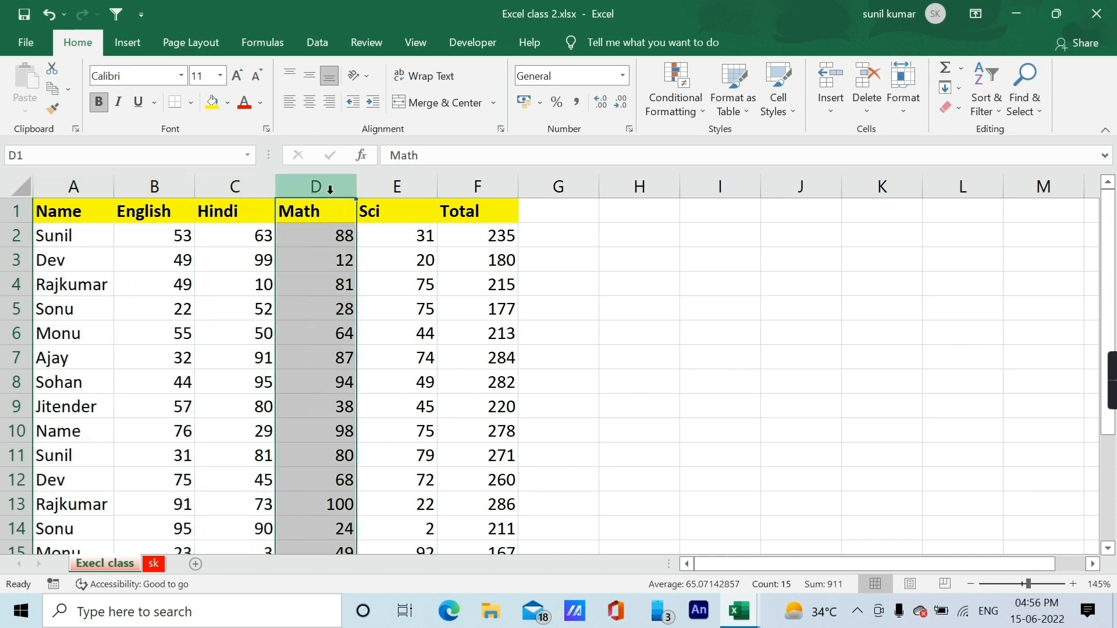
left_click(104, 185)
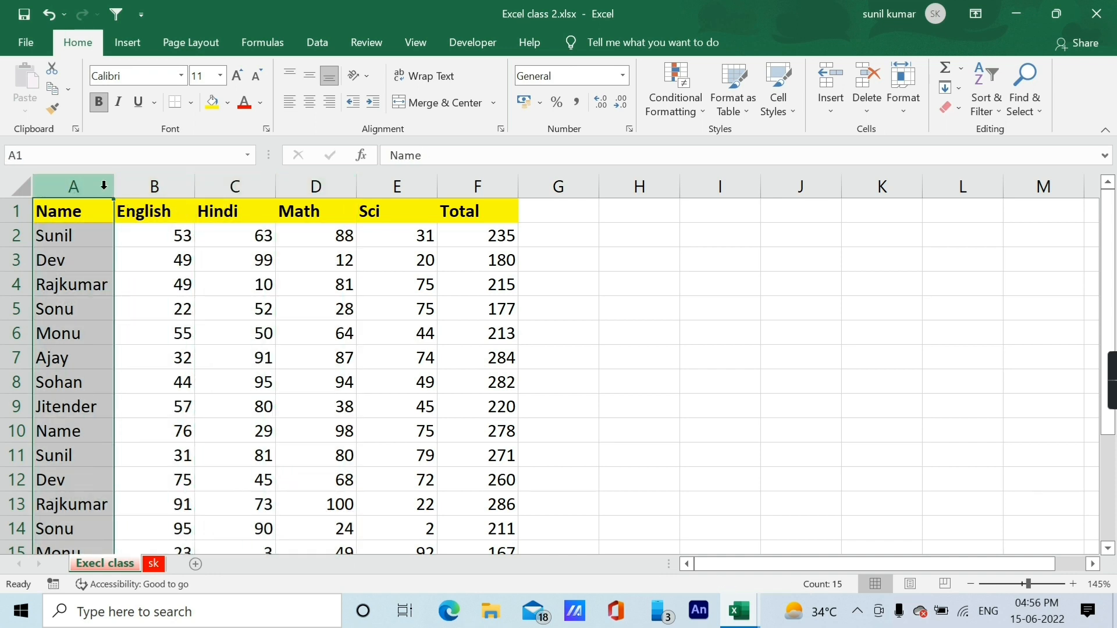
left_click_drag(138, 184, 72, 185)
left_click(70, 185)
Insert a blank column before the English column in the Execl class sheet
left_click(149, 185)
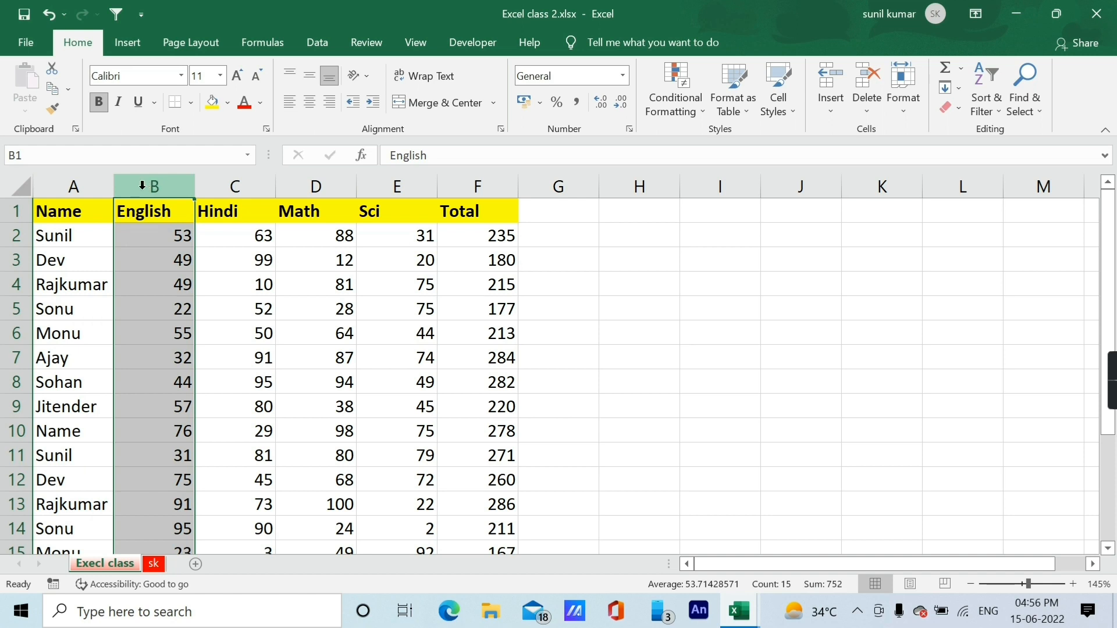
right_click(142, 186)
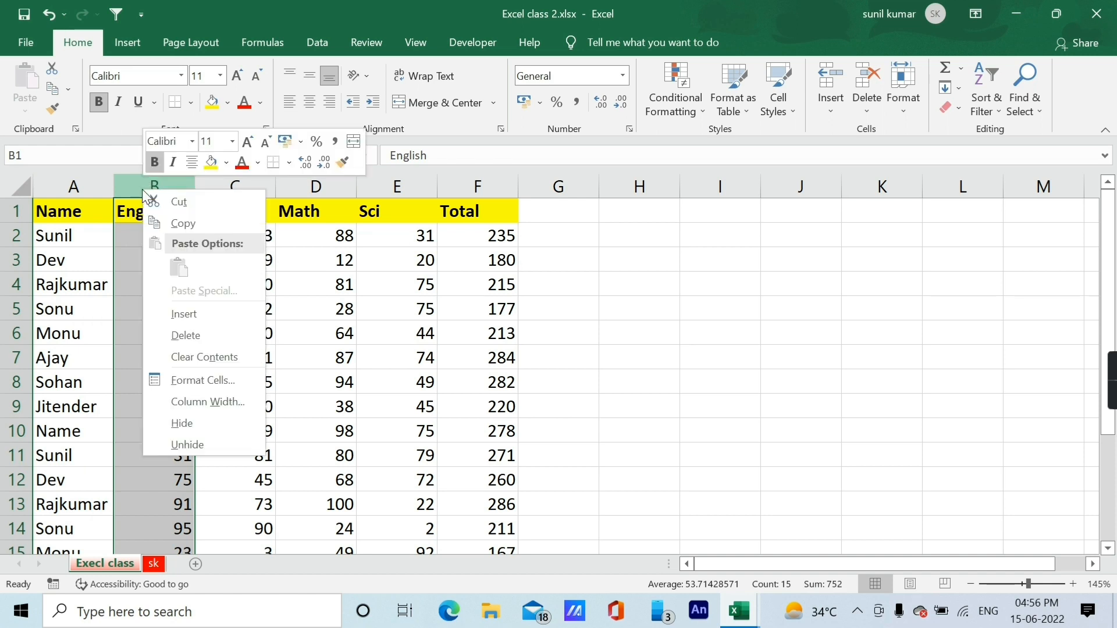
left_click(184, 320)
left_click(161, 226)
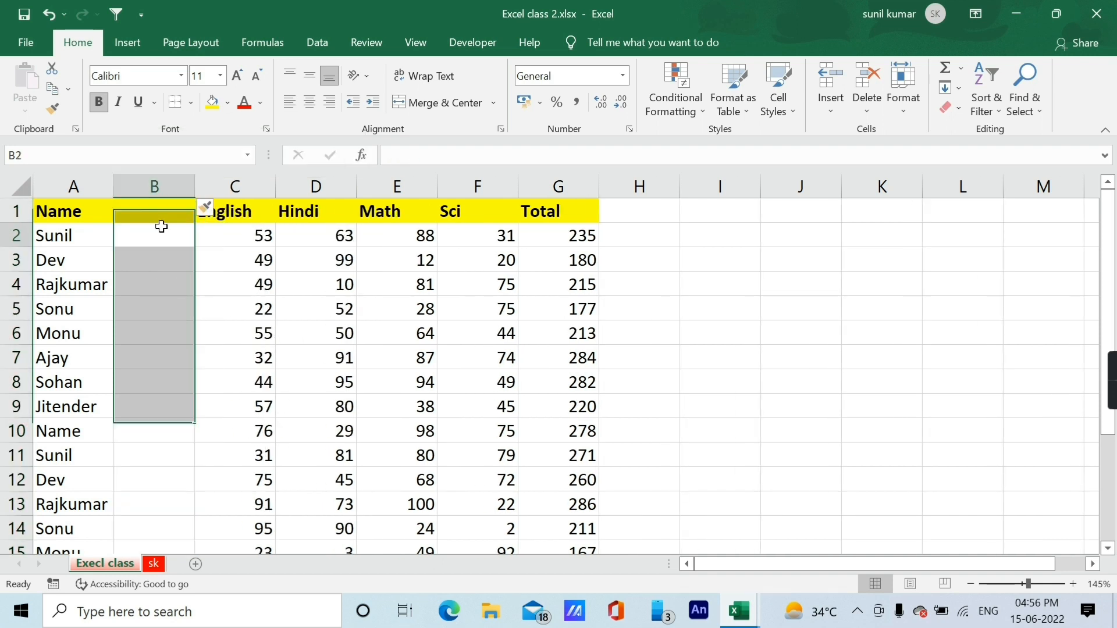
left_click(150, 256)
left_click(142, 231)
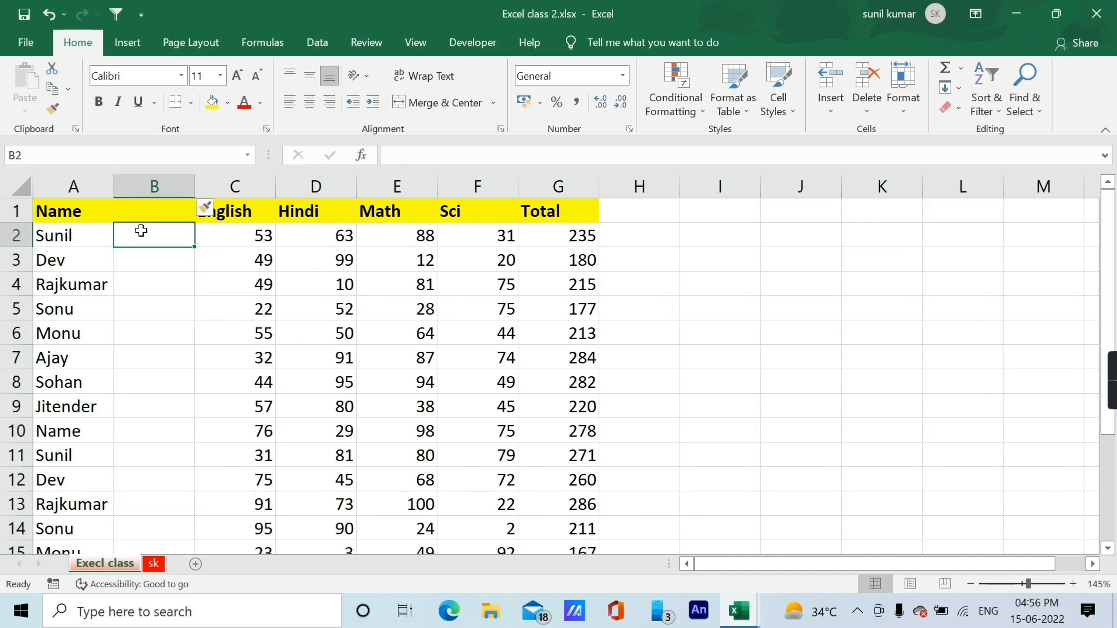
left_click(145, 217)
left_click(148, 240)
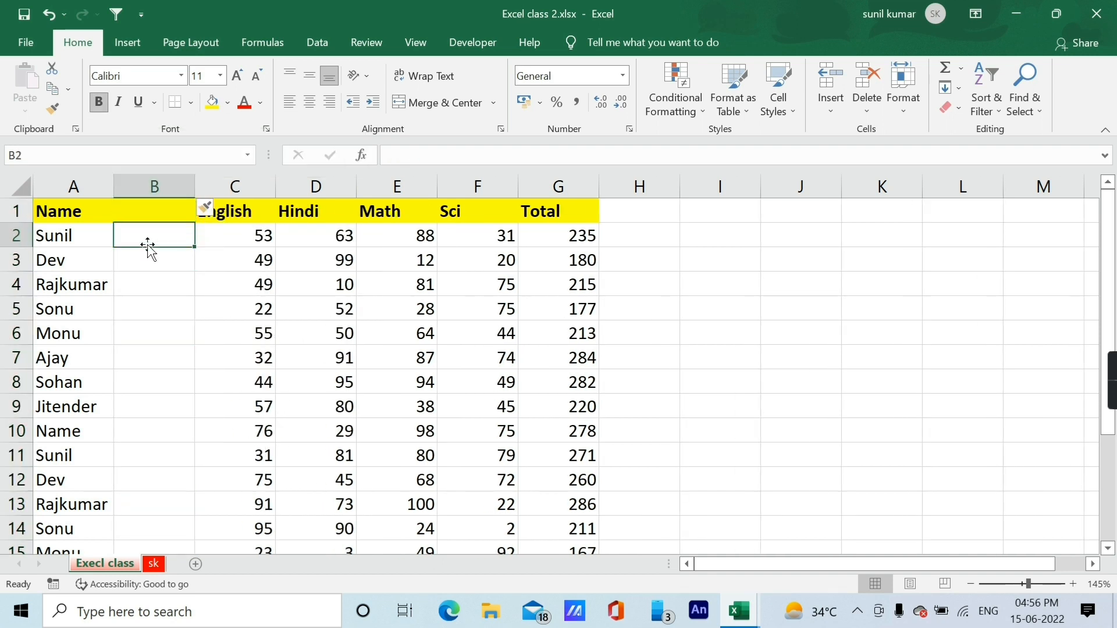
Delete the blank column between the Name and English columns
left_click(153, 186)
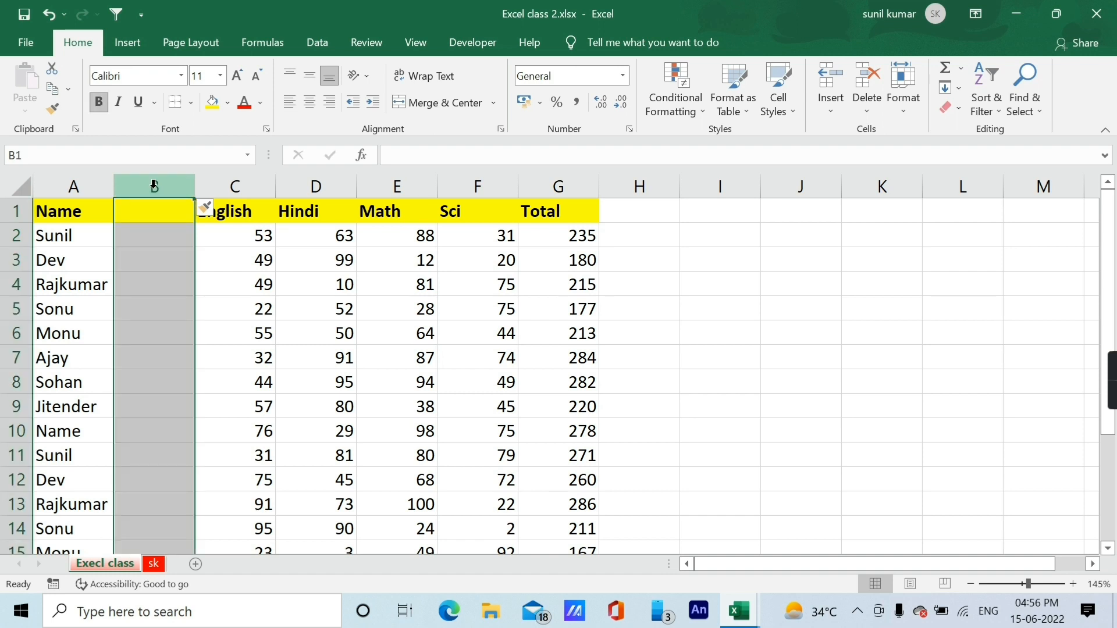
right_click(154, 186)
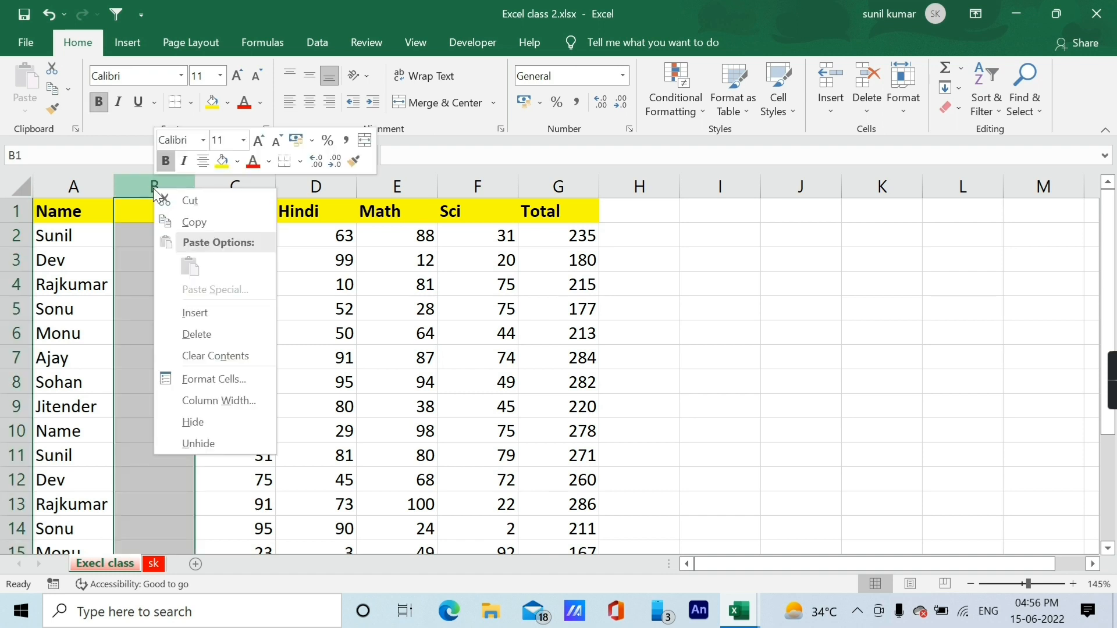
left_click(196, 334)
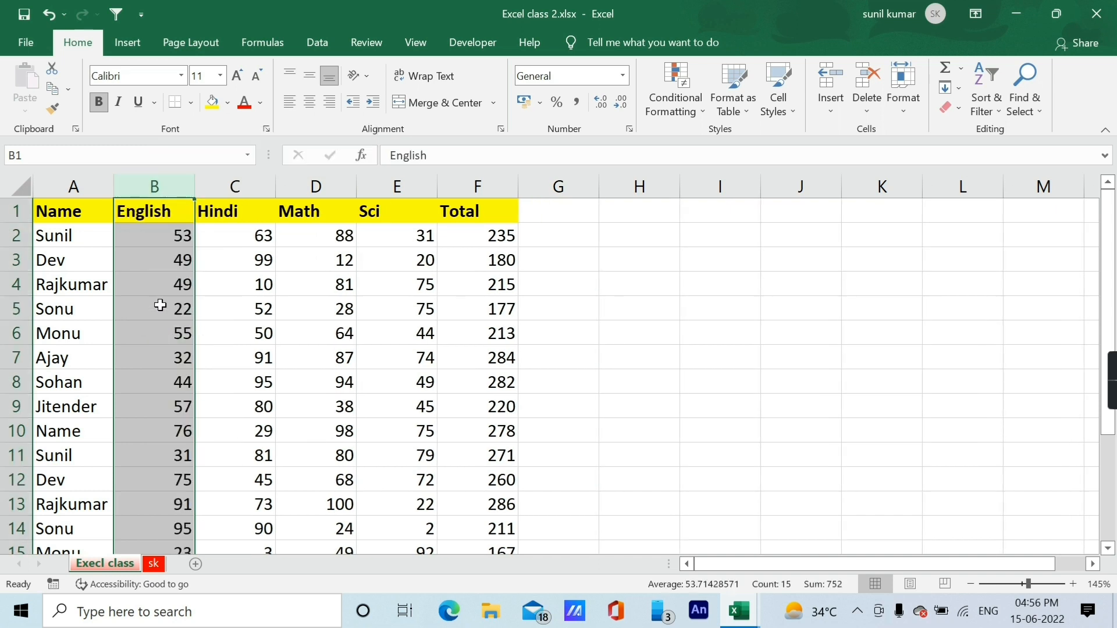
Insert a blank row above row 4 in the Execl class sheet
left_click(16, 309)
left_click(16, 260)
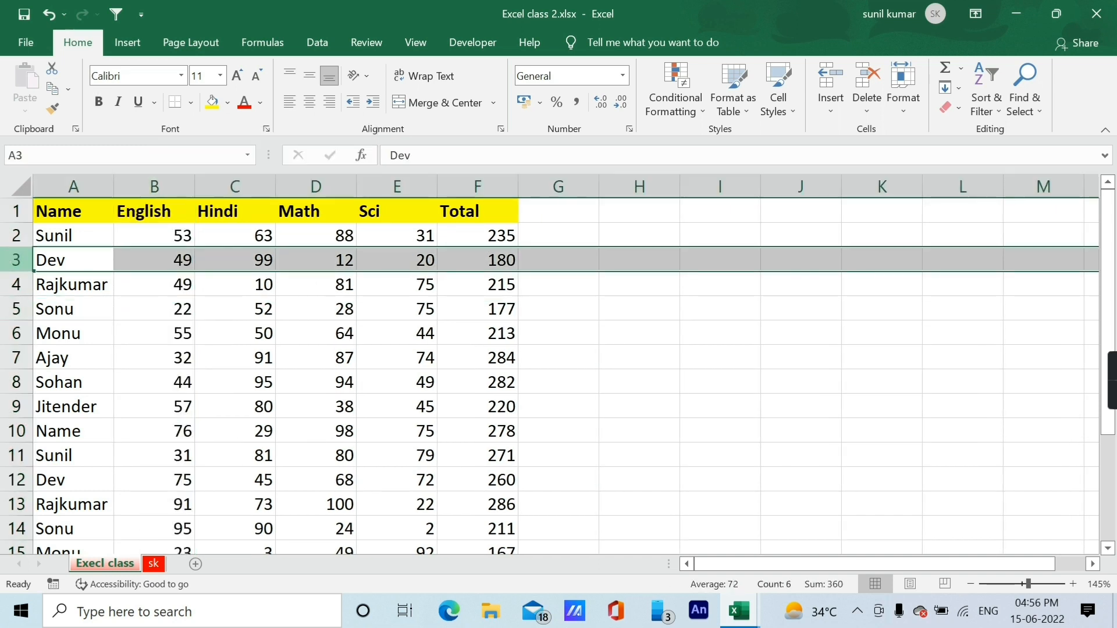
left_click(15, 285)
left_click(16, 260)
left_click(17, 285)
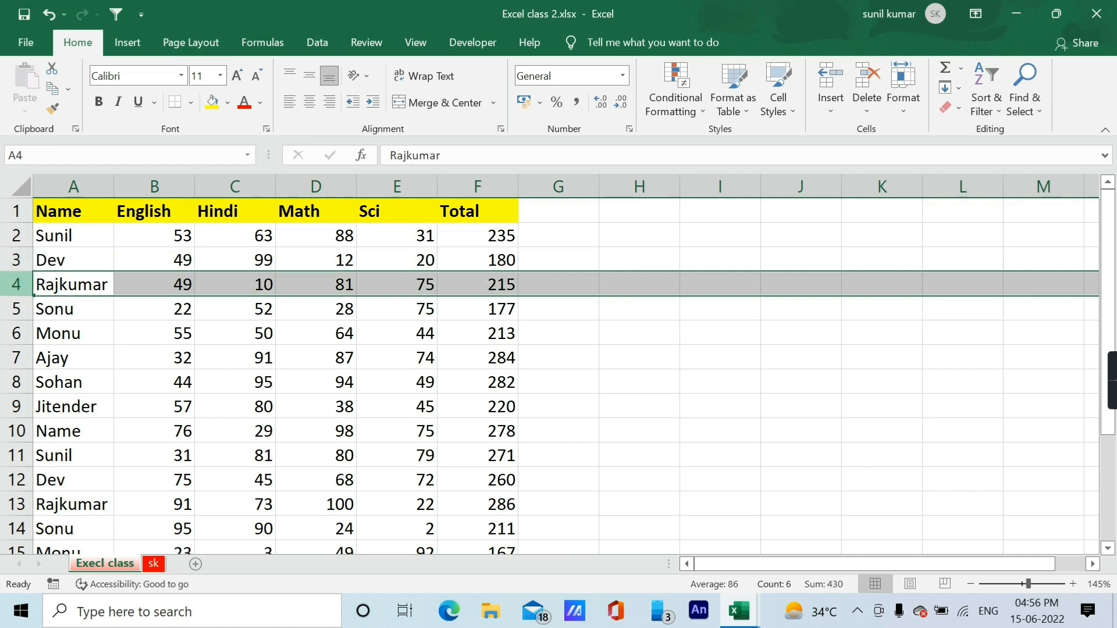
right_click(14, 285)
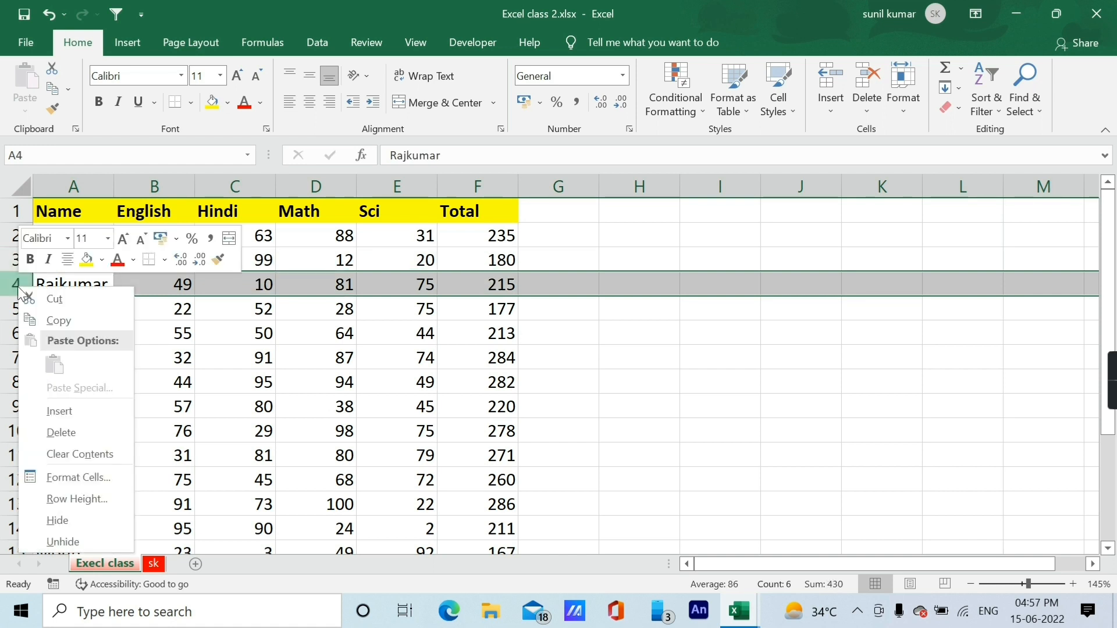
left_click(51, 413)
left_click(36, 285)
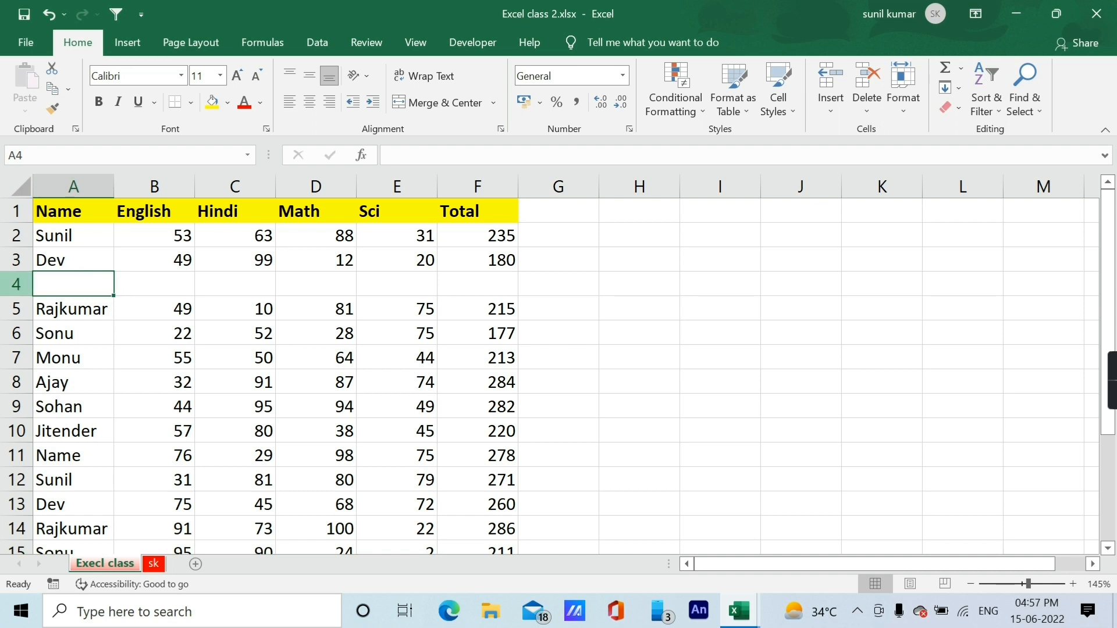
Delete the blank row 4 from the marks table
left_click(17, 285)
right_click(15, 284)
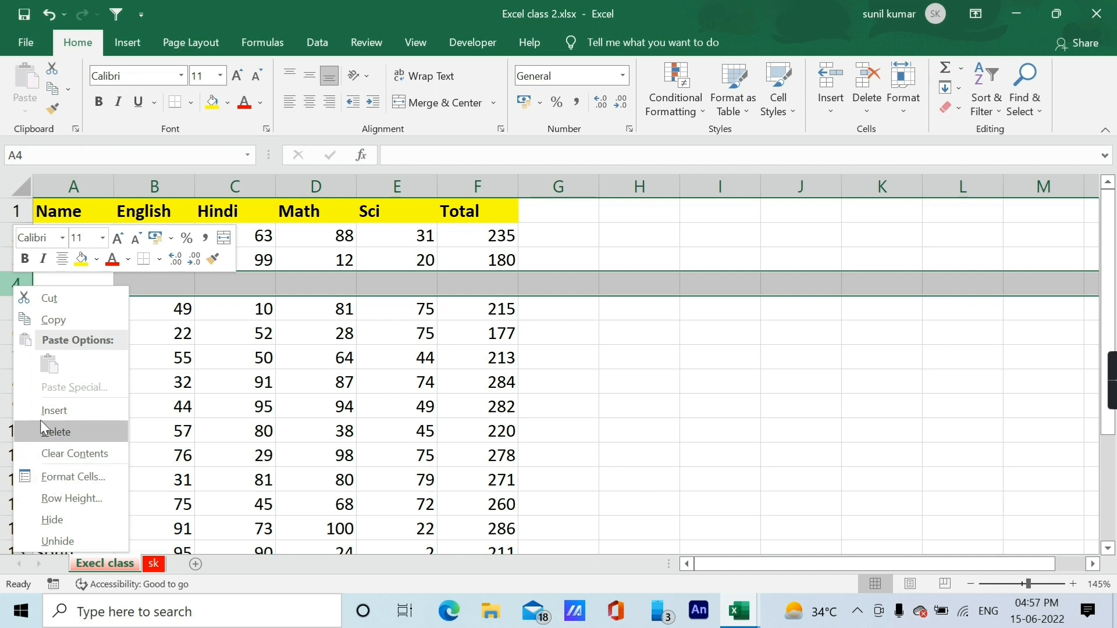
key("Escape")
key("ctrl+minus")
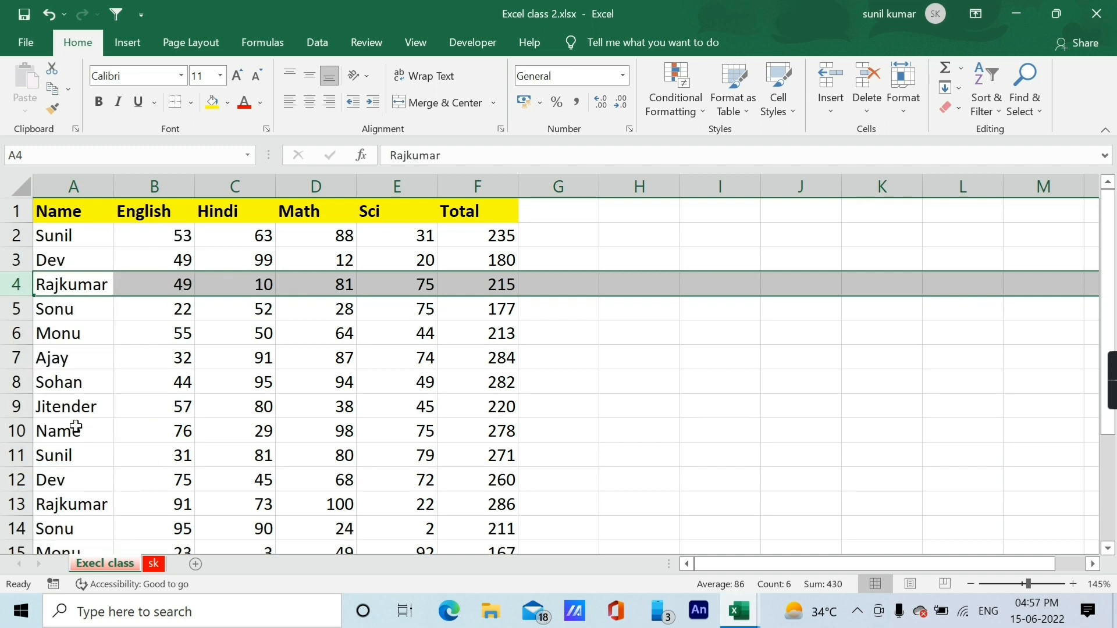
left_click(71, 331)
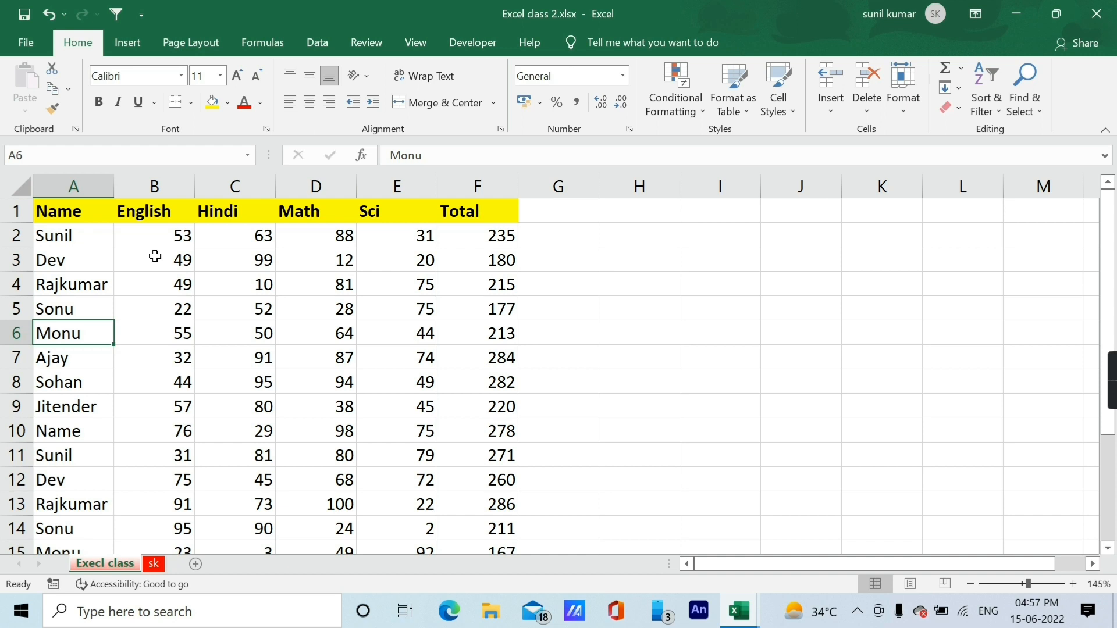
Select the whole English column starting from cell B5 and insert a blank column before it
key("Up")
key("Right")
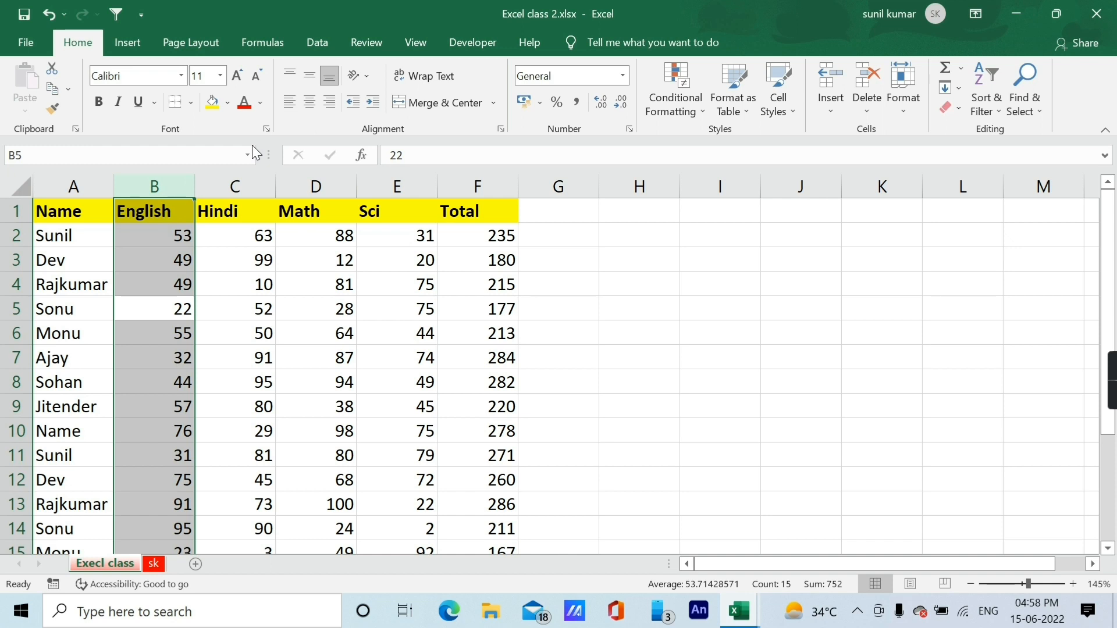
key("ctrl+shift+plus")
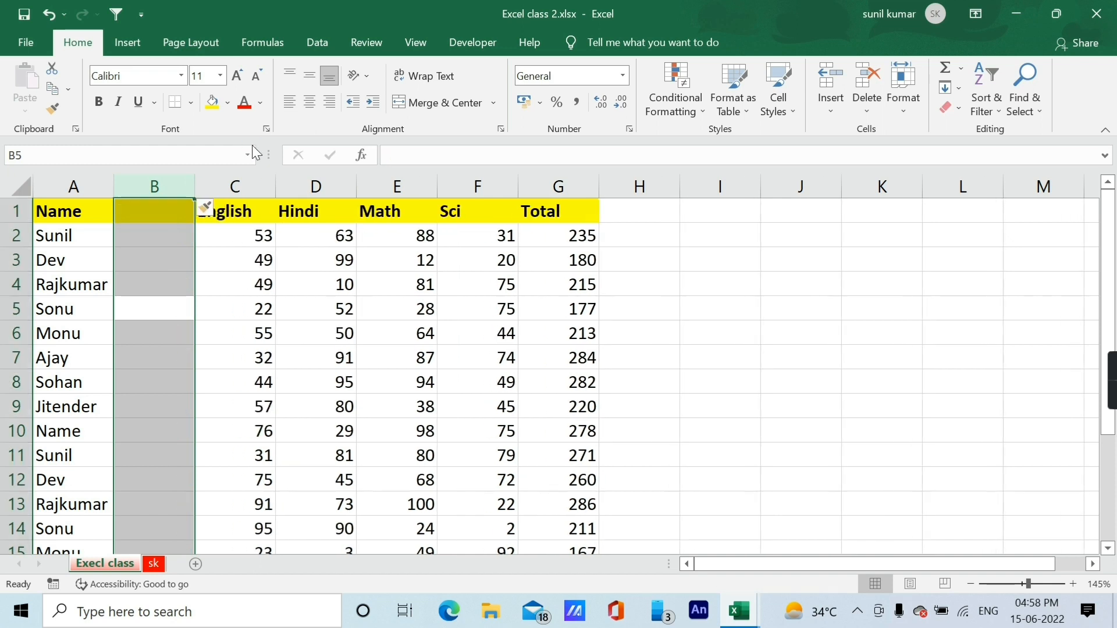
left_click(152, 240)
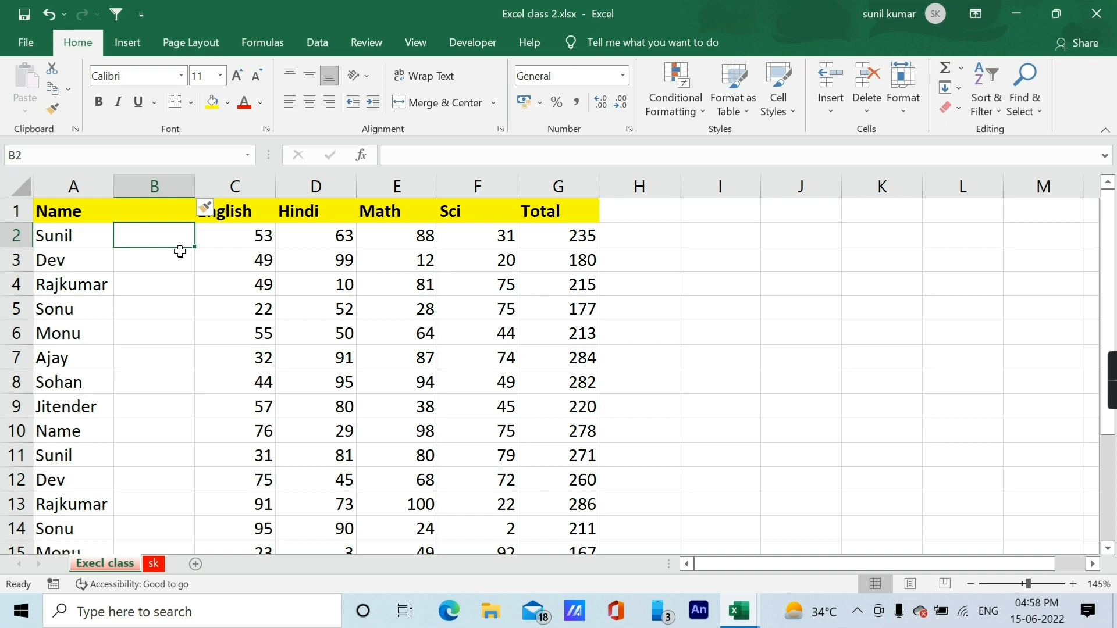
Select the entire blank column B starting from cell B2 and delete it
key("ctrl+space")
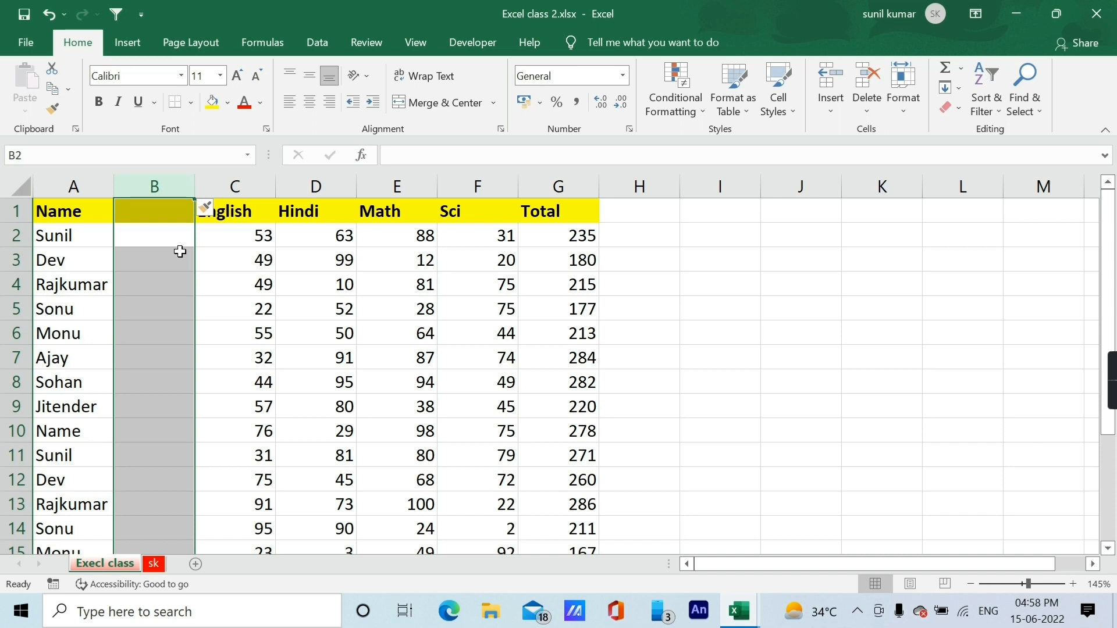
key("ctrl+minus")
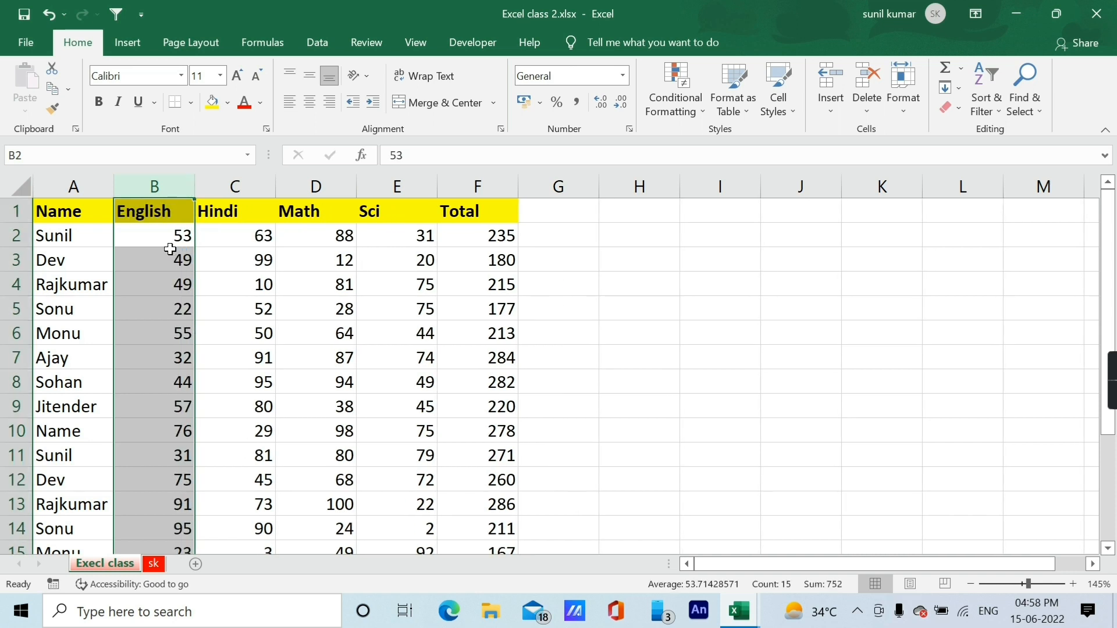
left_click(160, 254)
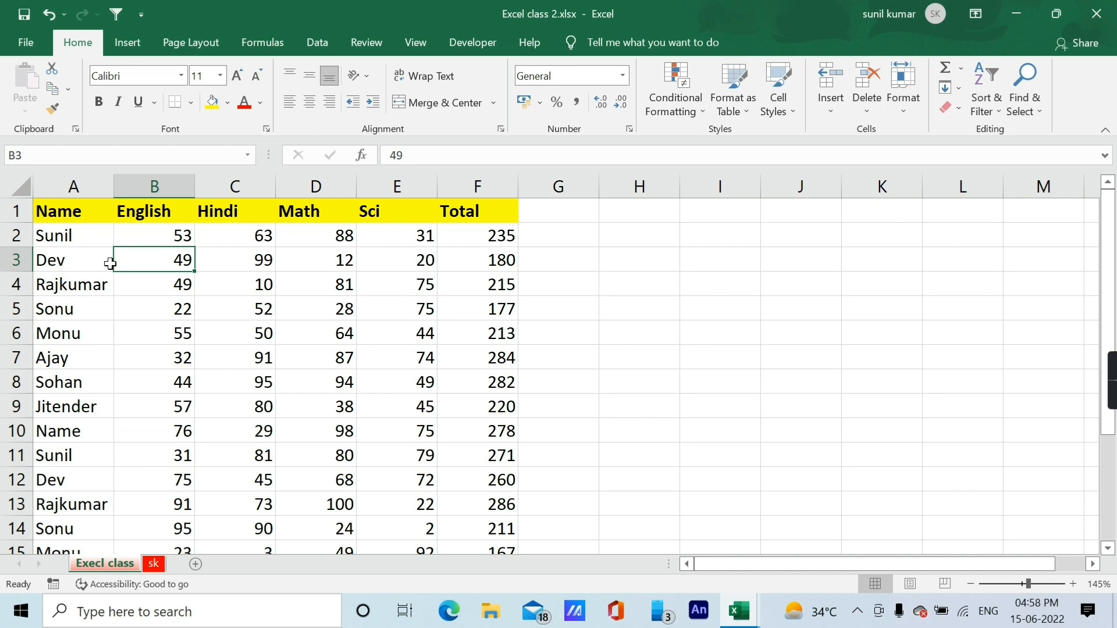
Select the whole of row 3 starting from cell A3 and insert a blank row above it
left_click(110, 264)
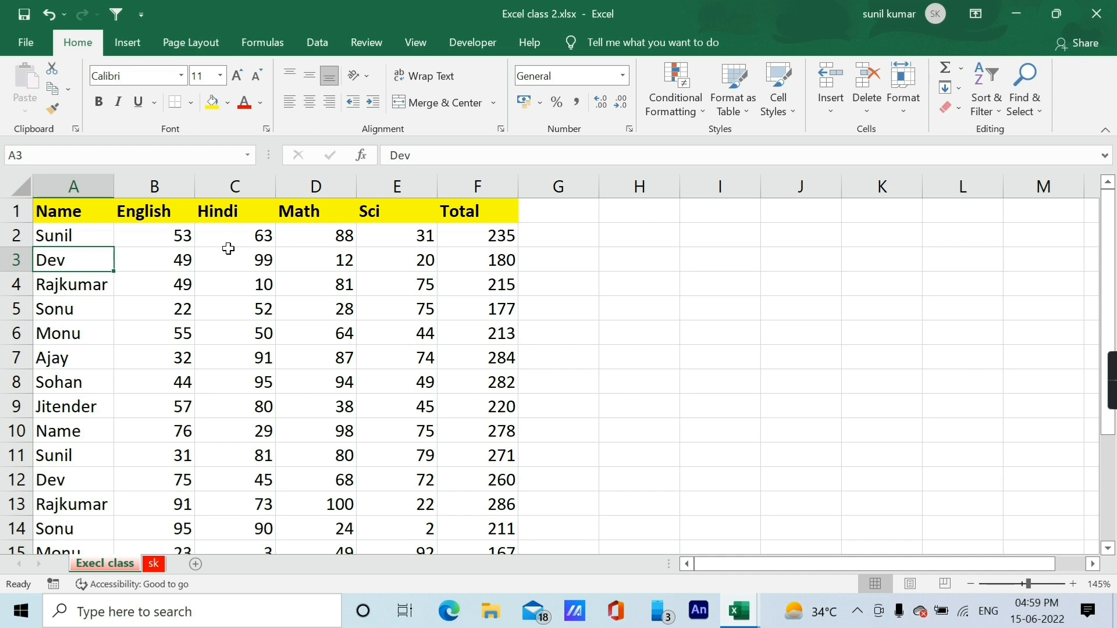
key("shift+space")
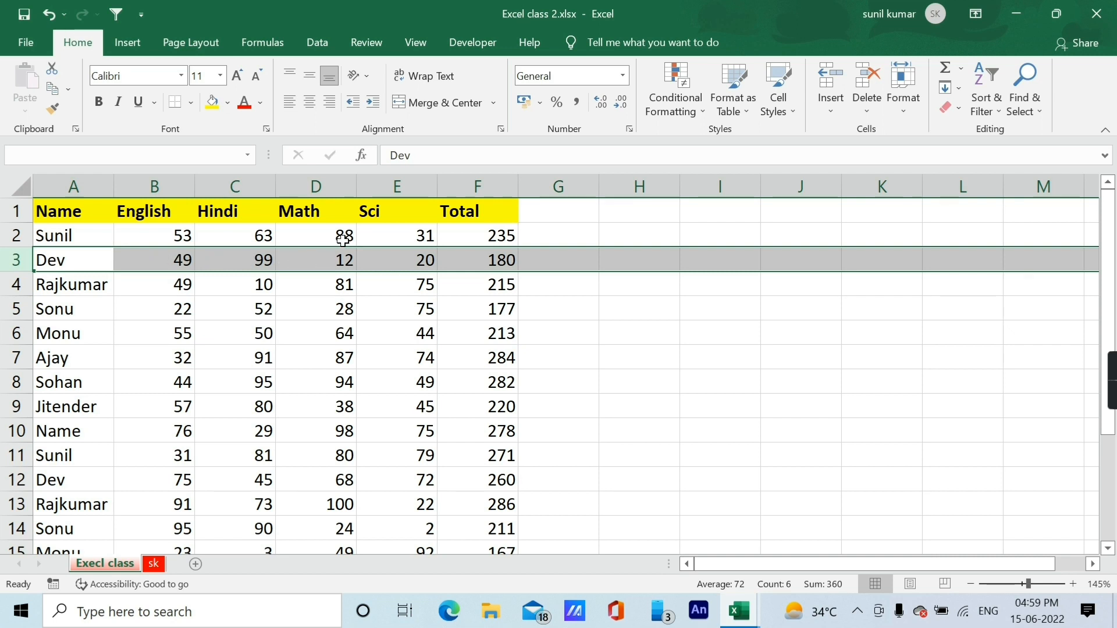
key("ctrl+shift+plus")
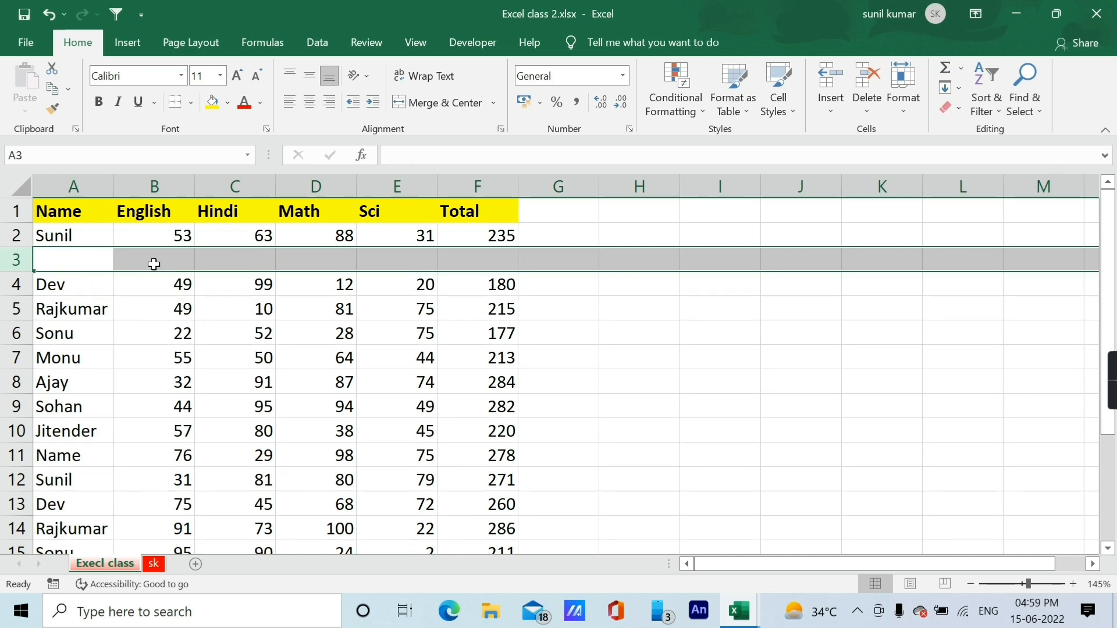
left_click(112, 327)
Select the entire blank row 3 and delete it from the marks table
left_click(40, 260)
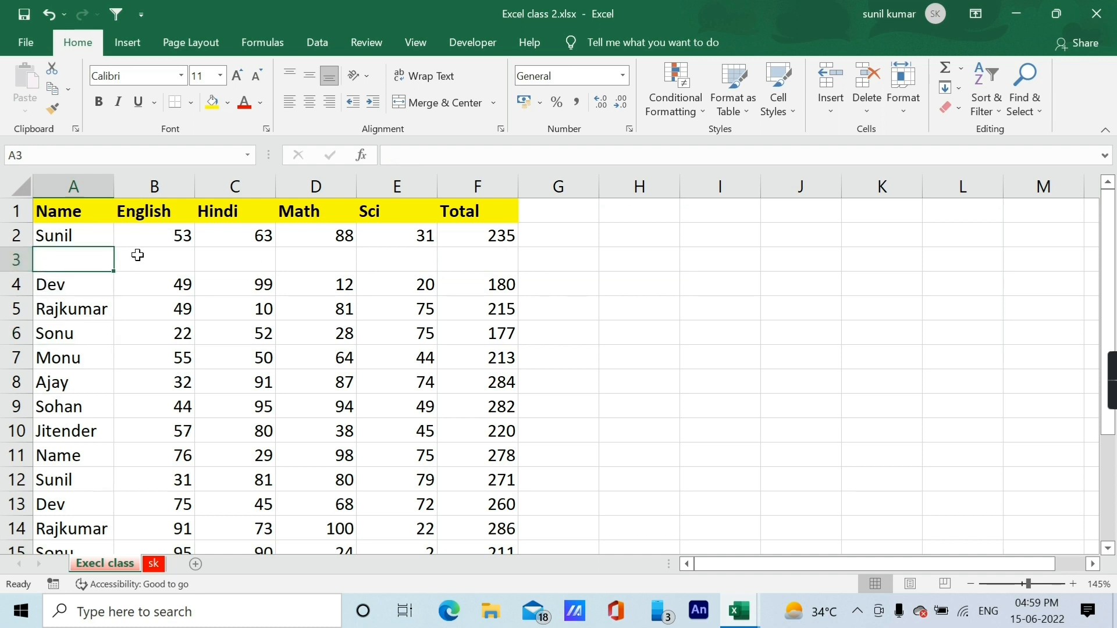
key("shift+space")
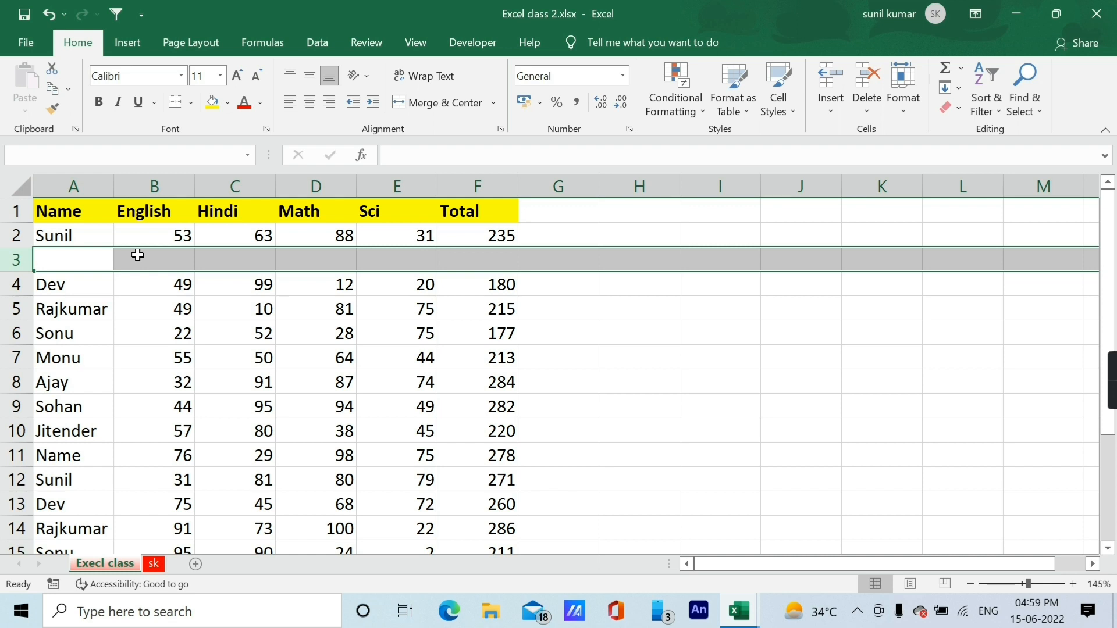
key("ctrl+minus")
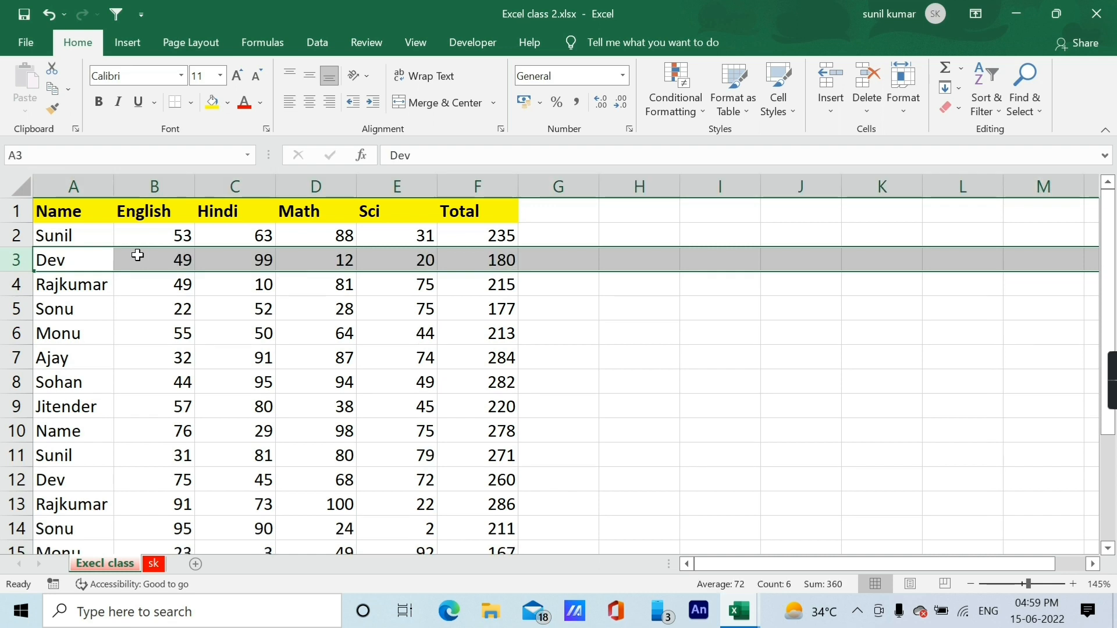
left_click(76, 264)
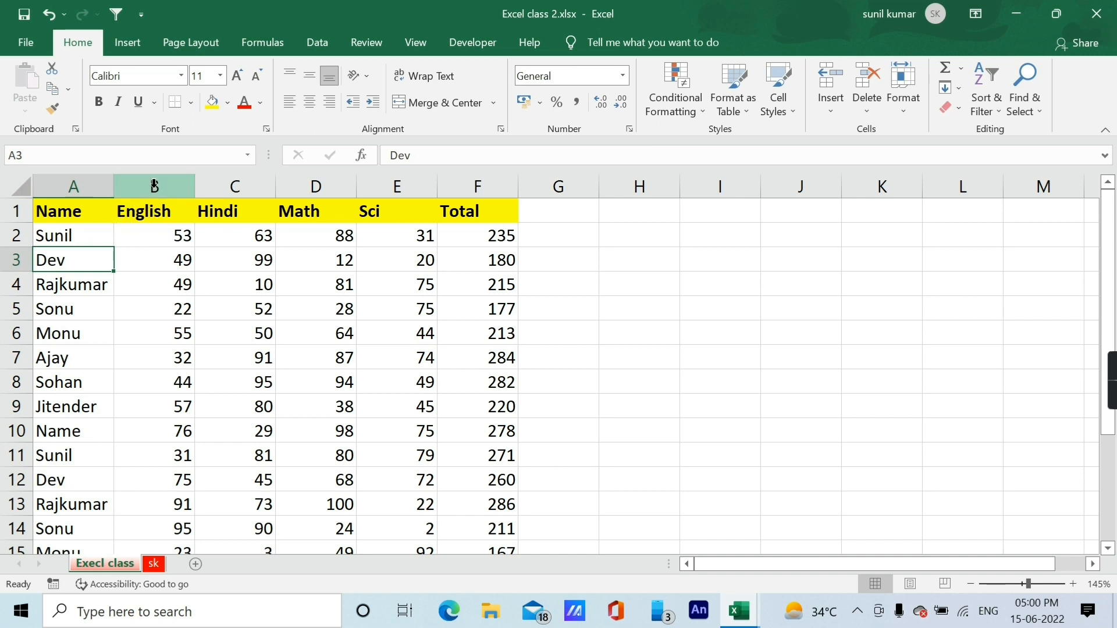
Hide the English, Hindi and Math columns (B to D) together
key("Right")
key("Down")
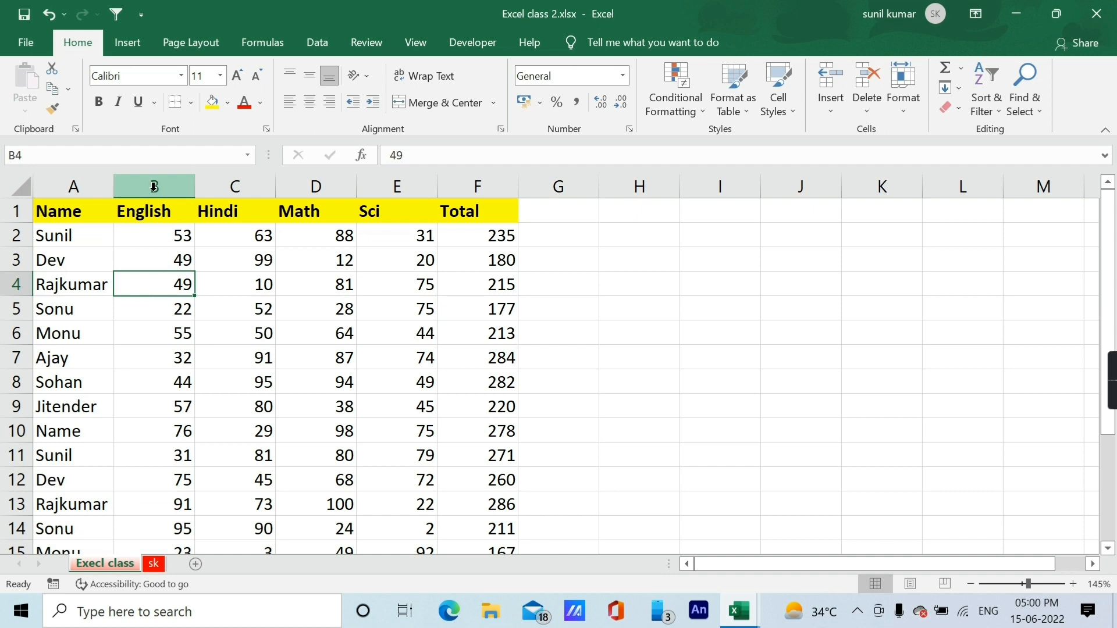
left_click(155, 185)
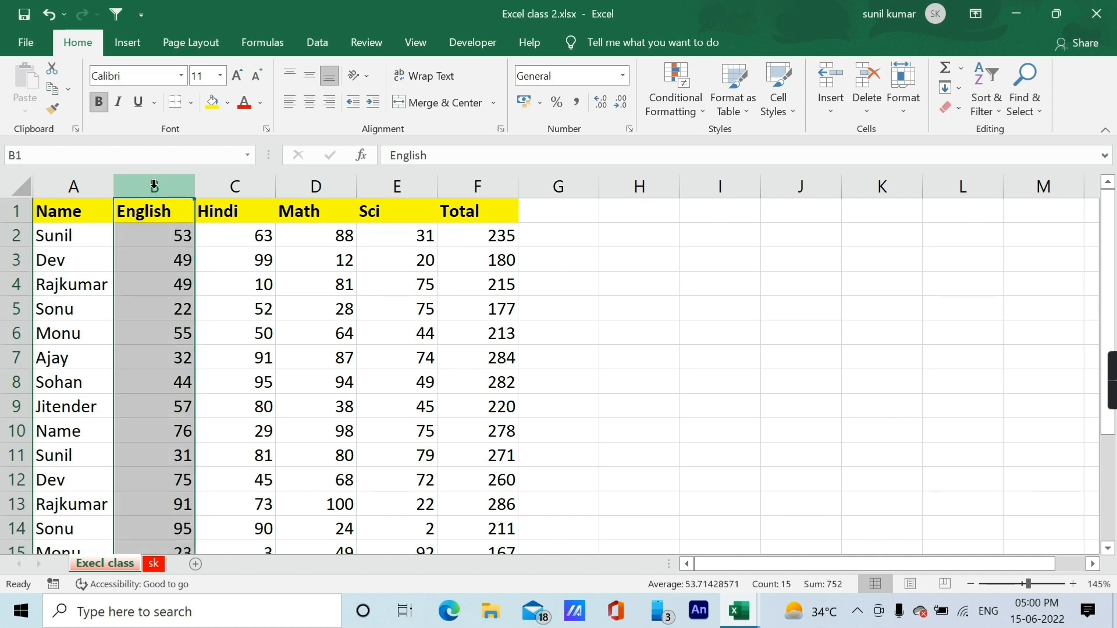
left_click(238, 185, "ctrl")
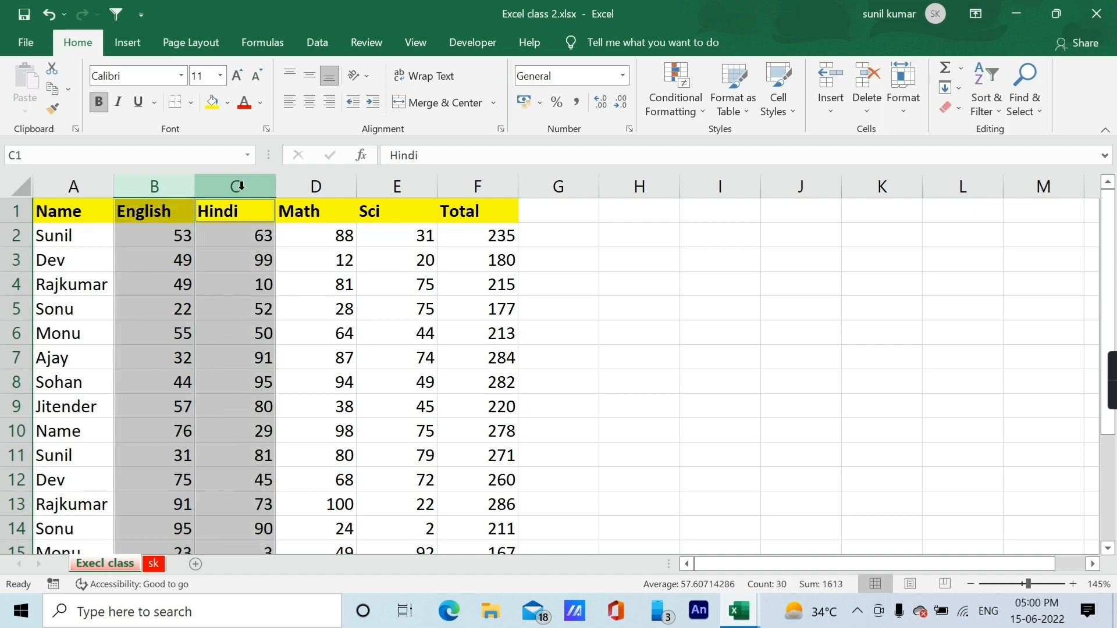
left_click(314, 185, "ctrl")
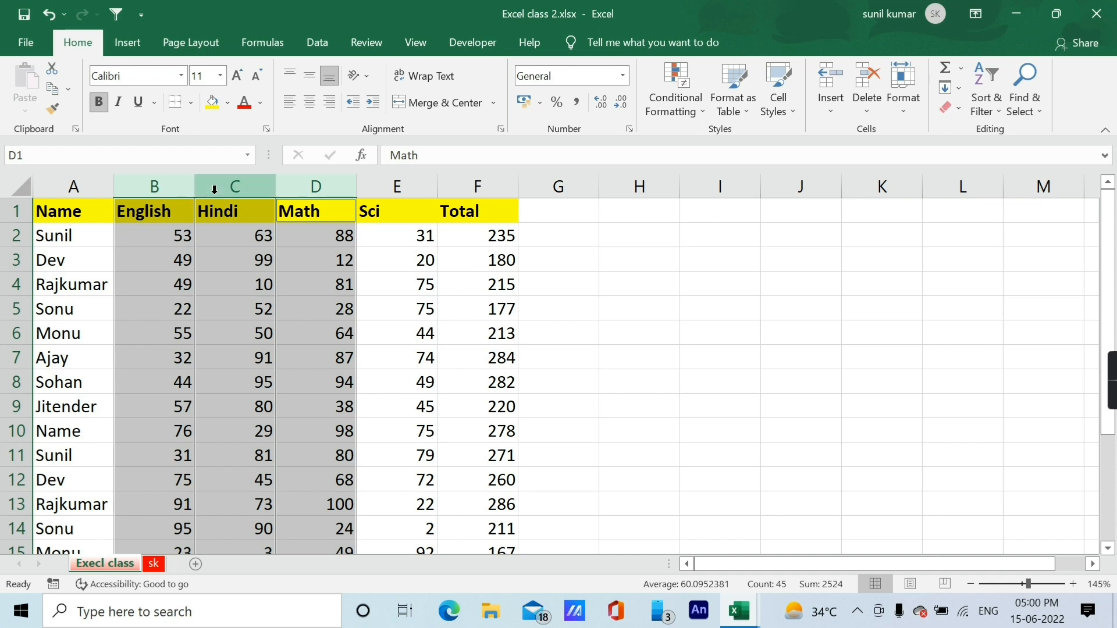
right_click(173, 191)
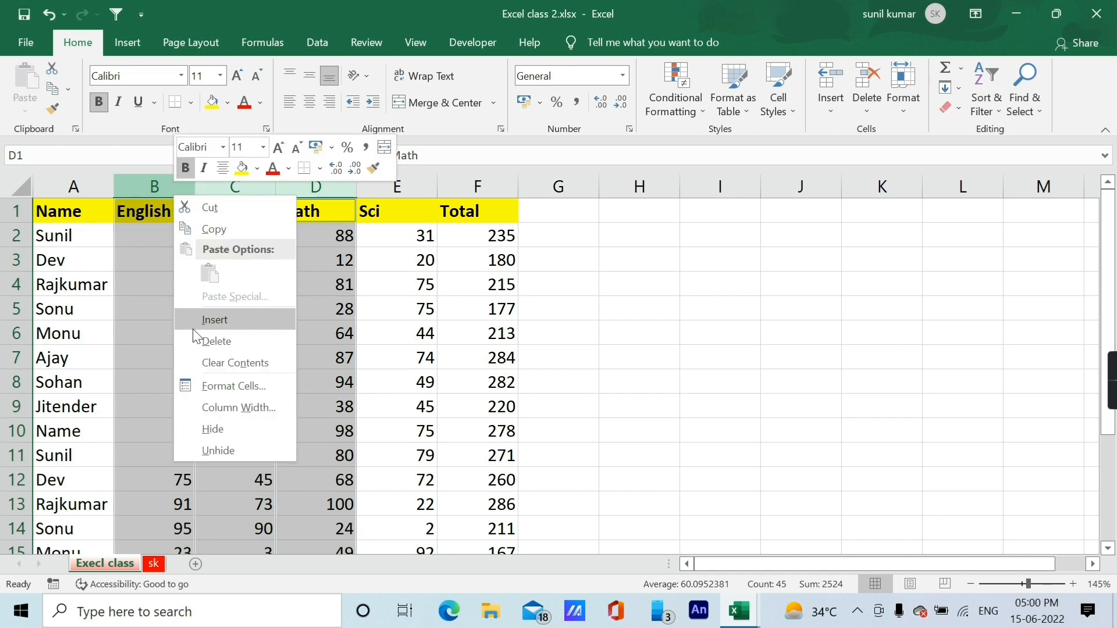
left_click(222, 430)
left_click(86, 237)
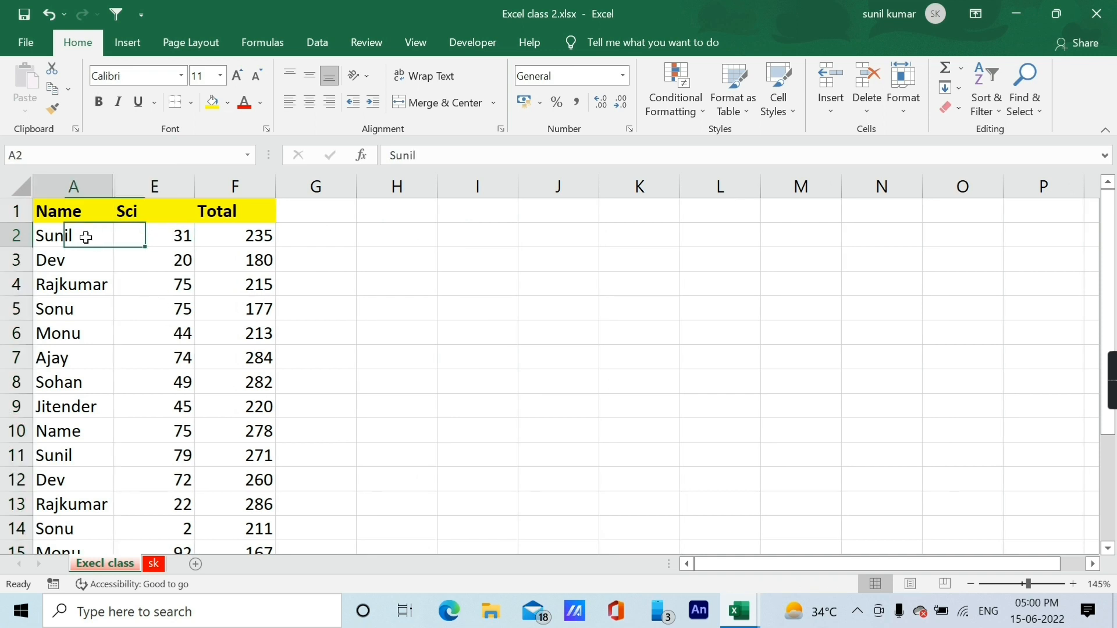
left_click(150, 234)
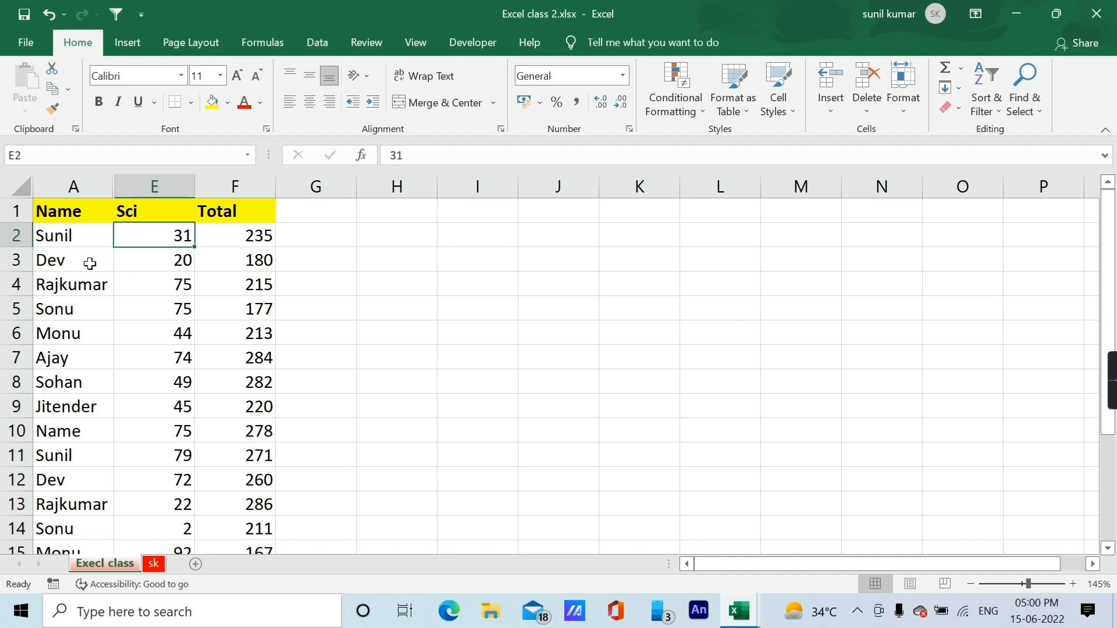
Select the entire sheet and unhide the columns between Name and Sci, then check the restored cells in row 2
key("Left")
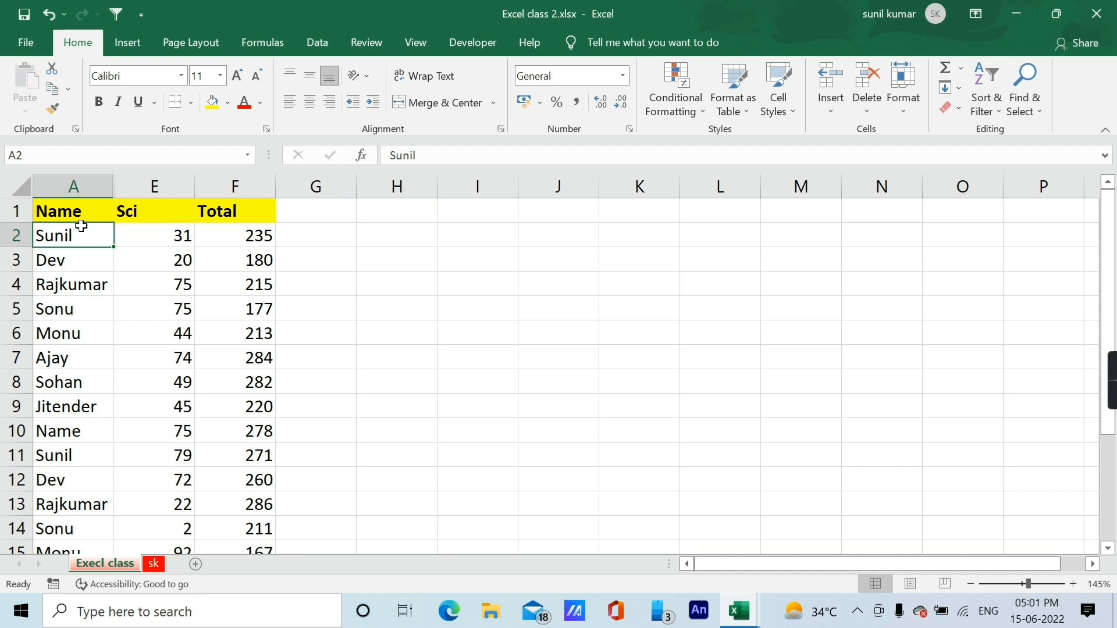
key("ctrl+a")
key("ctrl+a")
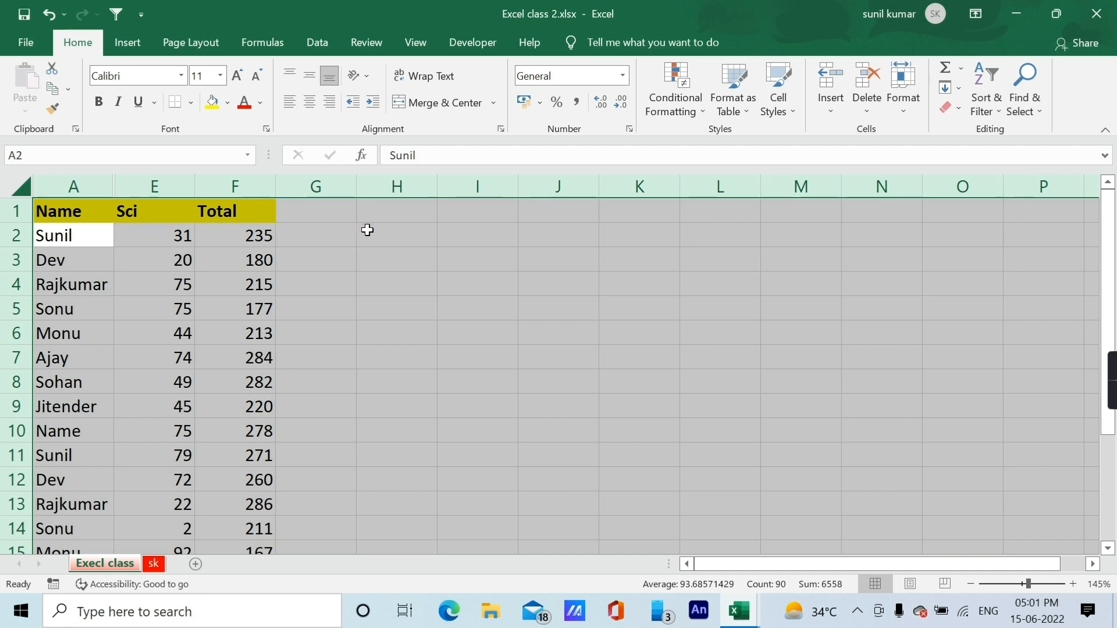
right_click(87, 185)
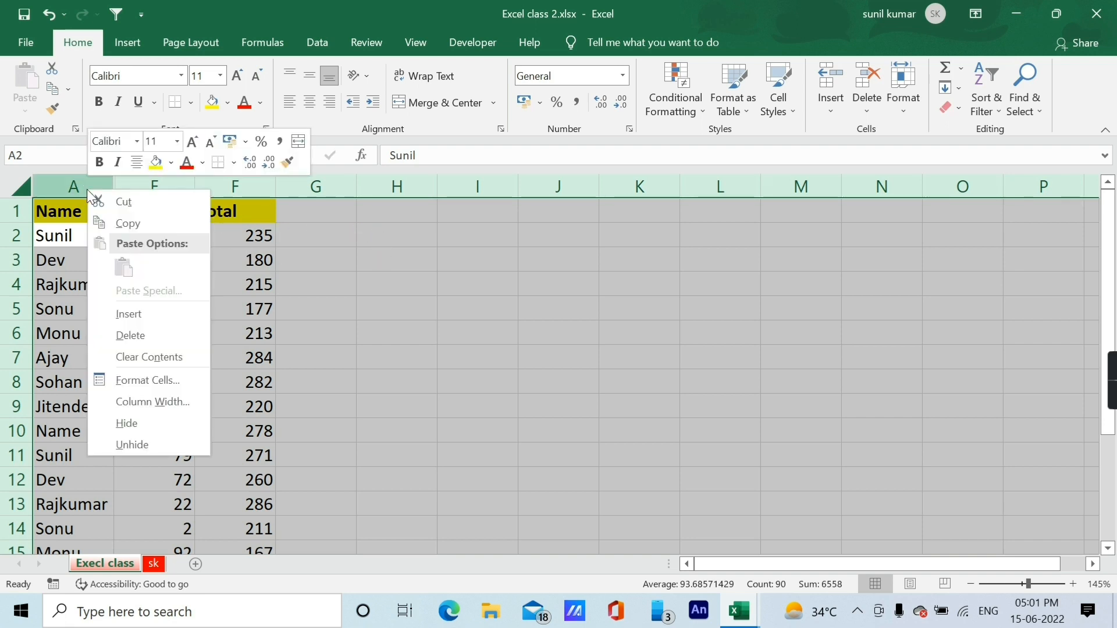
left_click(134, 445)
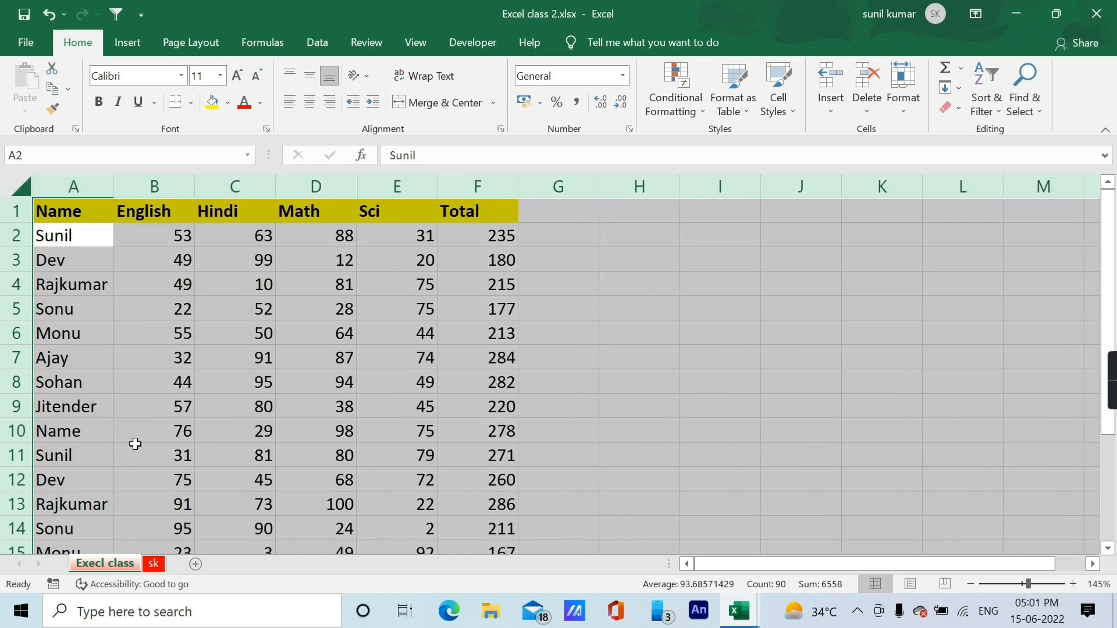
left_click(180, 232)
left_click(243, 233)
left_click(344, 237)
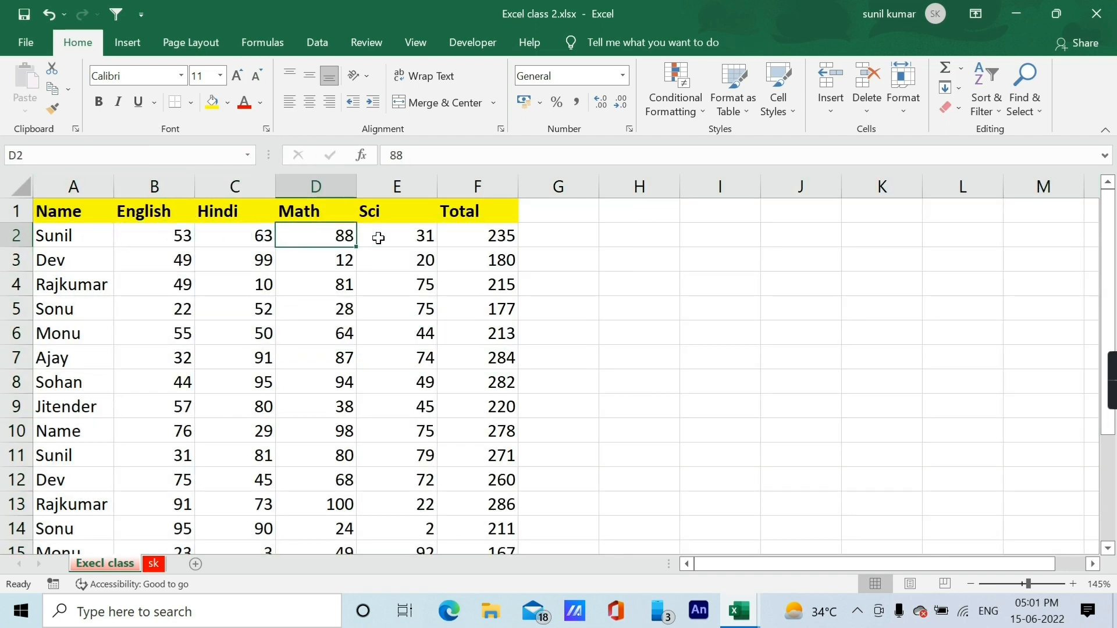
left_click(401, 237)
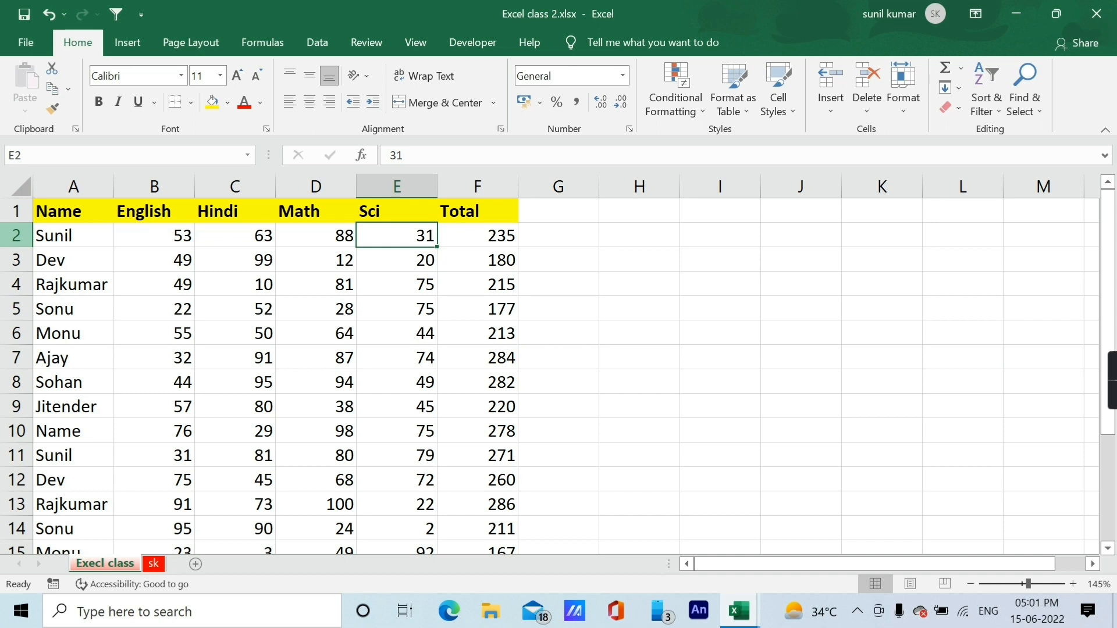
Select rows 2 and 3 of the marks table and hide them together
left_click(17, 236)
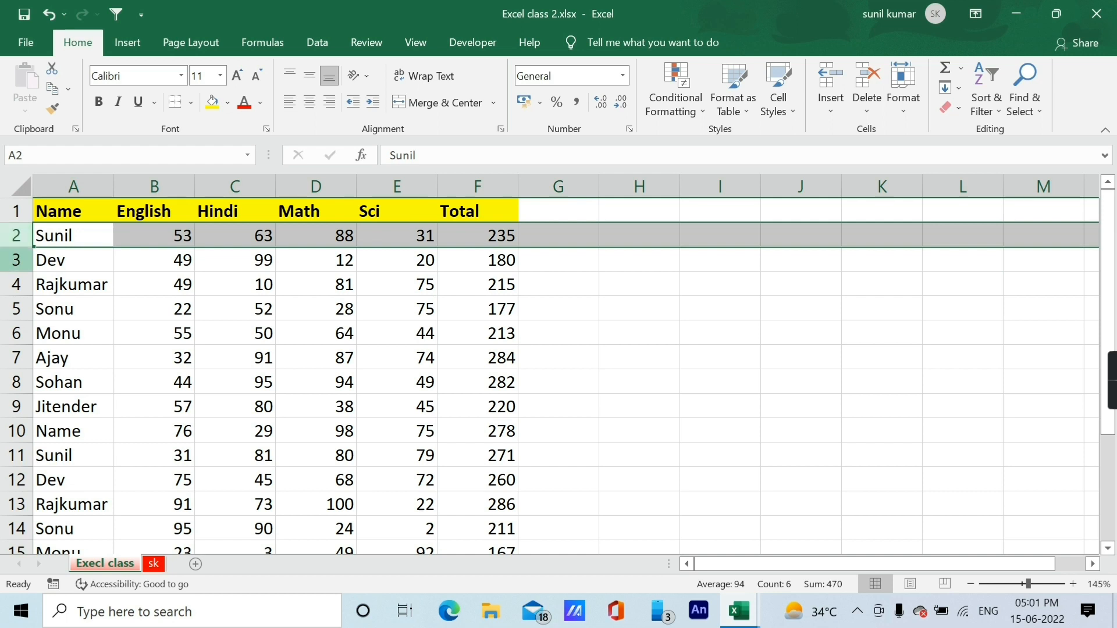
left_click(16, 260, "shift")
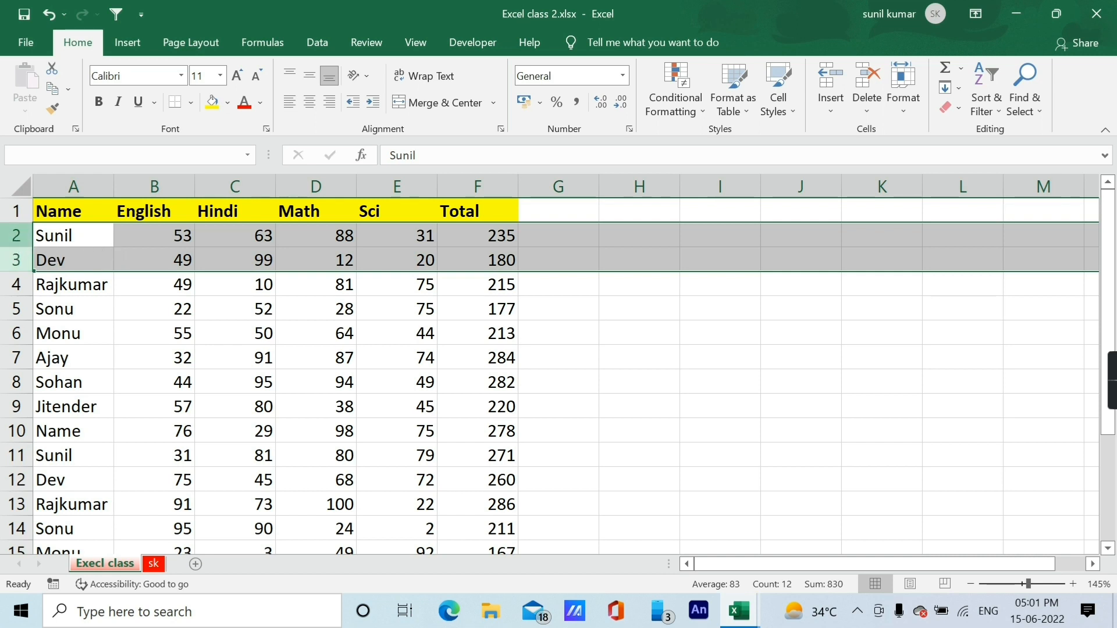
right_click(17, 245)
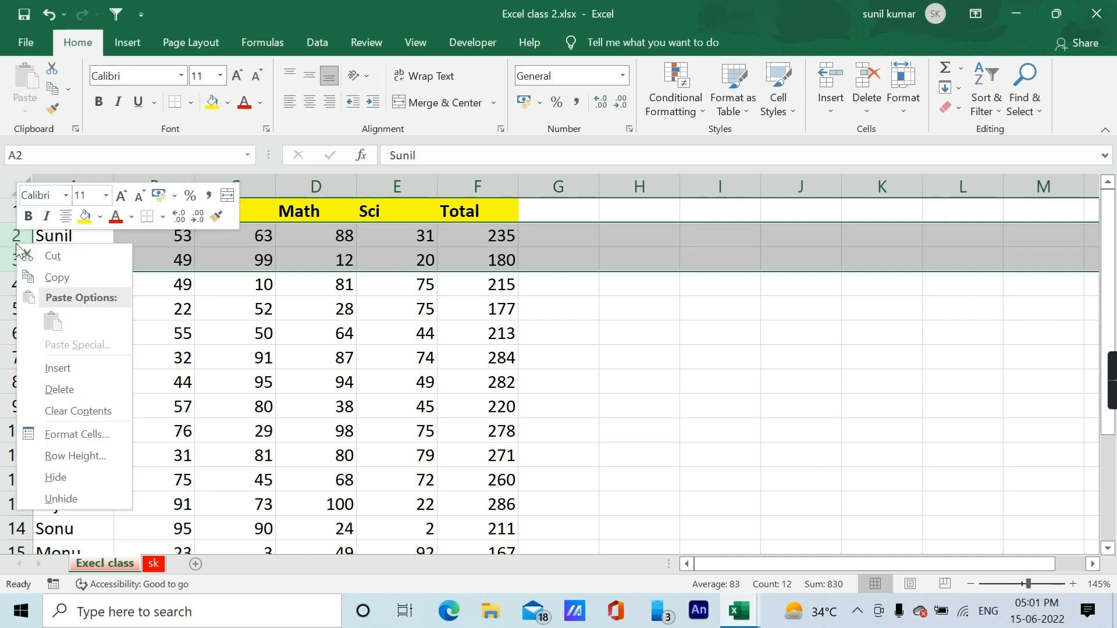
left_click(64, 477)
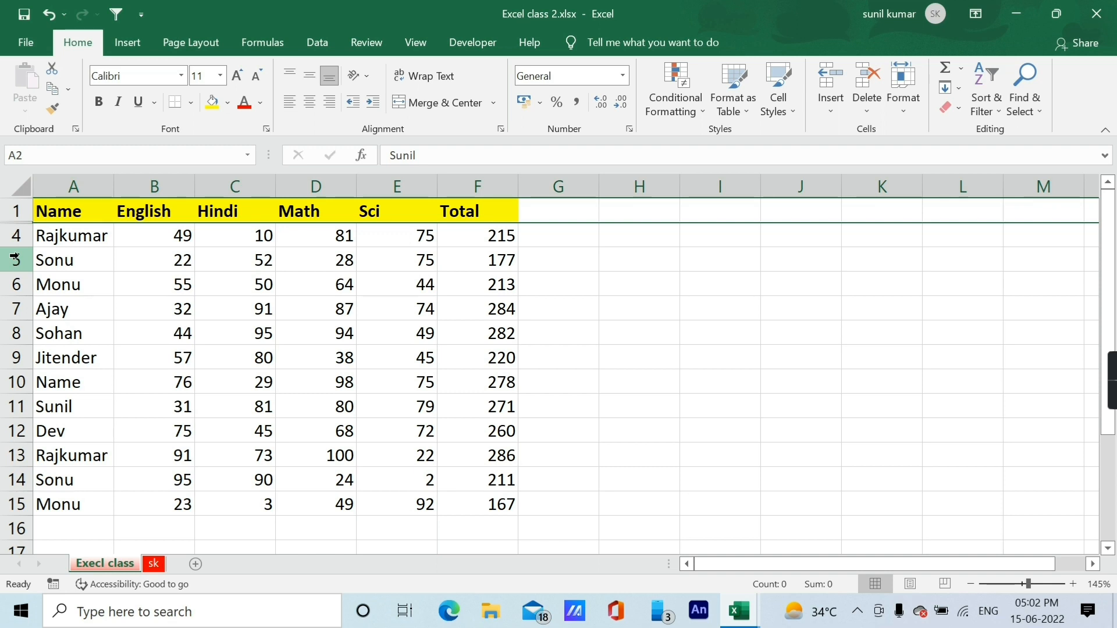
Select the entire sheet and unhide the rows between the header row and row 4, clearing the selection when done
key("ctrl+a")
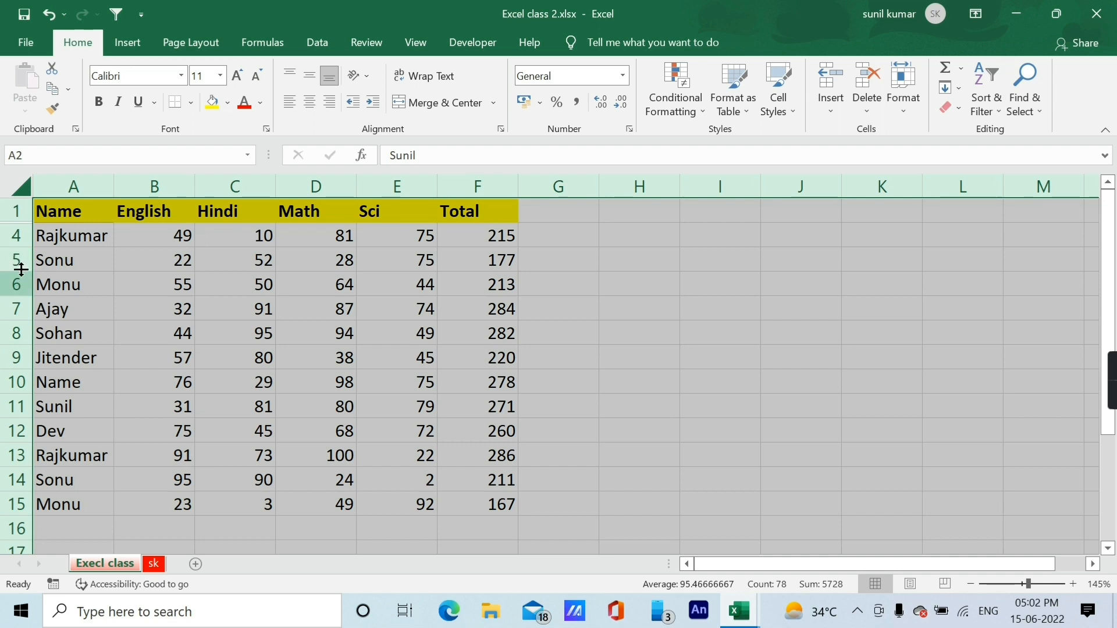
right_click(18, 236)
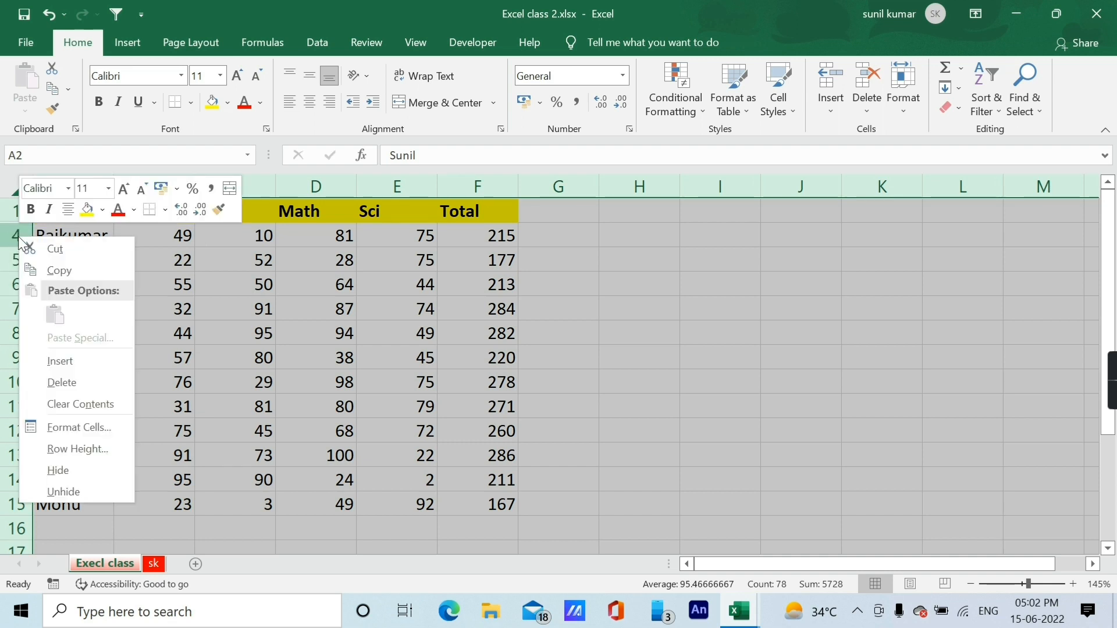
left_click(53, 492)
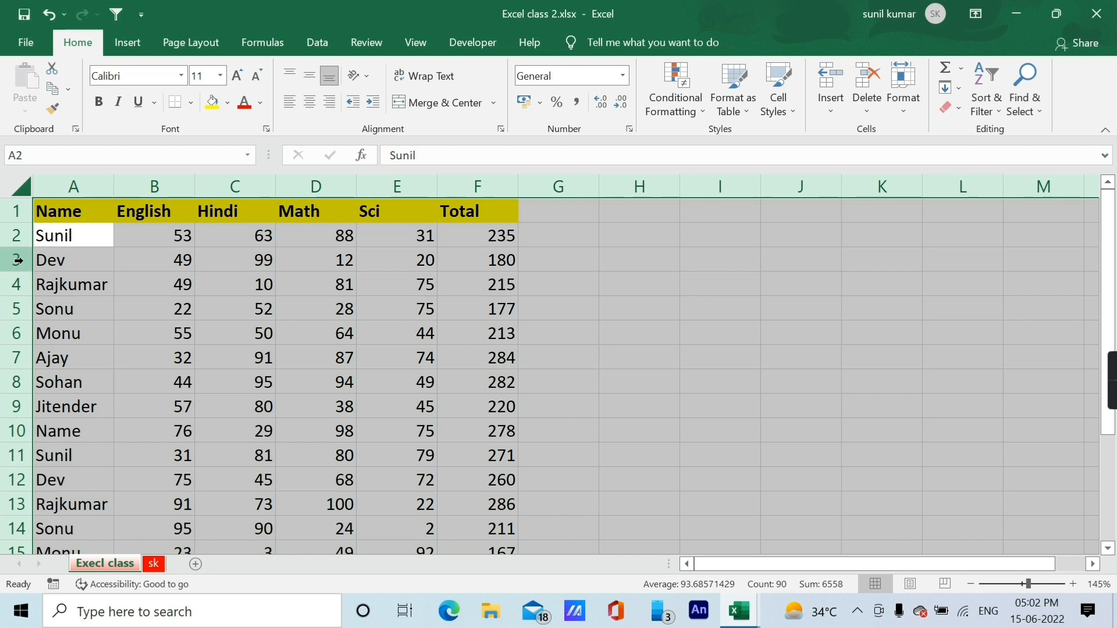
left_click(176, 267)
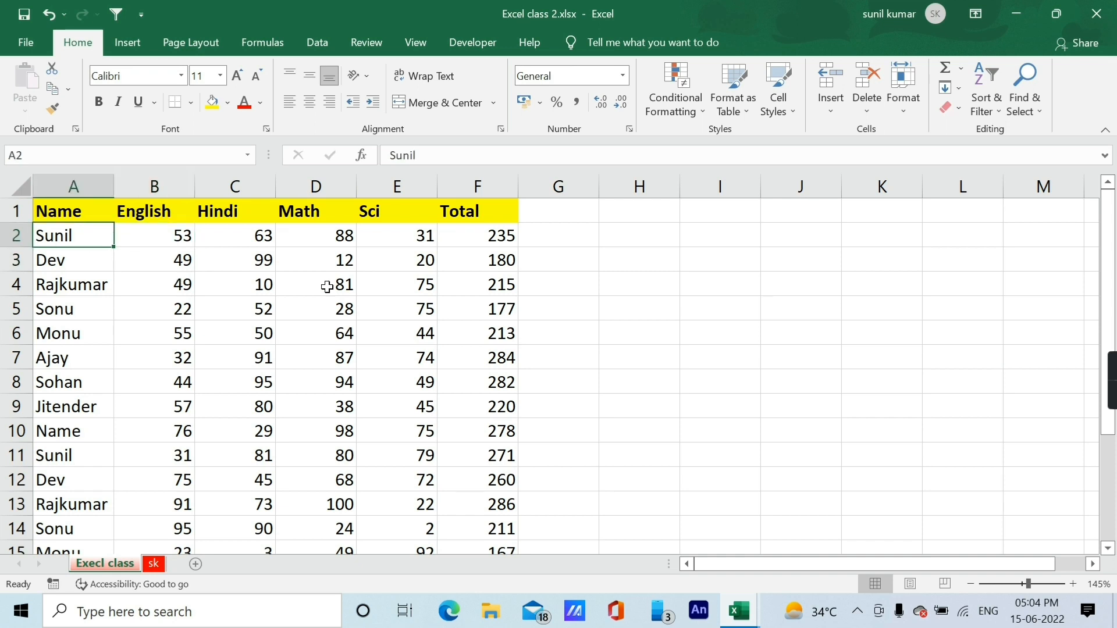
Move the active cell to B3 in the English column and hide that column
key("Right")
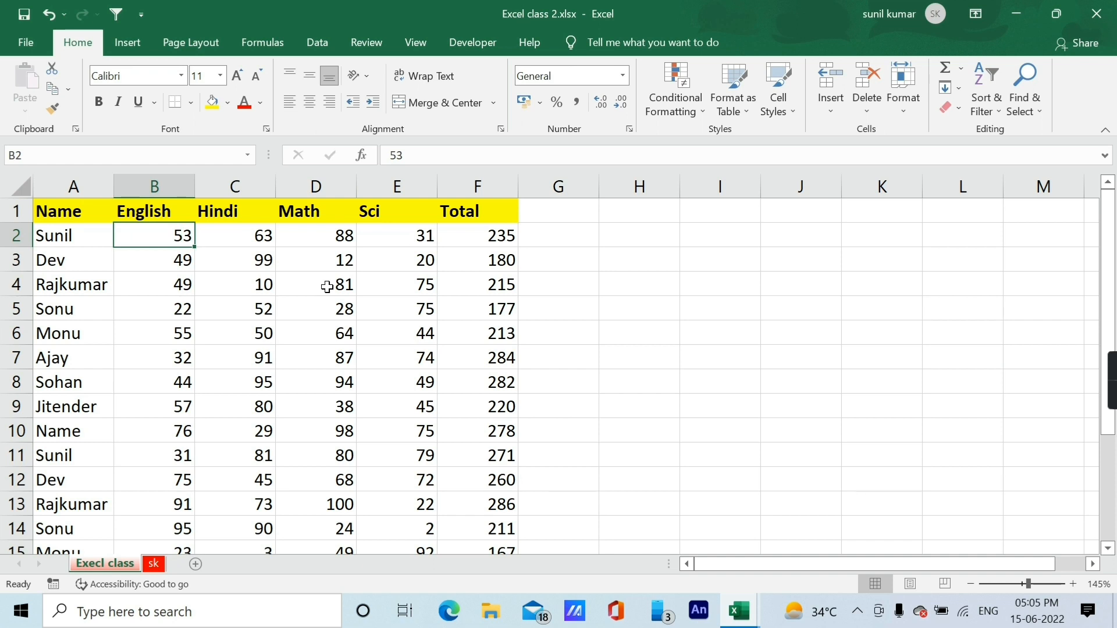
key("Up")
key("Down")
key("Down")
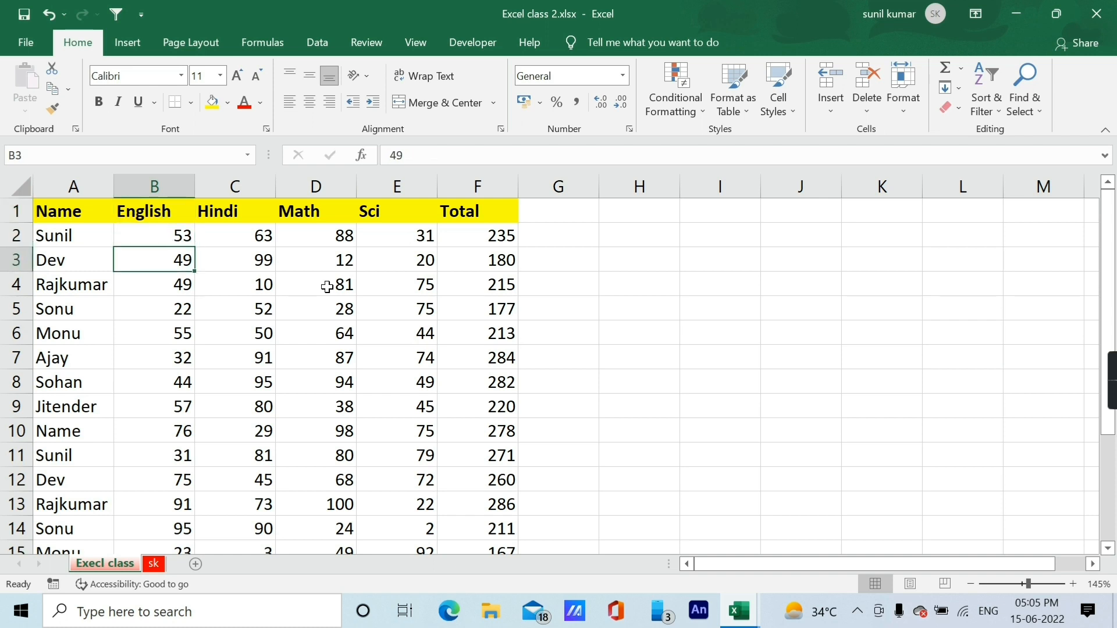
key("Up")
key("Up")
key("Down")
key("Down")
key("Down")
key("Up")
key("ctrl+0")
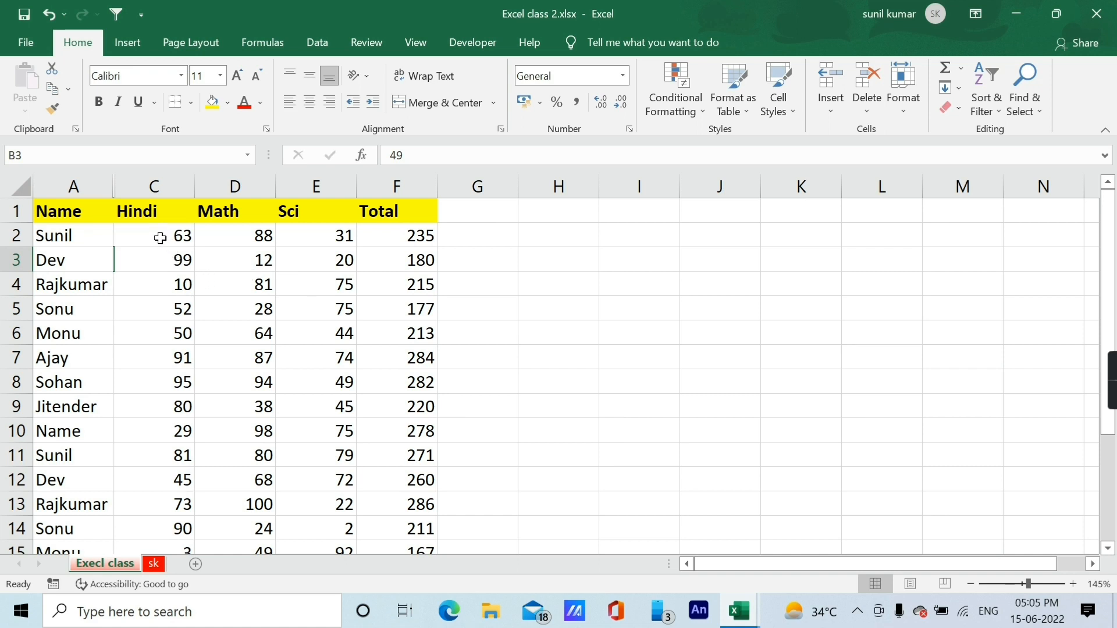
Select the entire sheet, unhide the English column, and select cell B2
key("Right")
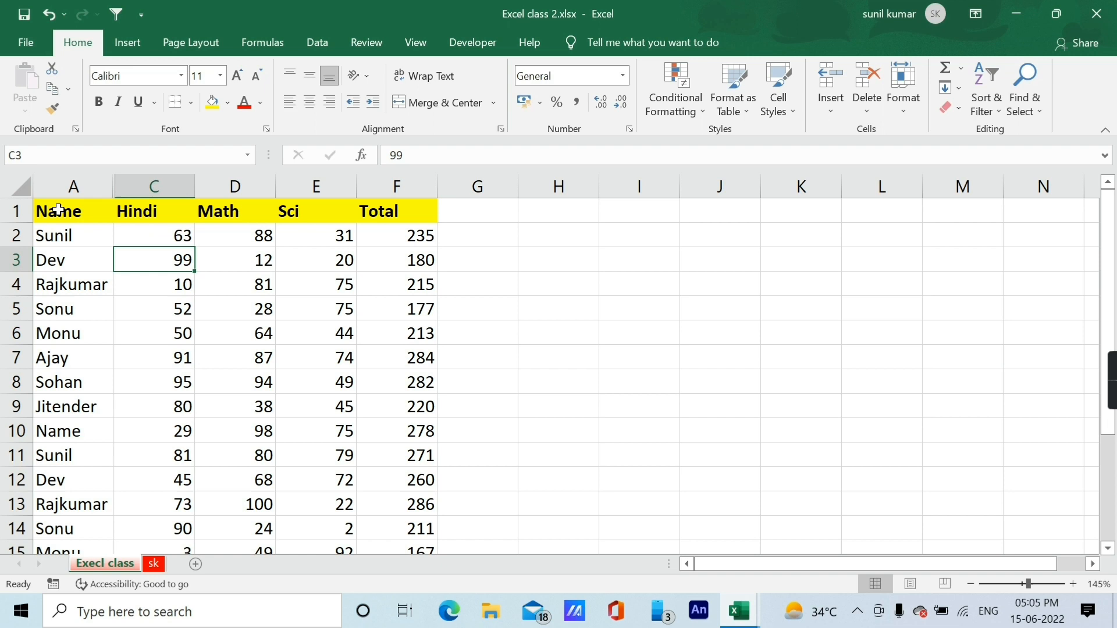
left_click(21, 191)
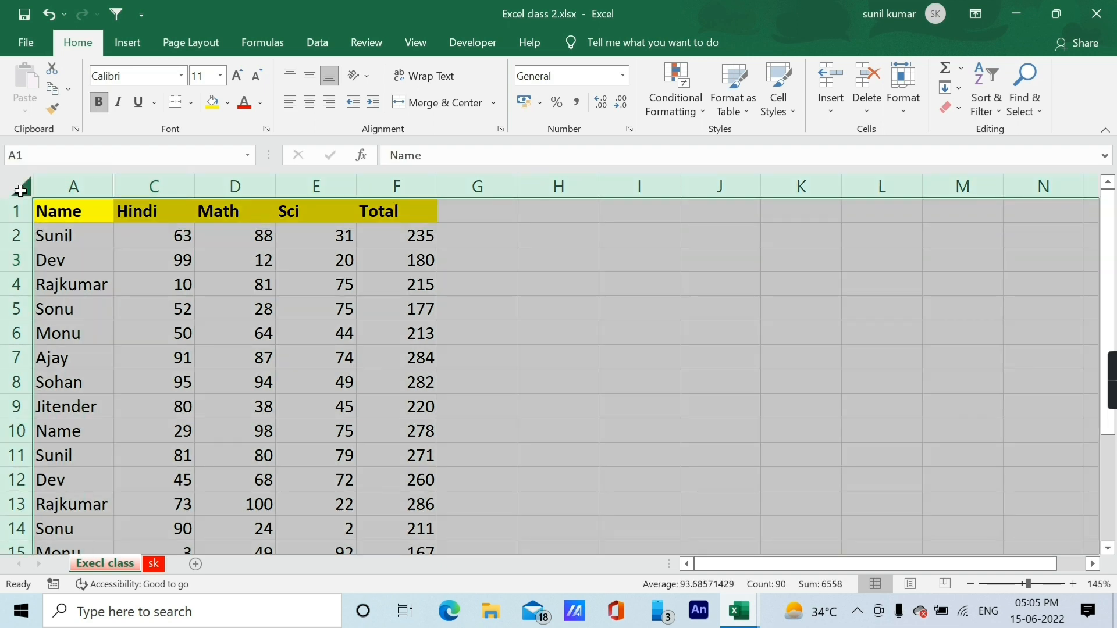
right_click(182, 189)
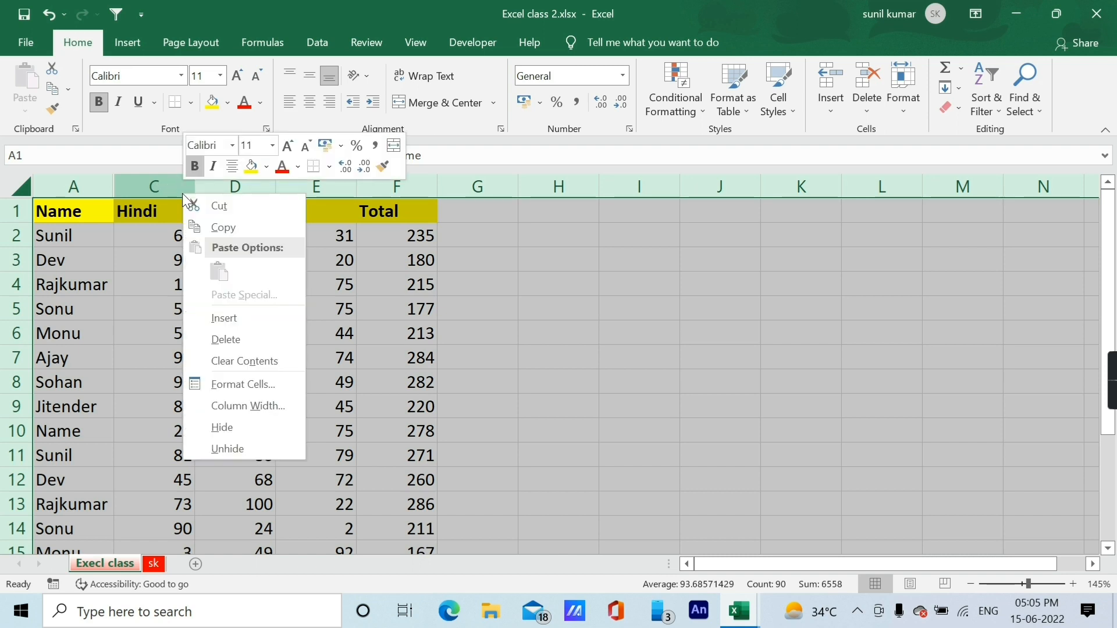
left_click(226, 449)
left_click(167, 300)
left_click(146, 236)
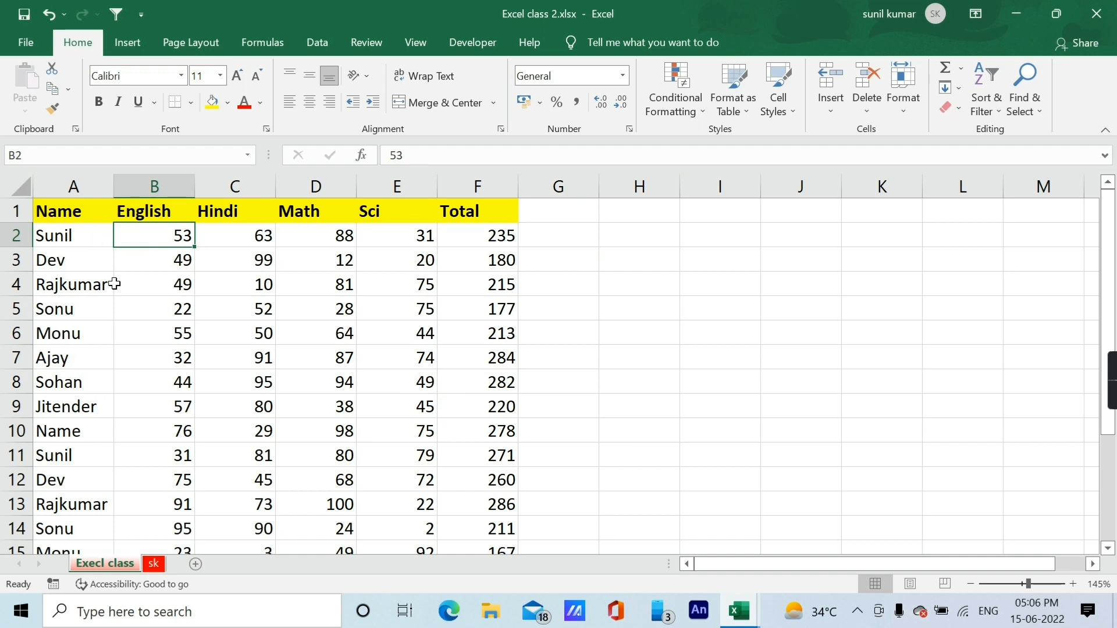
Move the active cell to A2 and hide row 2
key("Left")
key("Right")
key("Right")
key("Left")
key("Left")
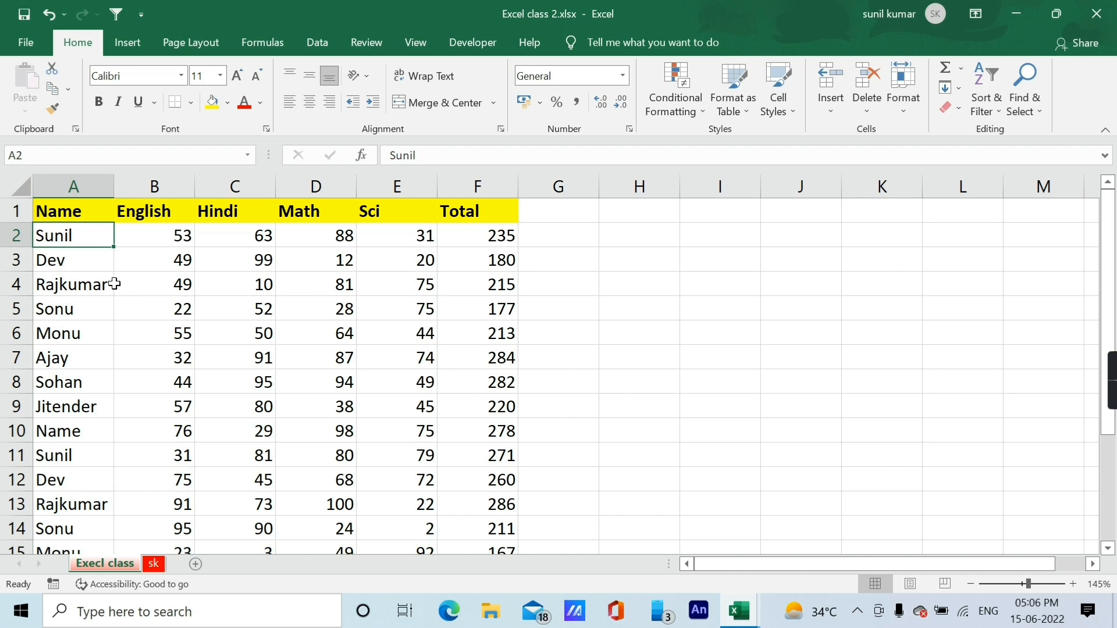
scroll(115, 283, "down", 1)
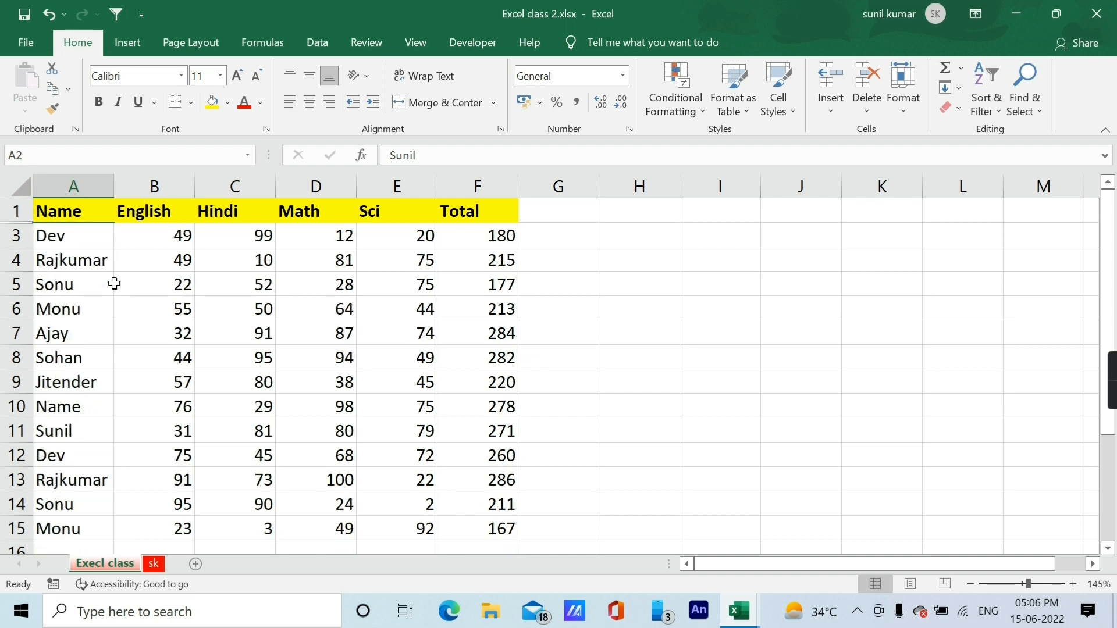
Select cells A1 to A3 across the hidden row, unhide row 2, and move to cell A2
key("Down")
key("Up")
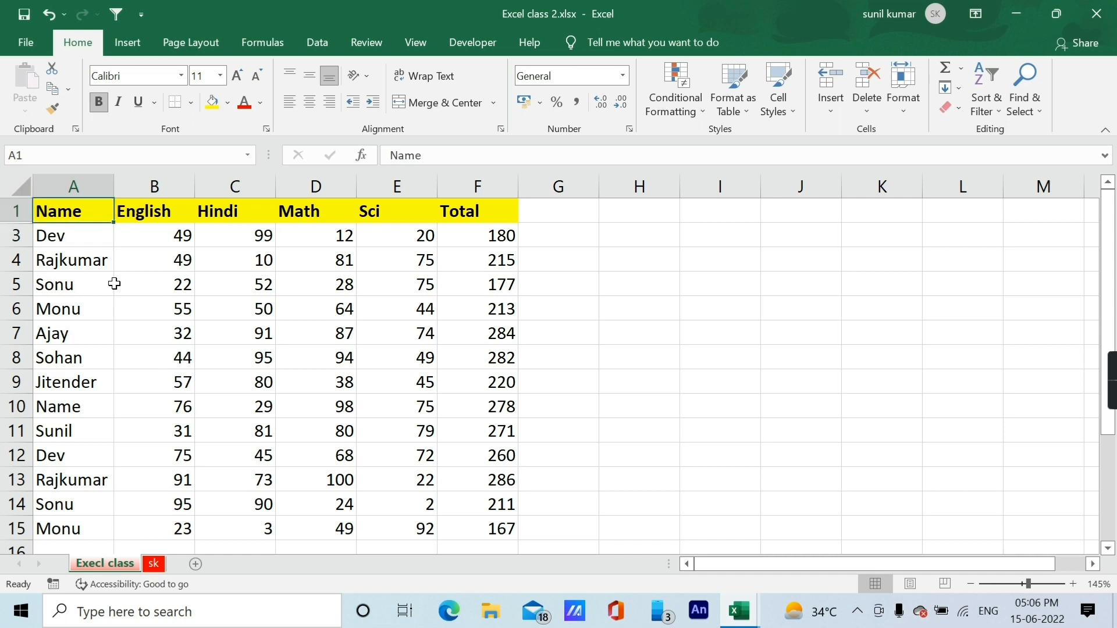
key("Down")
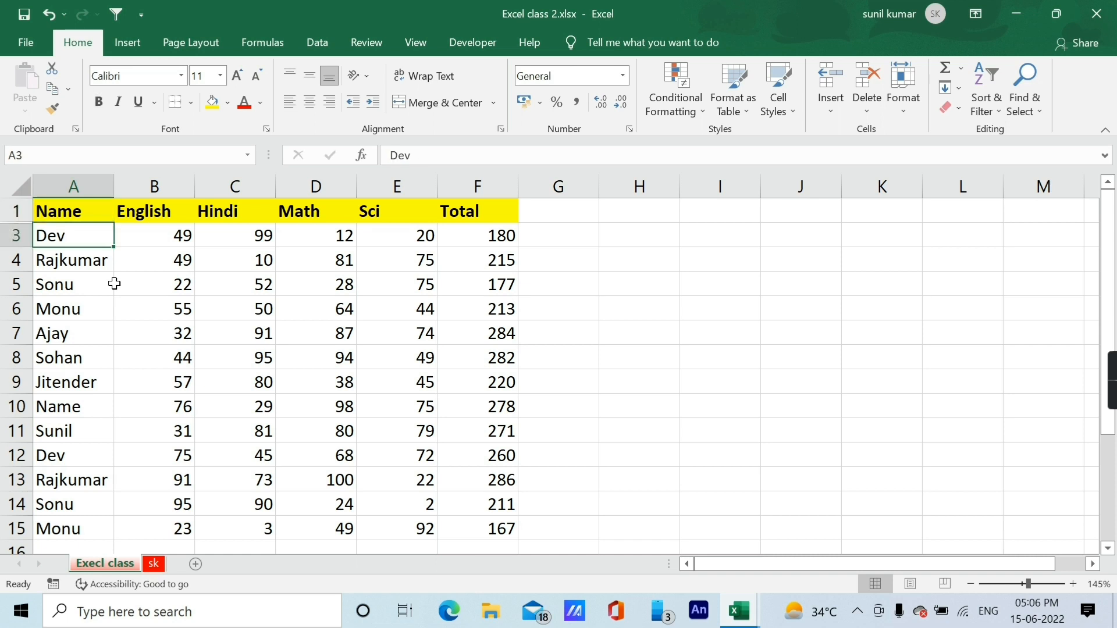
key("Up")
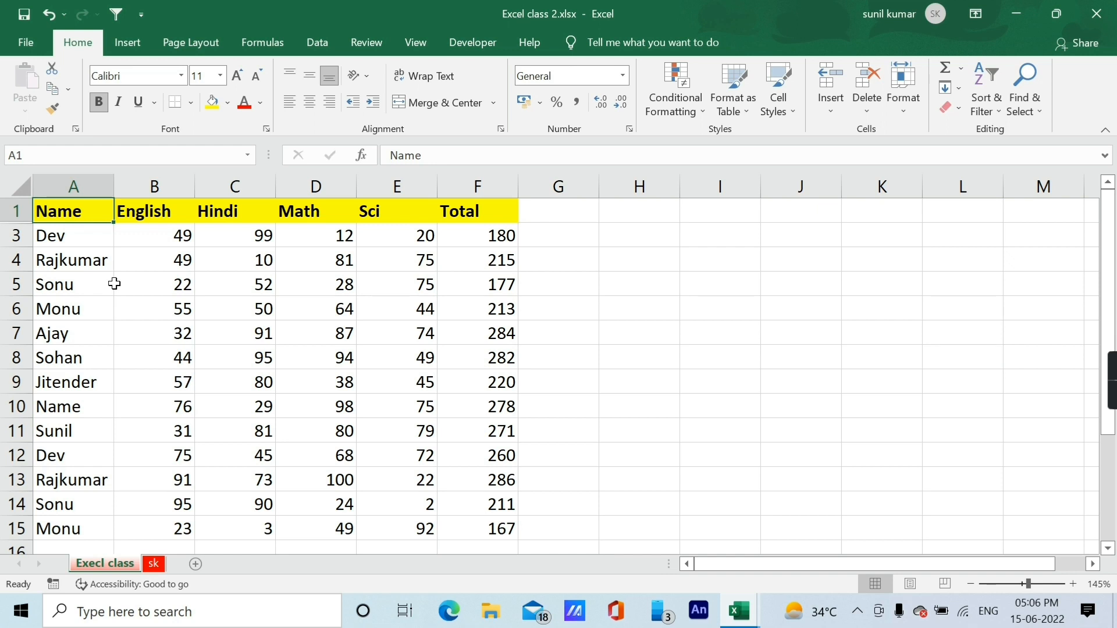
key("shift+Down")
key("Down")
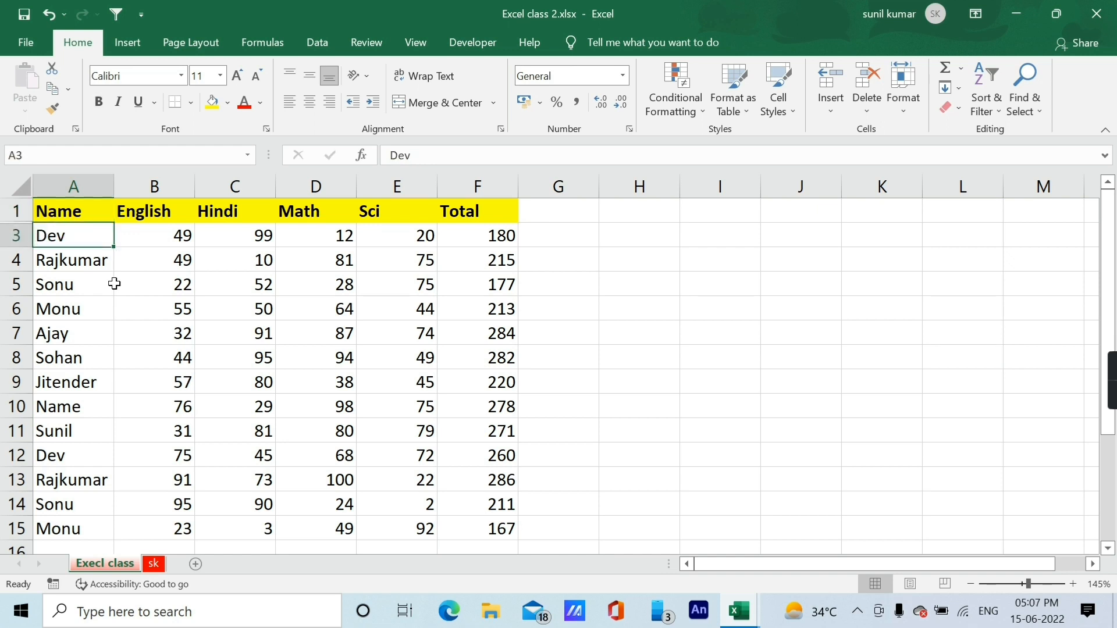
key("Up")
key("shift+Down")
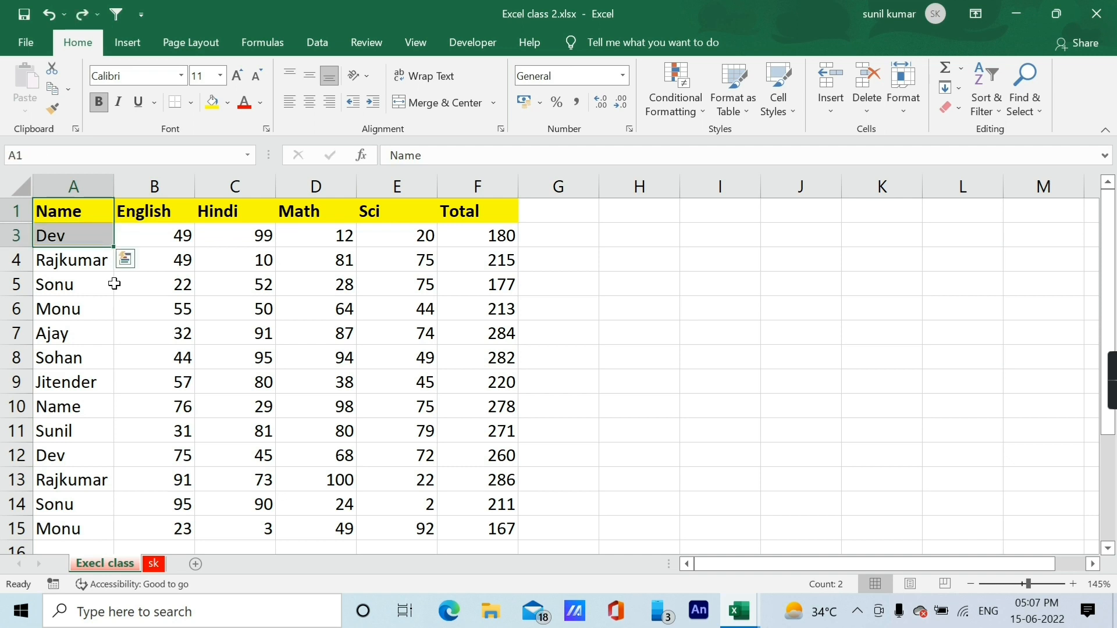
key("ctrl+y")
key("Down")
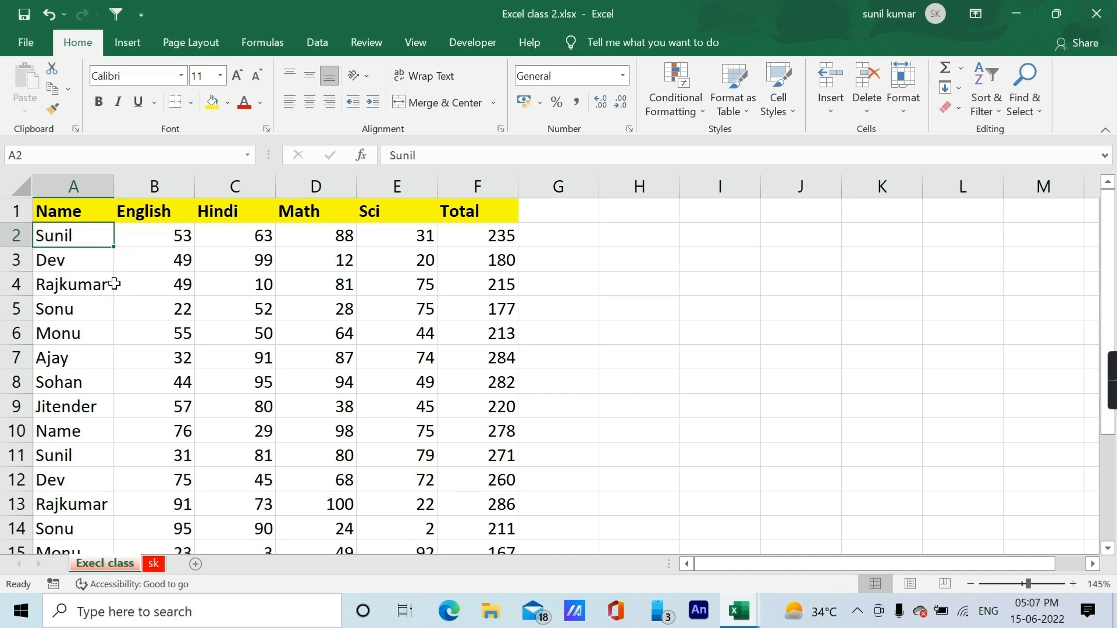
Make the Name header cell A1 active and add filters to the header row of the marks table
key("Down")
key("Up")
key("Up")
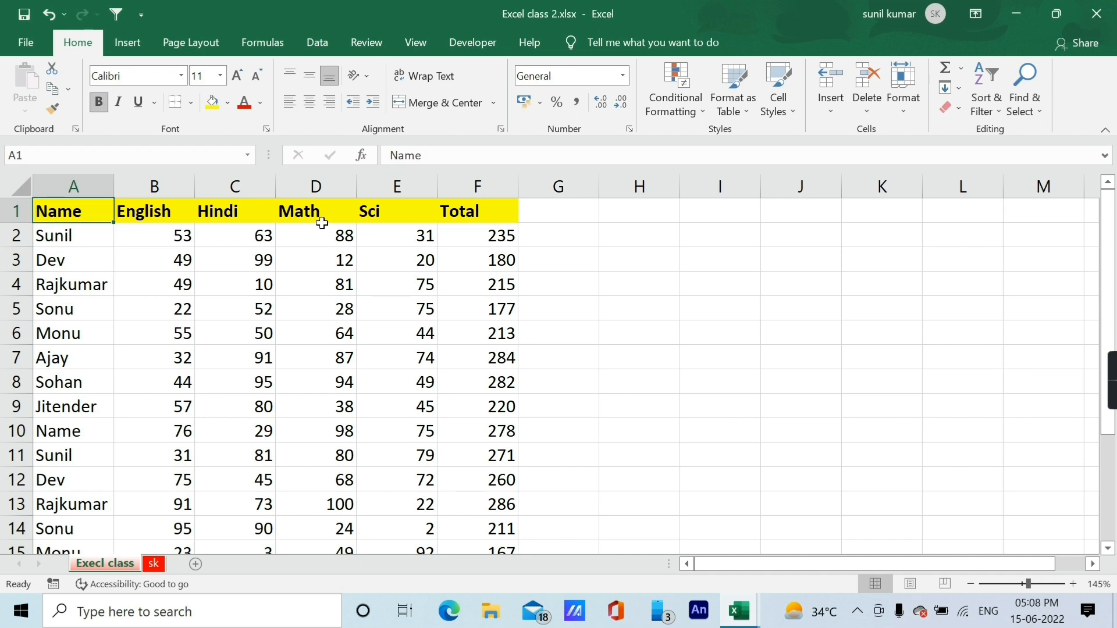
key("Right")
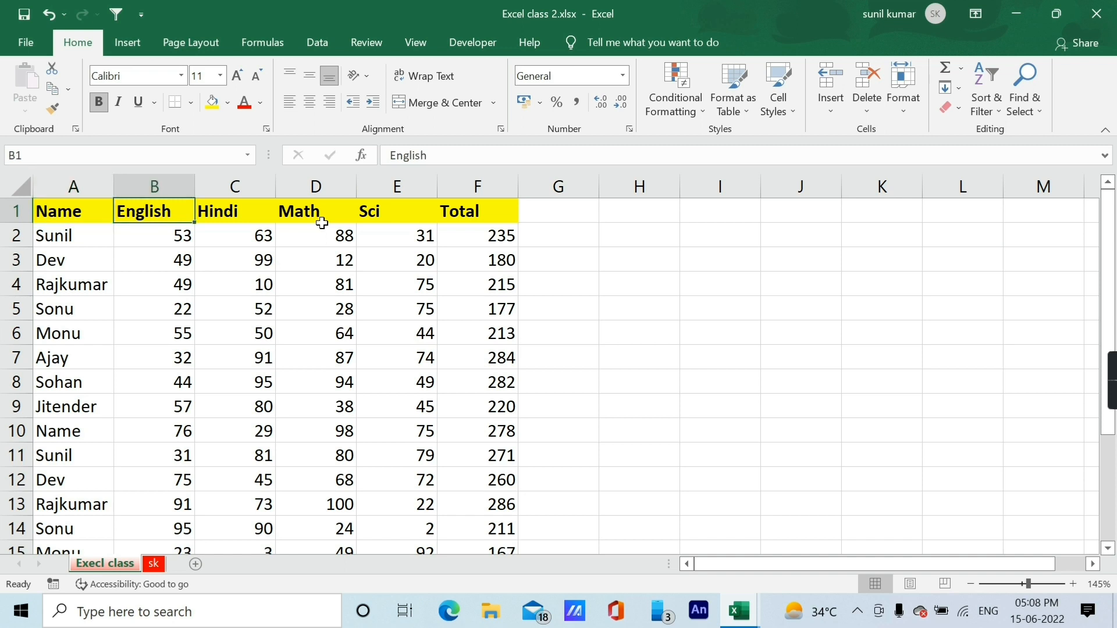
key("Down")
key("Left")
key("Up")
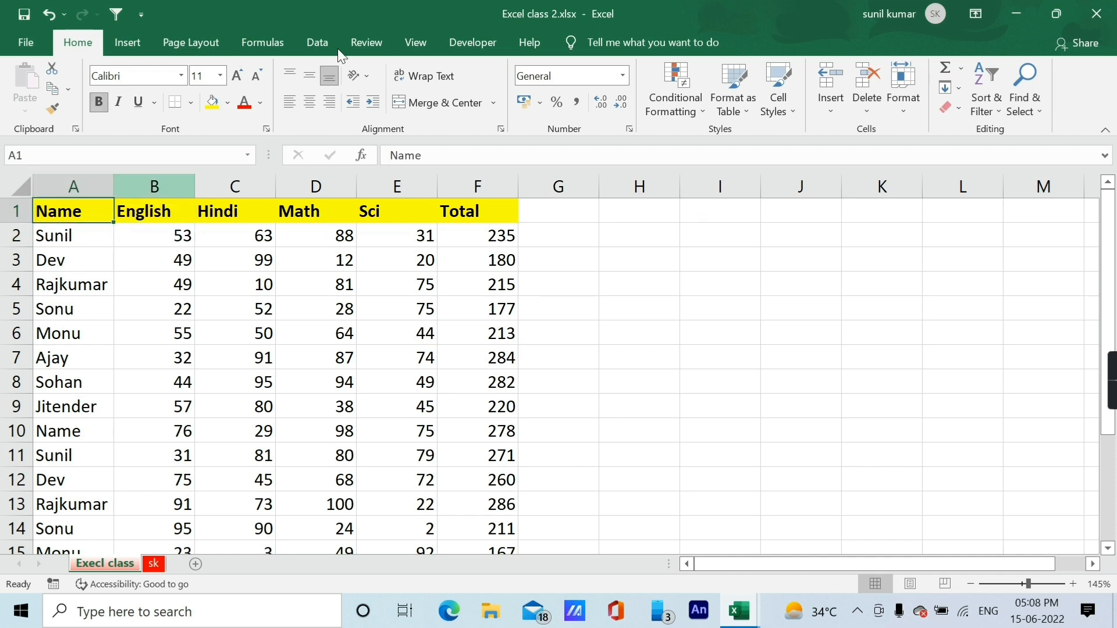
left_click(319, 45)
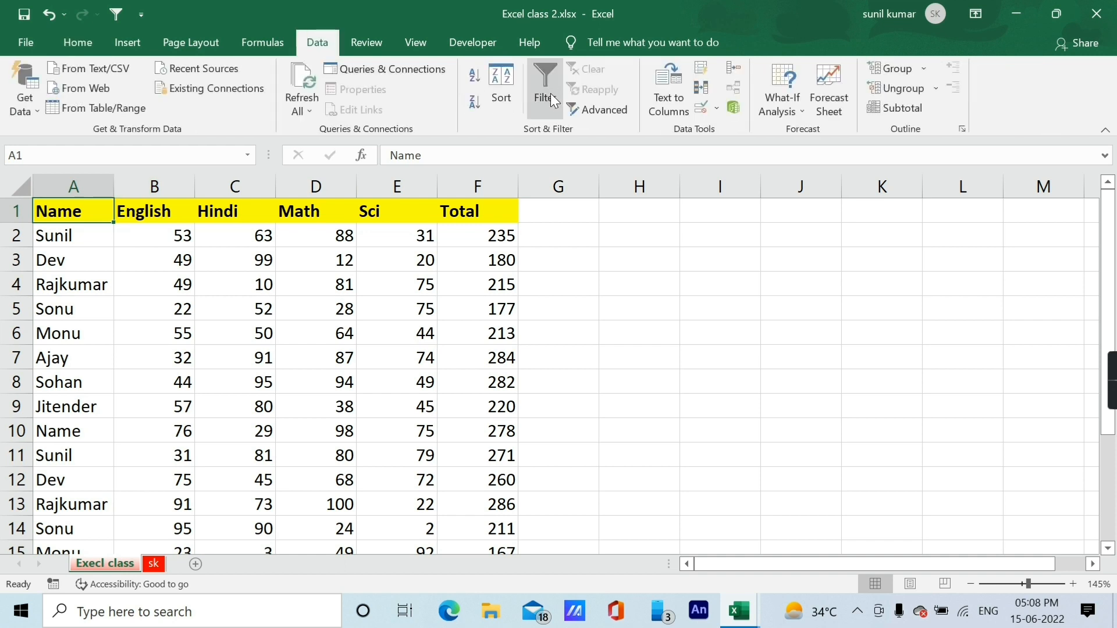
left_click(545, 78)
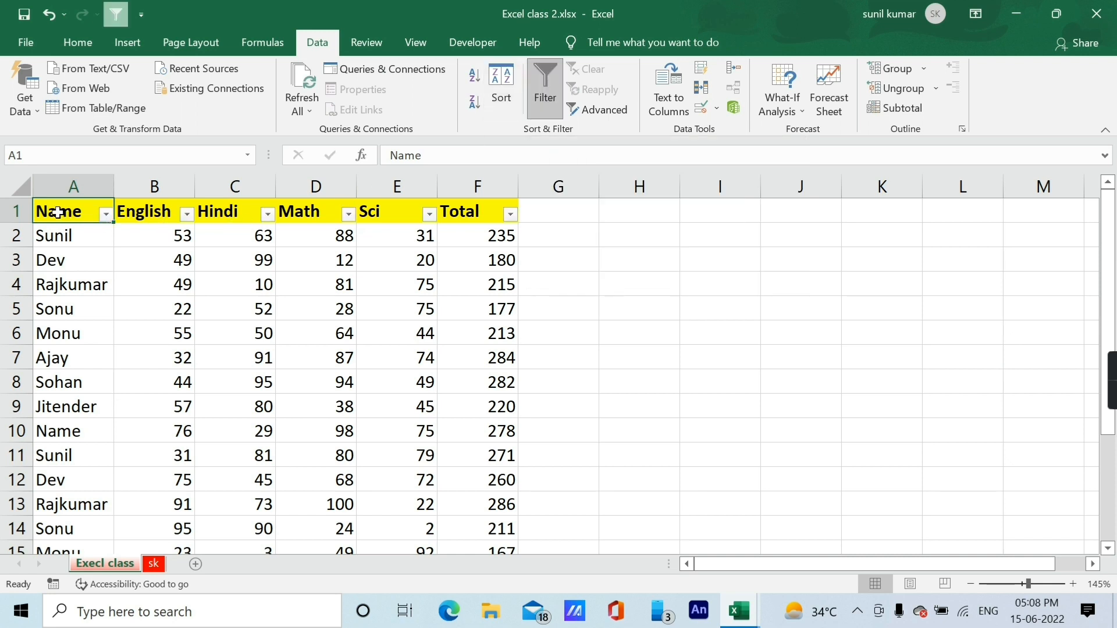
Filter the Name column to show only the first two names in its filter list
left_click(167, 210)
left_click(58, 212)
left_click(141, 212)
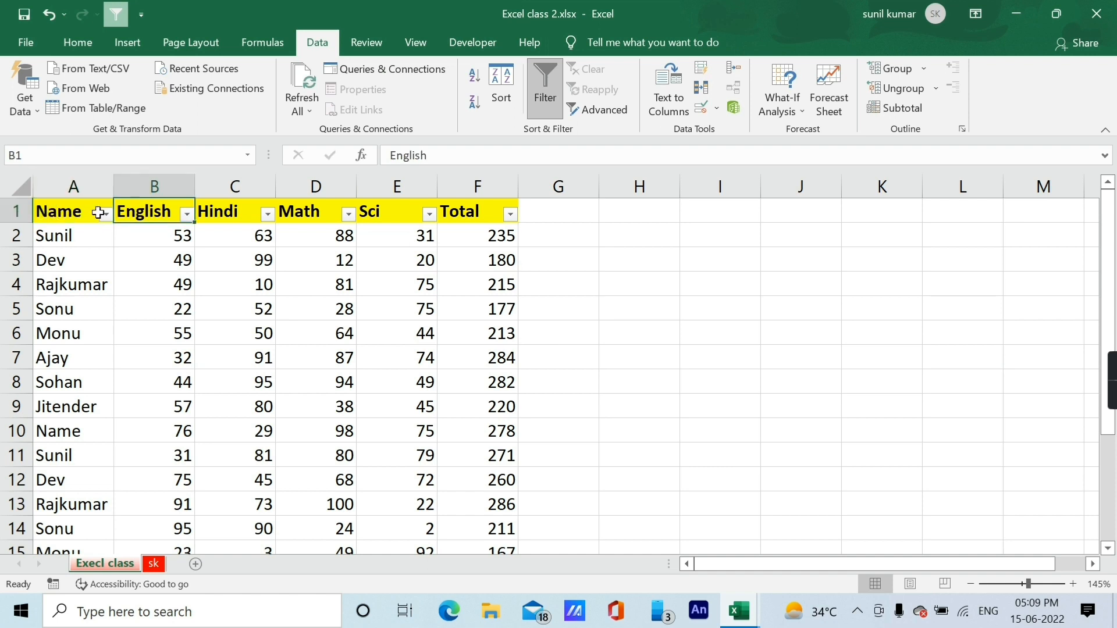
left_click(83, 215)
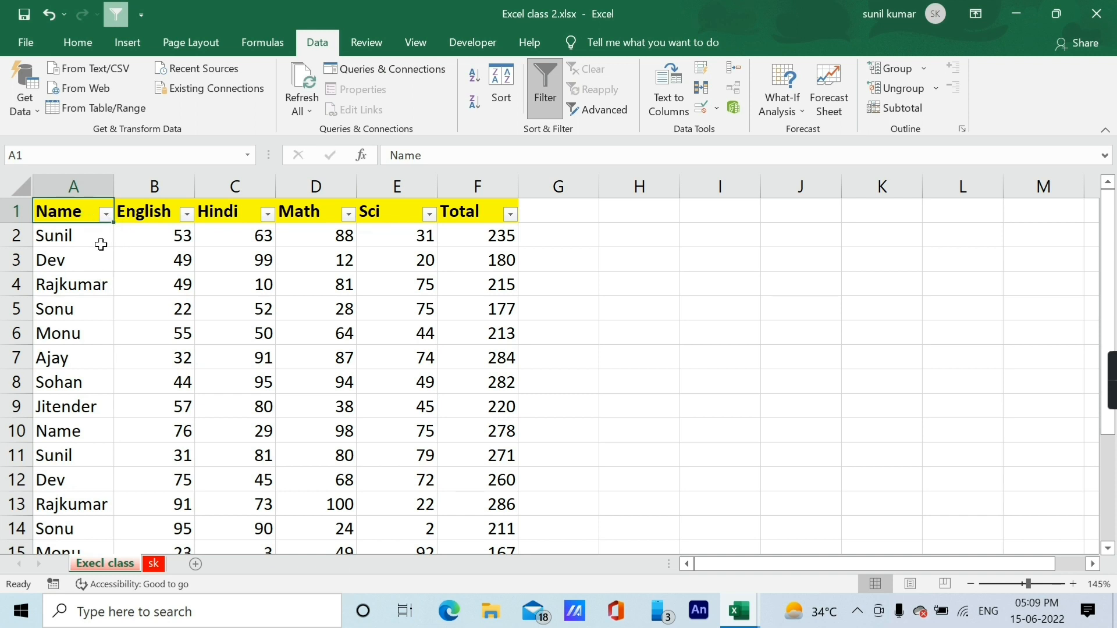
left_click(107, 216)
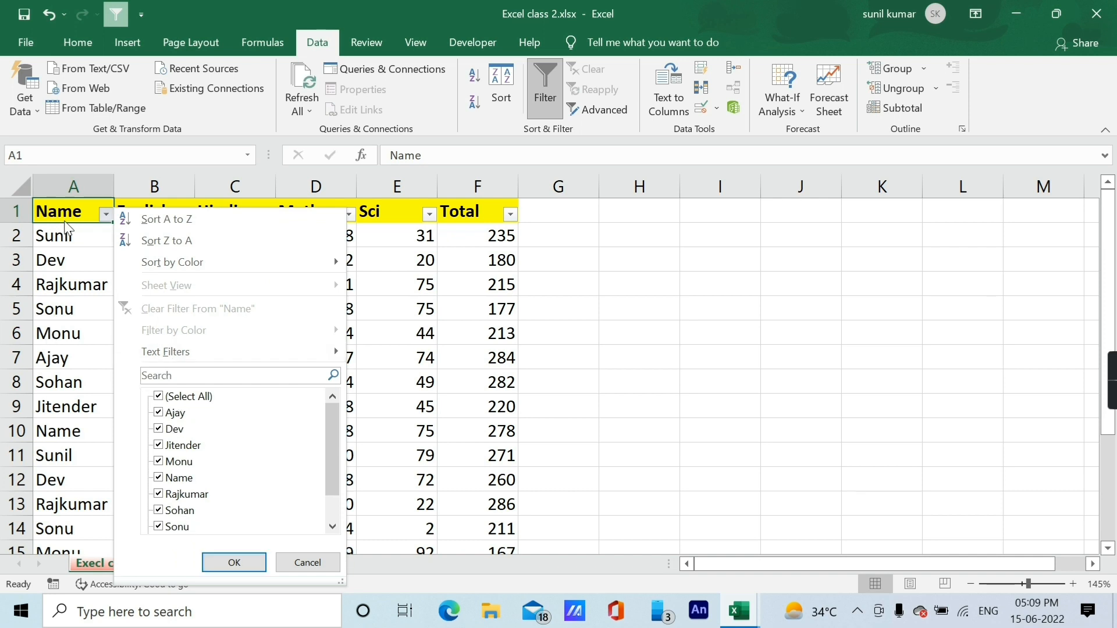
left_click(169, 400)
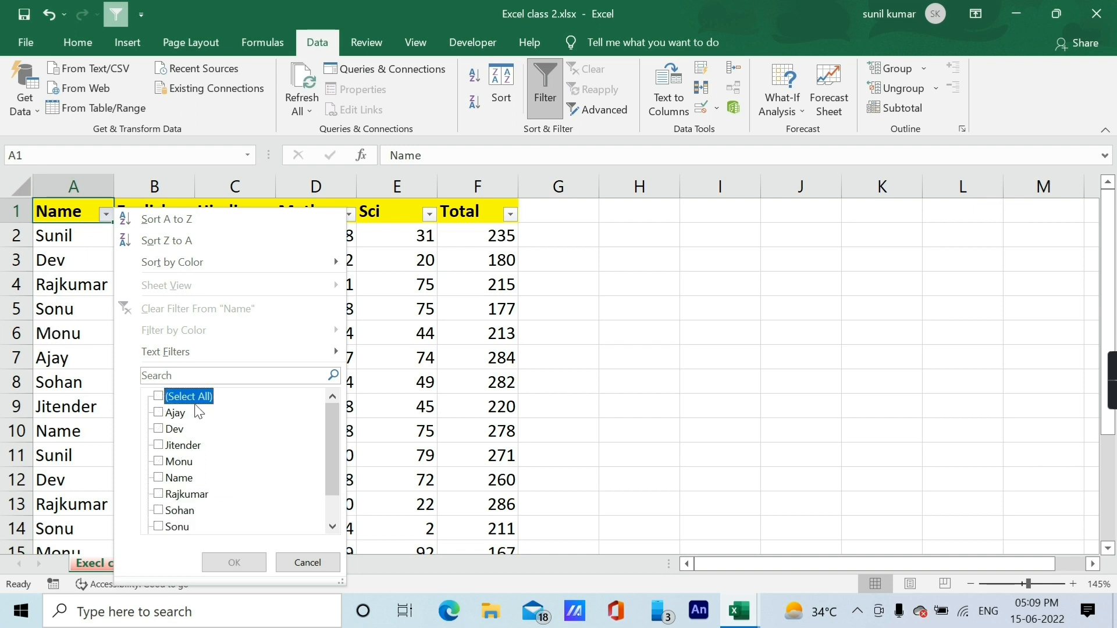
left_click(158, 413)
left_click(159, 430)
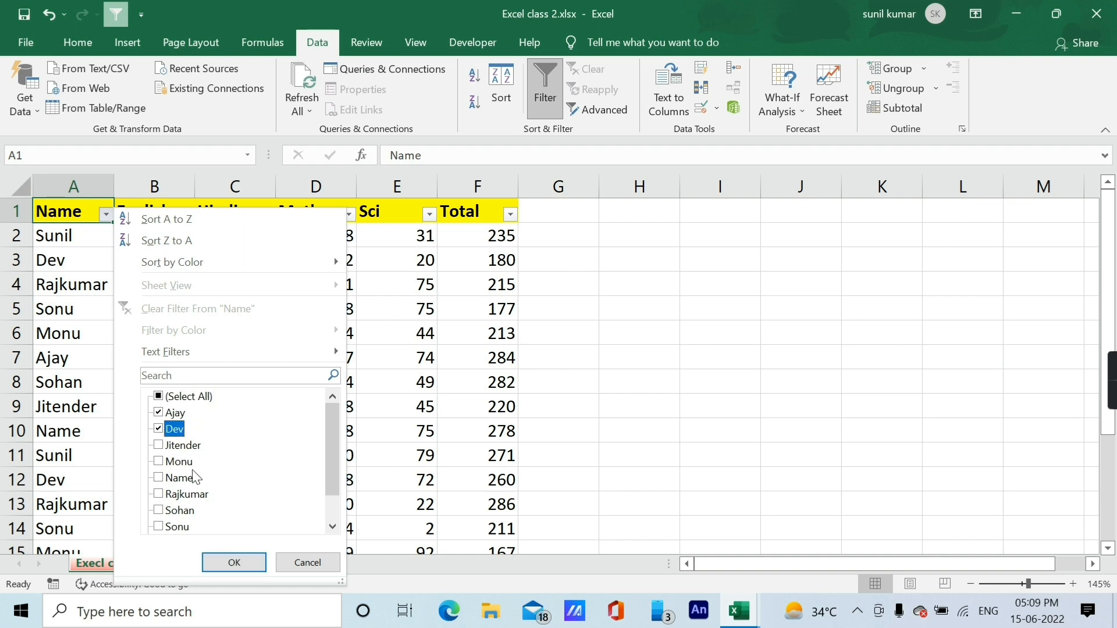
left_click(233, 562)
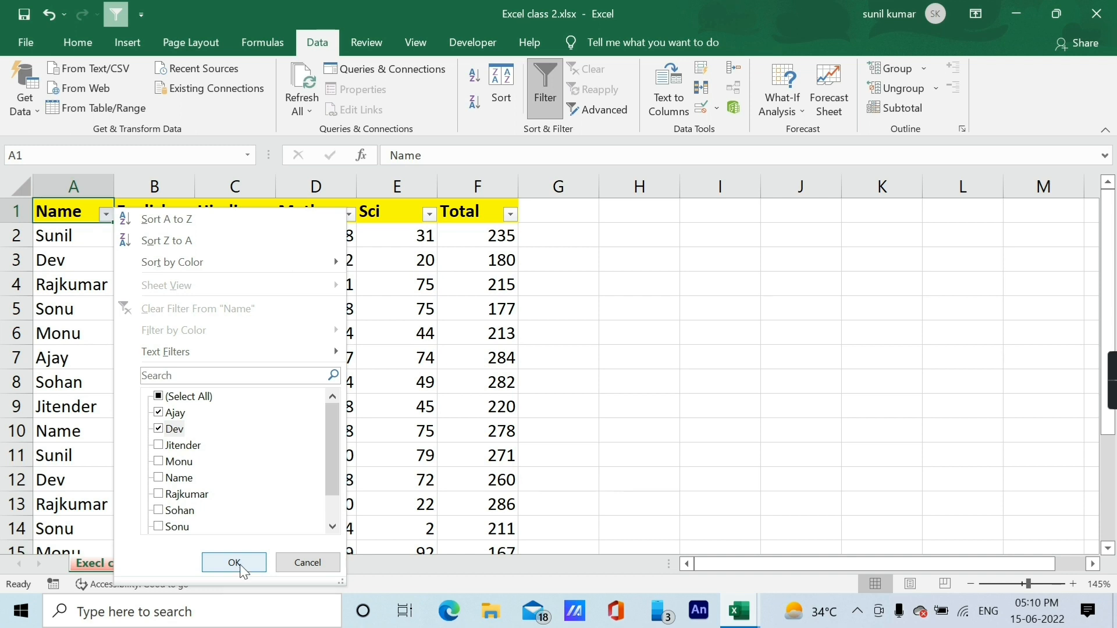
left_click(239, 564)
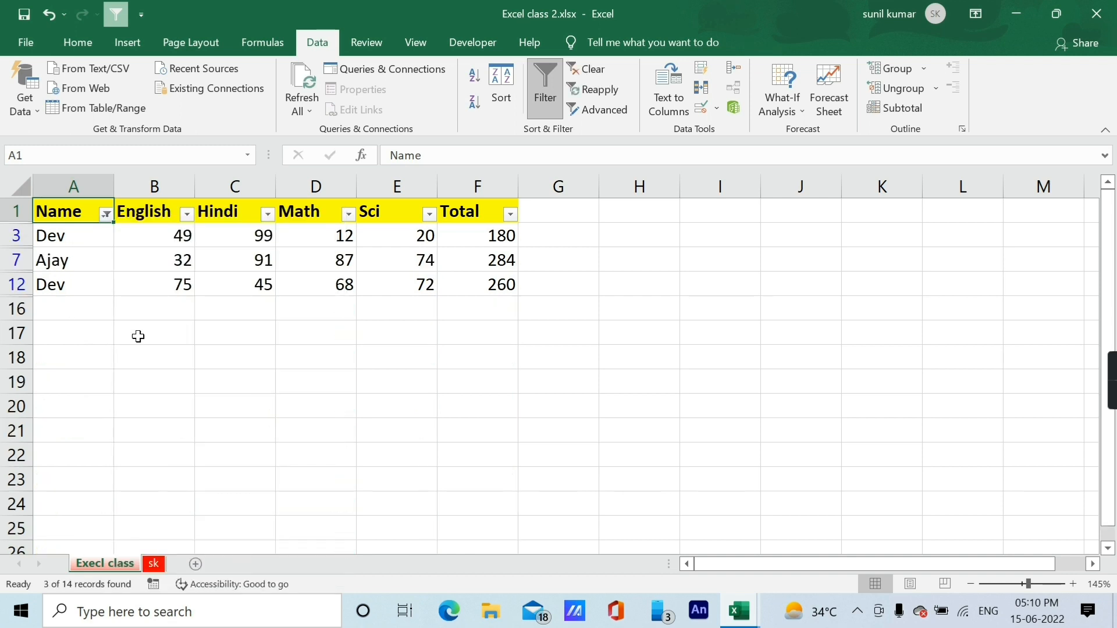
Filter the Name column to show only the fourth and sixth names in its filter list
left_click(131, 302)
left_click(65, 238)
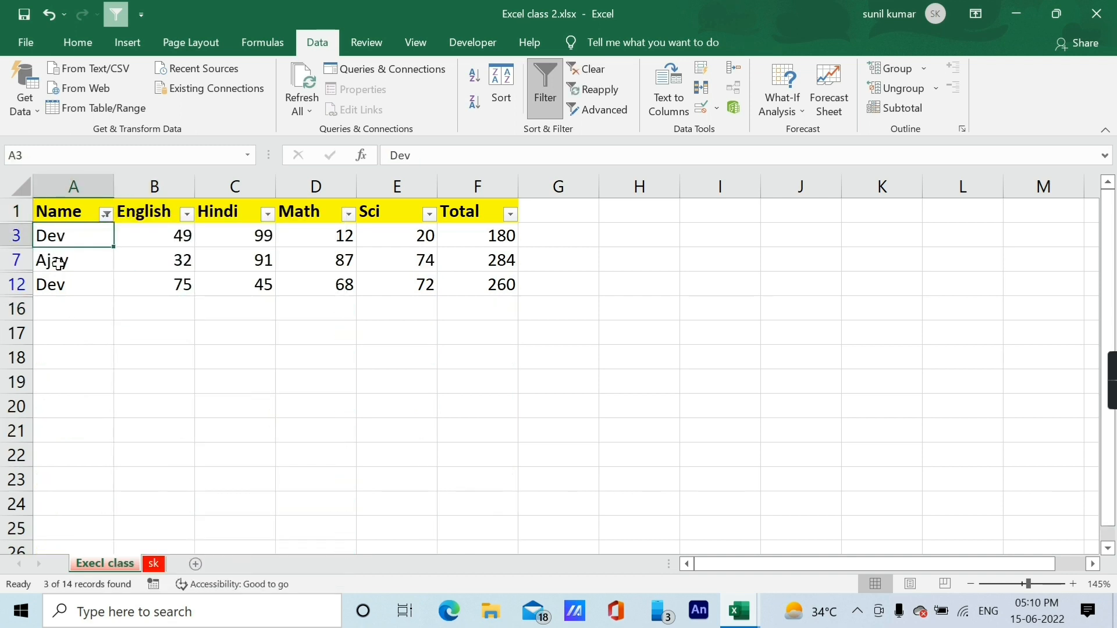
left_click(59, 269)
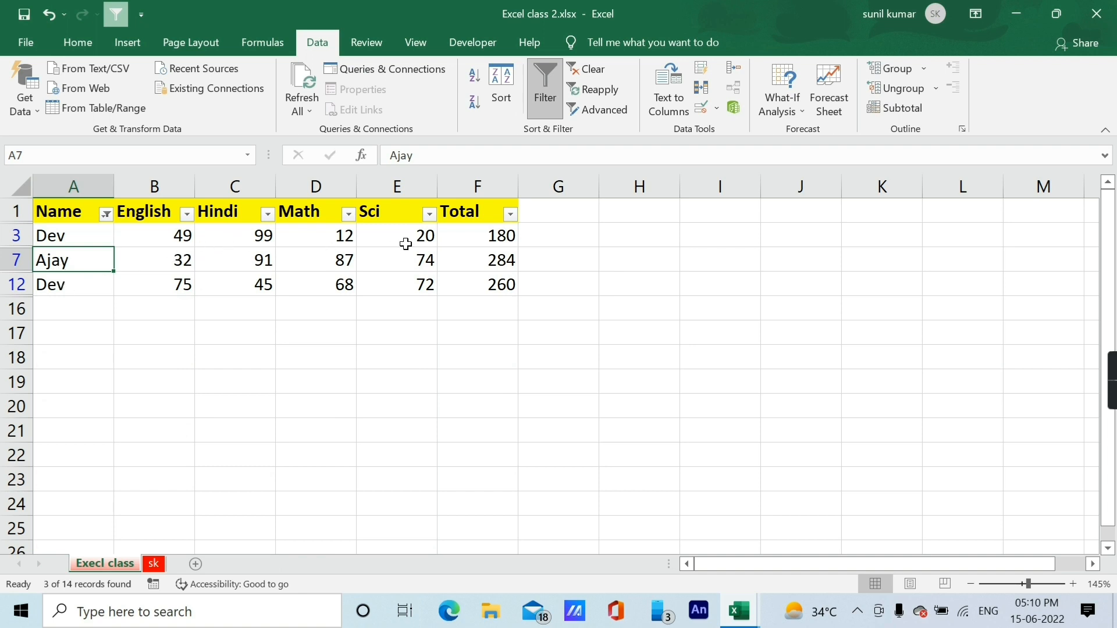
left_click(106, 214)
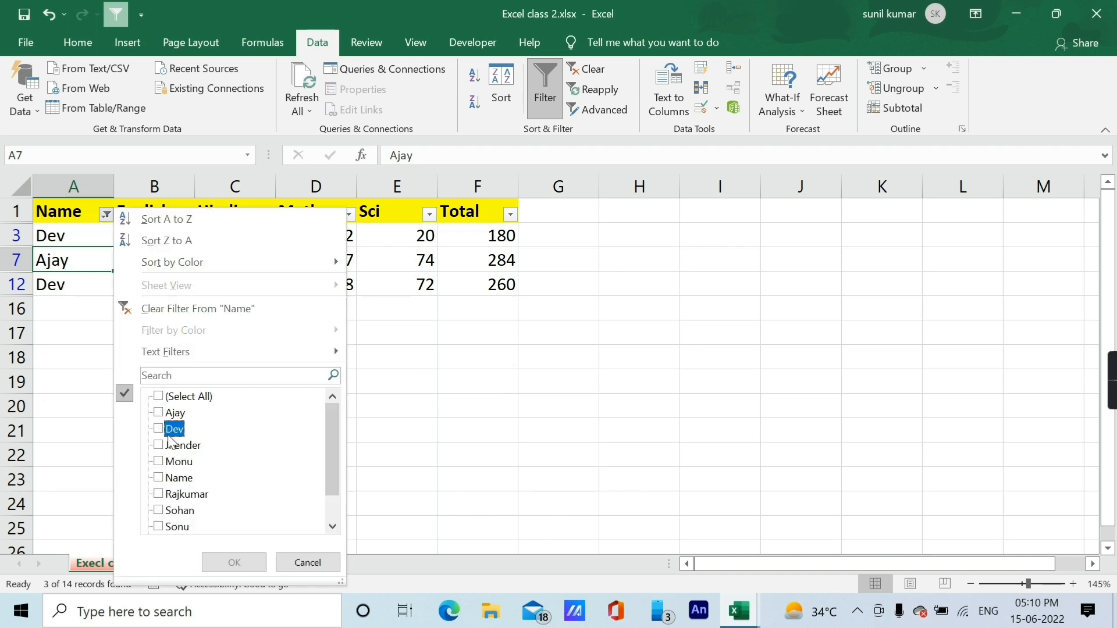
left_click(177, 462)
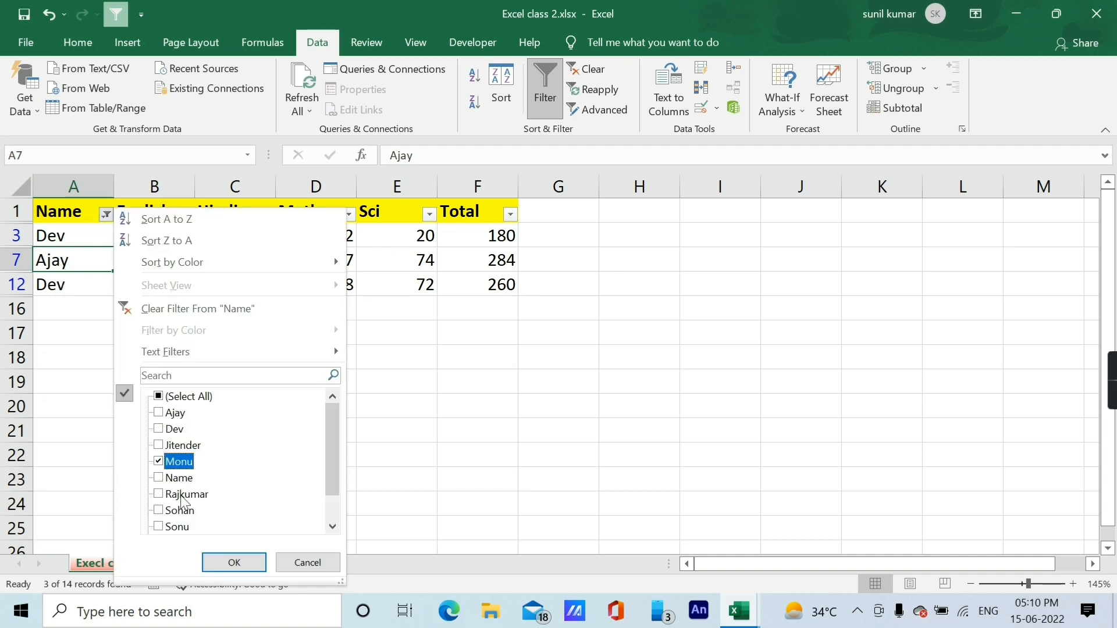
left_click(182, 495)
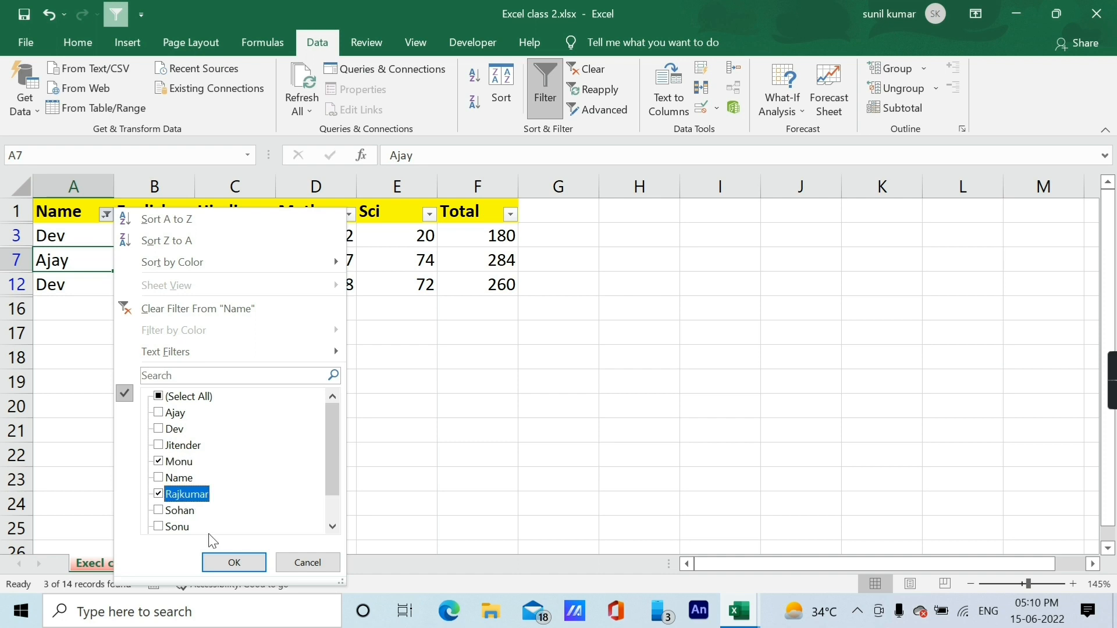
left_click(234, 562)
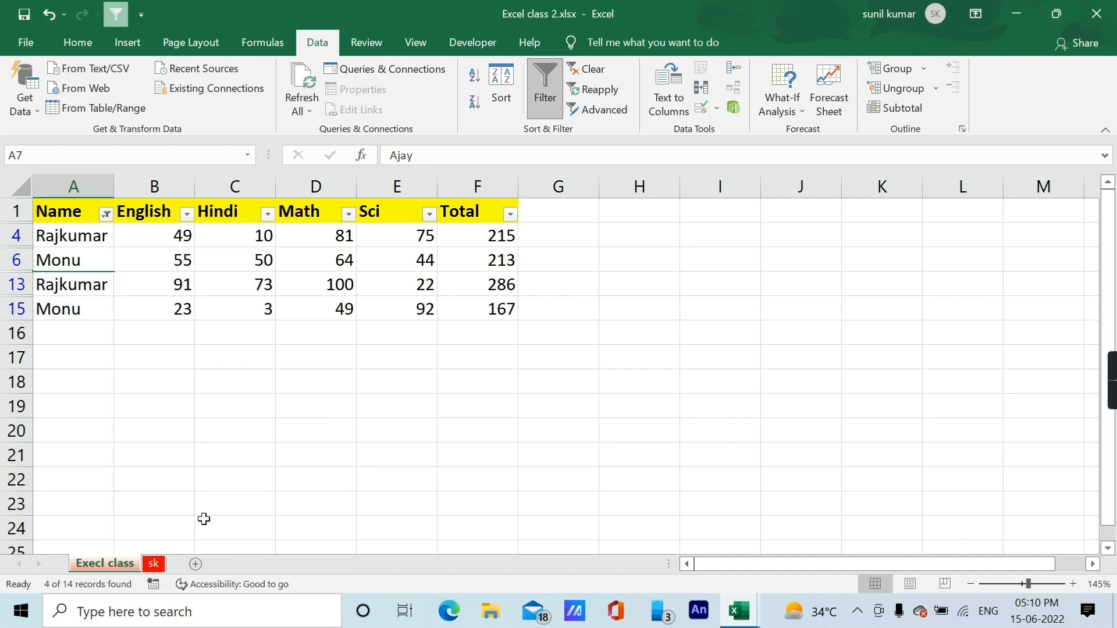
Reselect all names in the Name column filter so every row of the marks table is shown
left_click(85, 260)
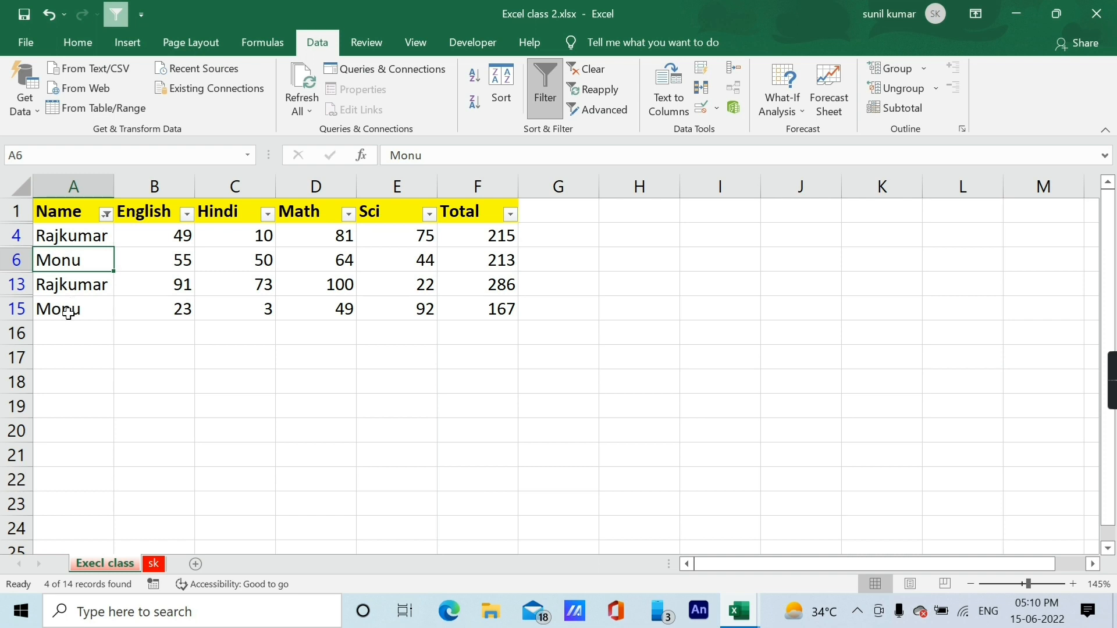
left_click(106, 215)
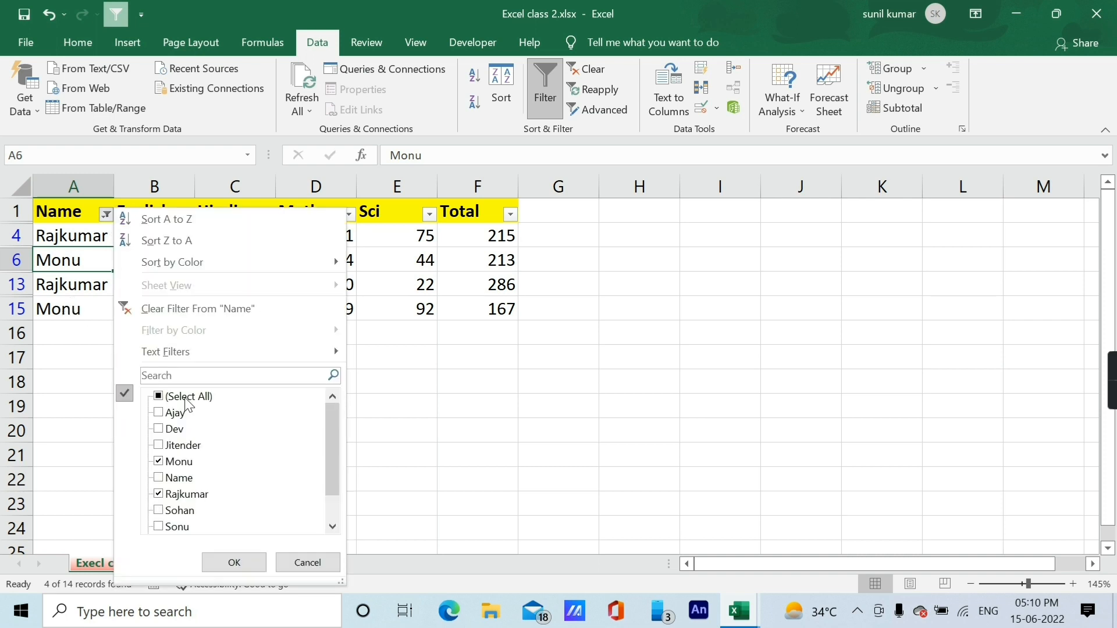
left_click(187, 399)
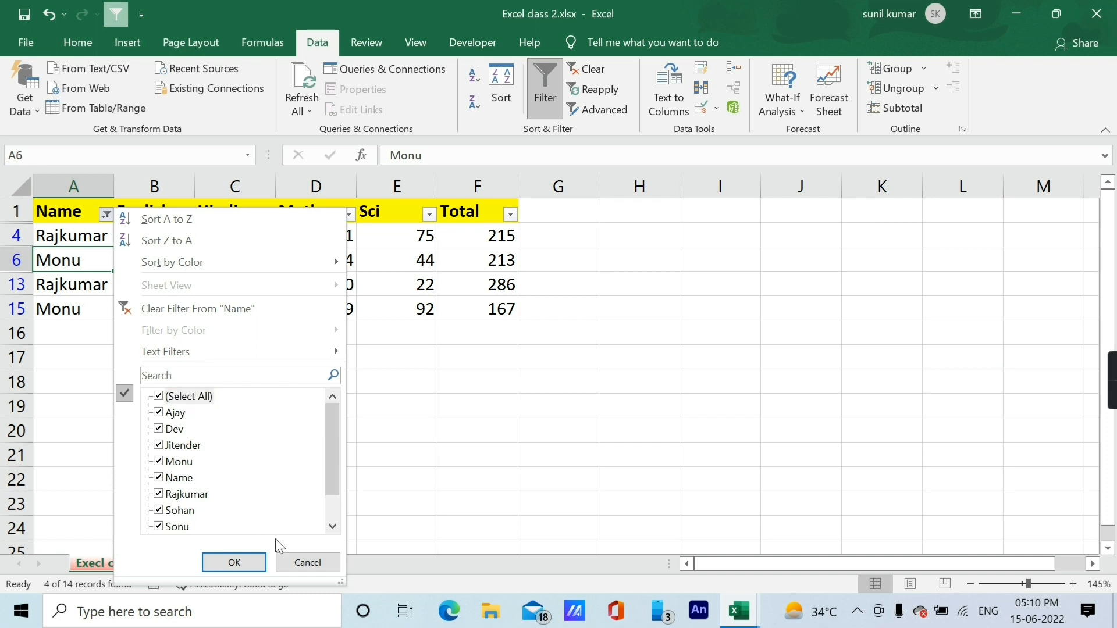
left_click(234, 562)
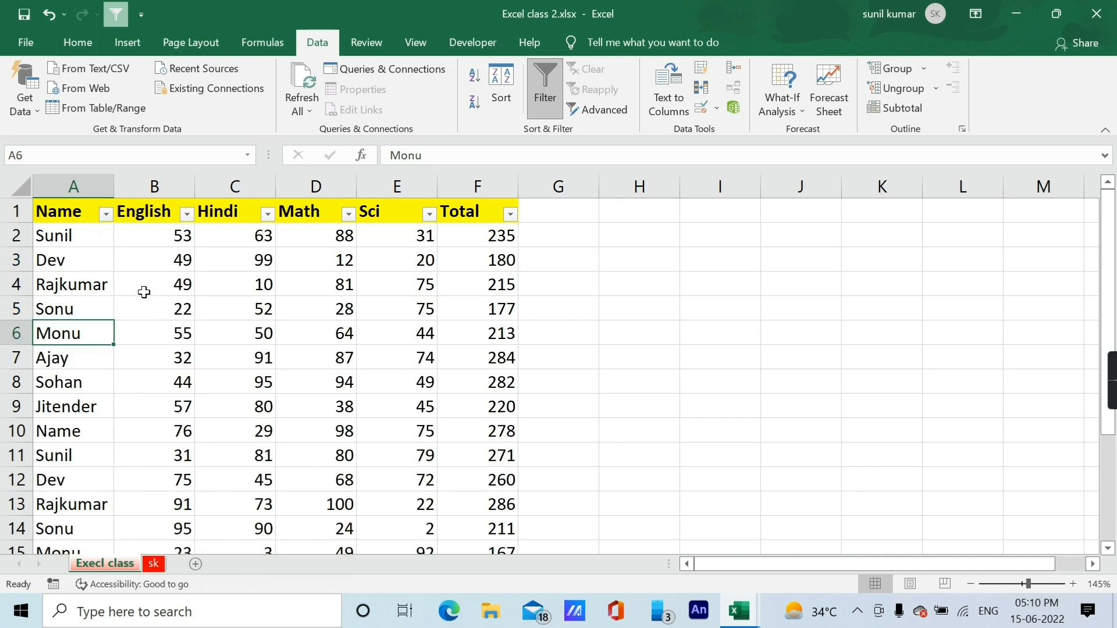
Make the English header cell B1 active and remove the filters from the header row
left_click(177, 280)
left_click(145, 212)
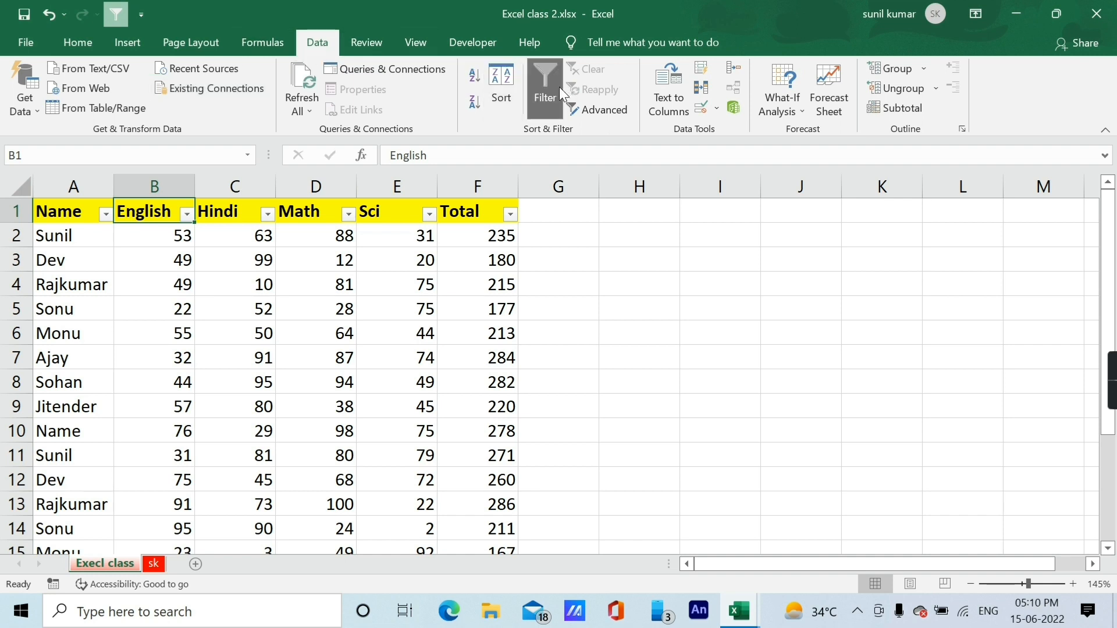
left_click(547, 98)
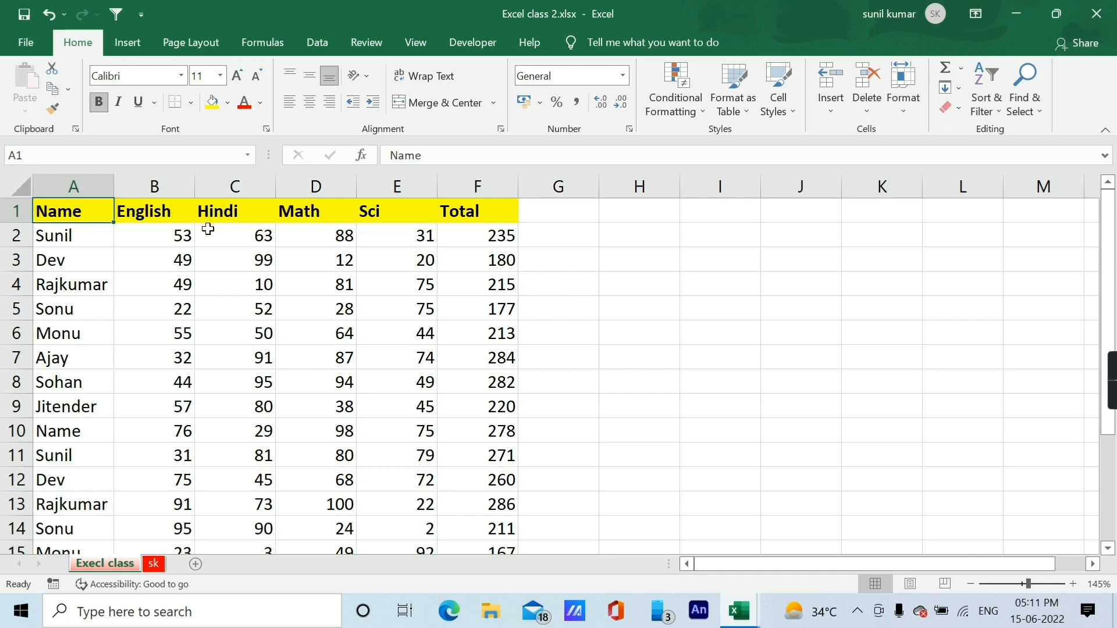
Add filters to the marks table's header row from cell A1 and remove them, then repeat this once more
key("alt+d")
key("f")
key("f")
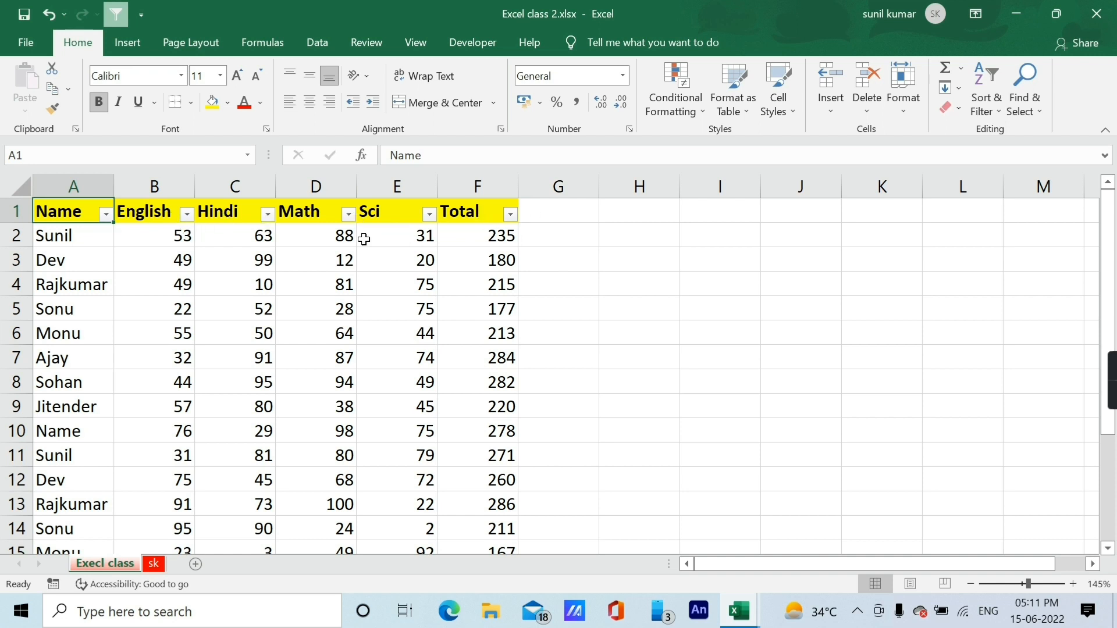
key("alt+d")
key("f")
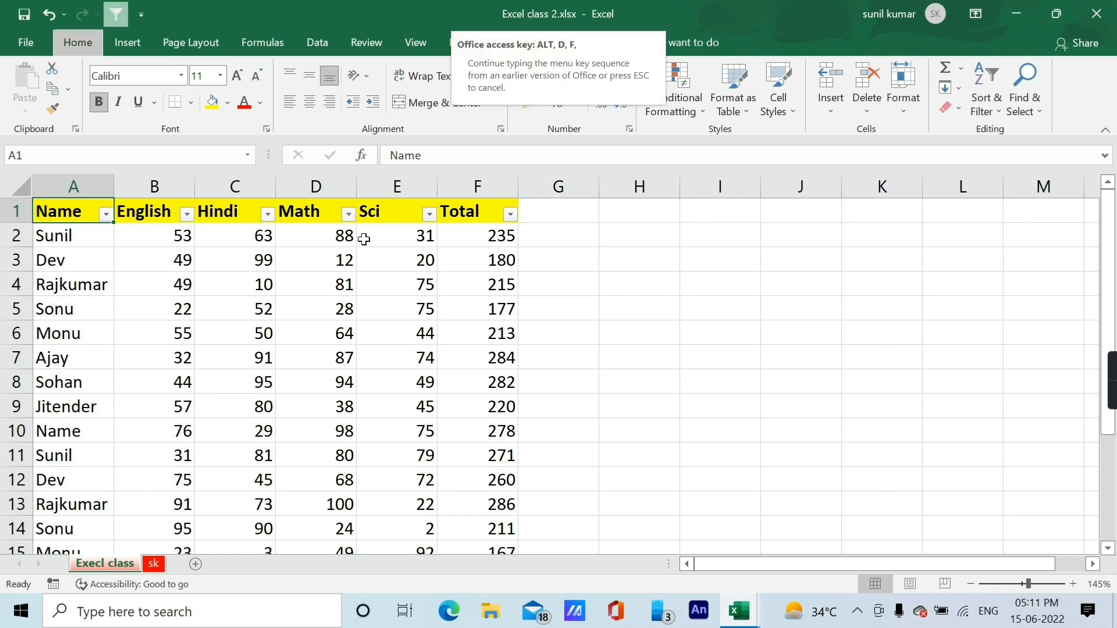
key("f")
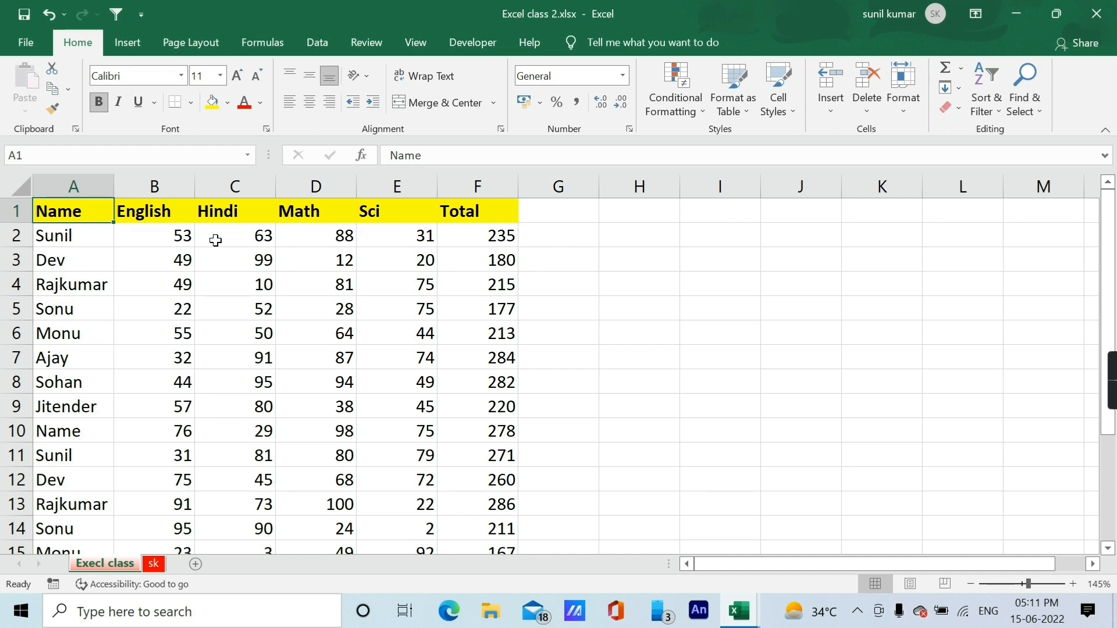
key("ctrl+shift+l")
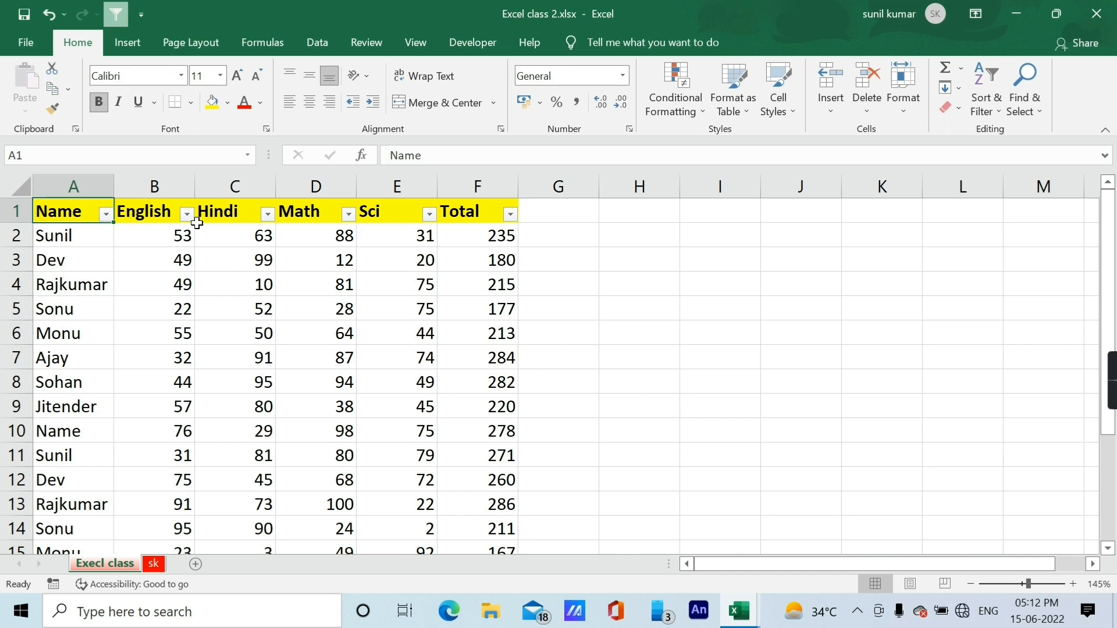
key("ctrl+shift+l")
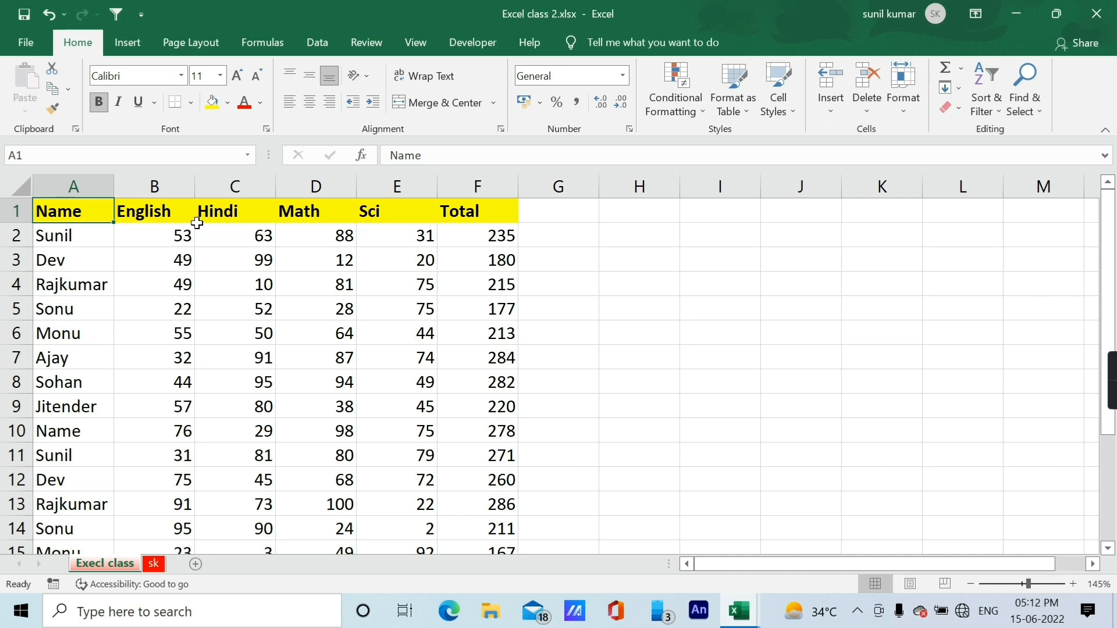
Examine the marks table from its header row down past the last entry, ending with cell A2 active
key("Down")
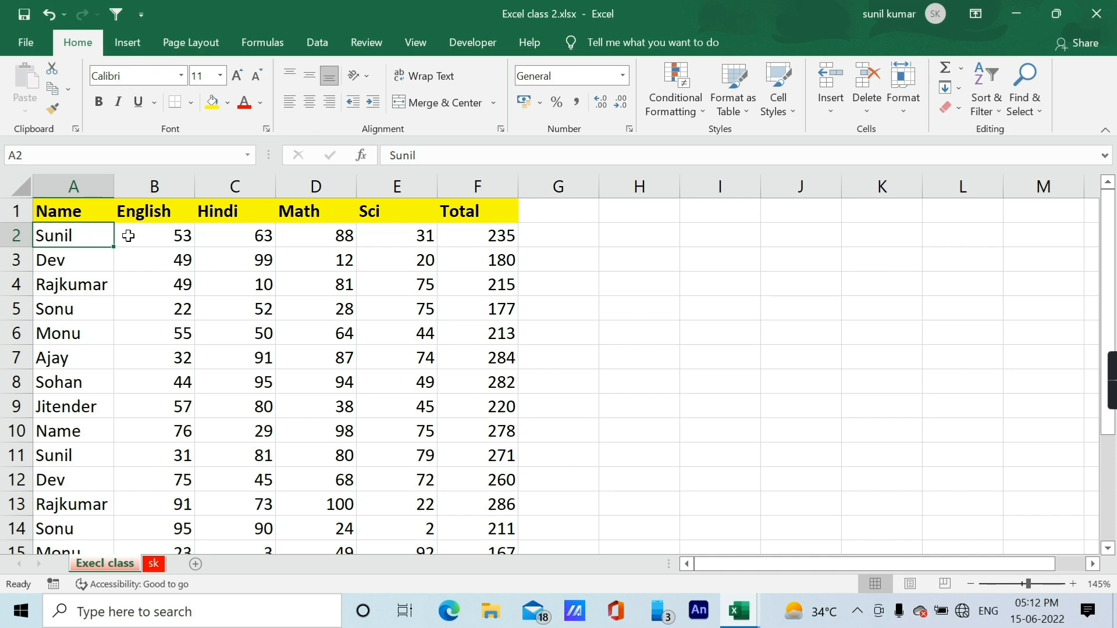
scroll(130, 260, "down", 2)
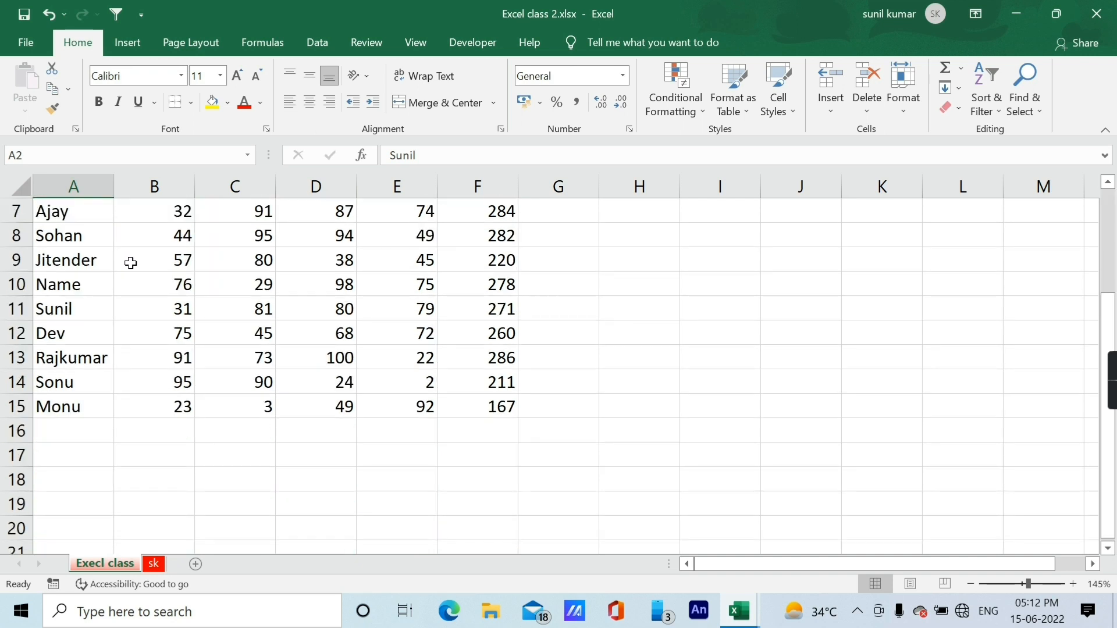
scroll(130, 259, "up", 2)
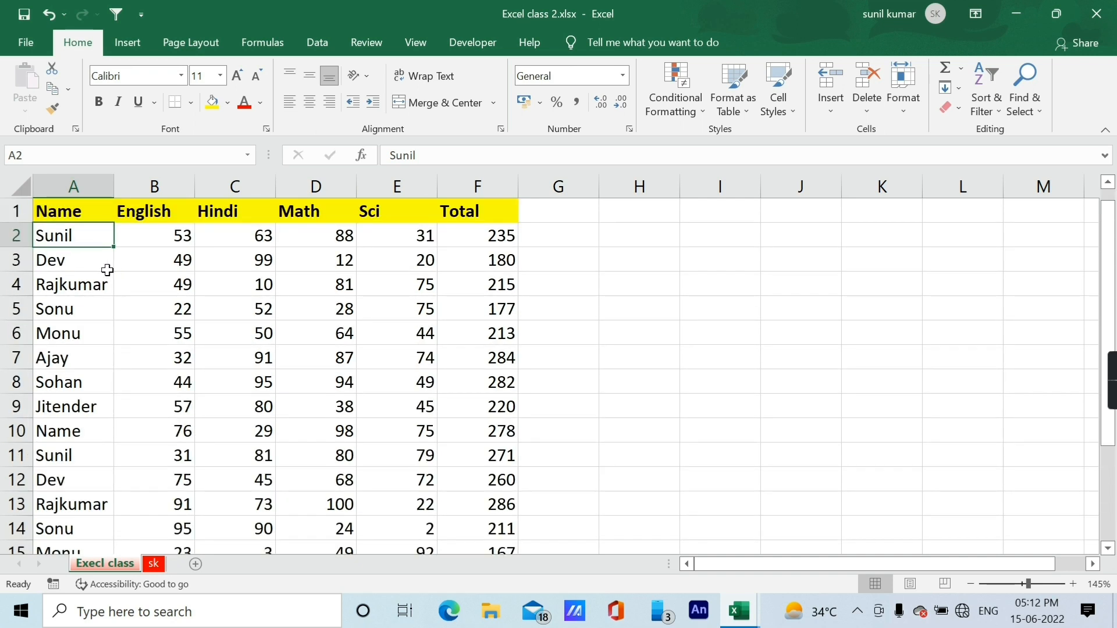
left_click(63, 216)
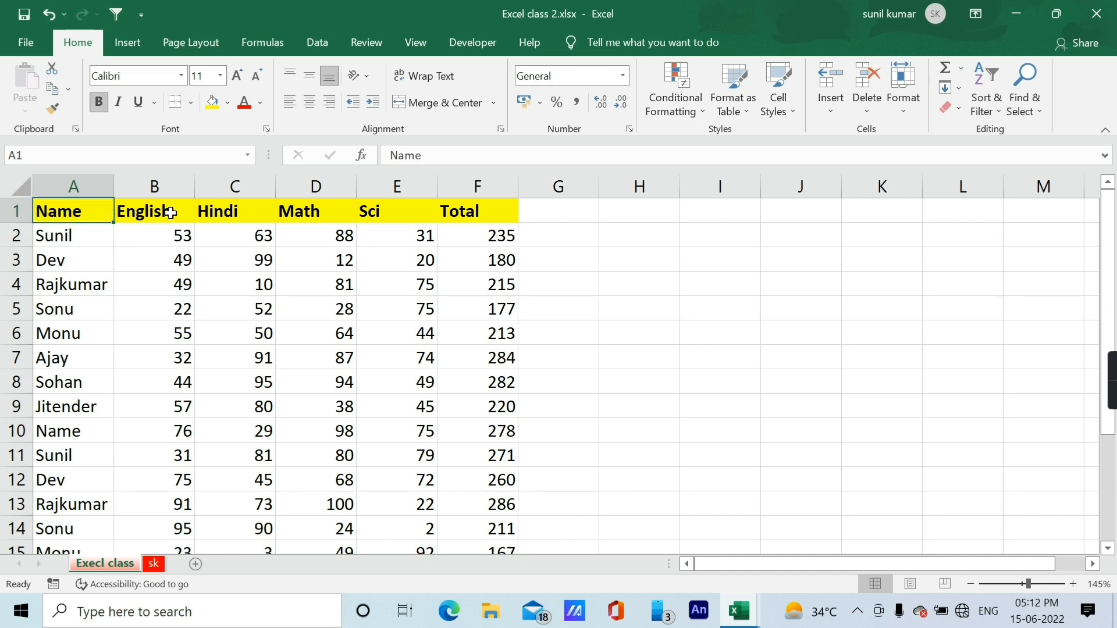
scroll(87, 327, "down", 4)
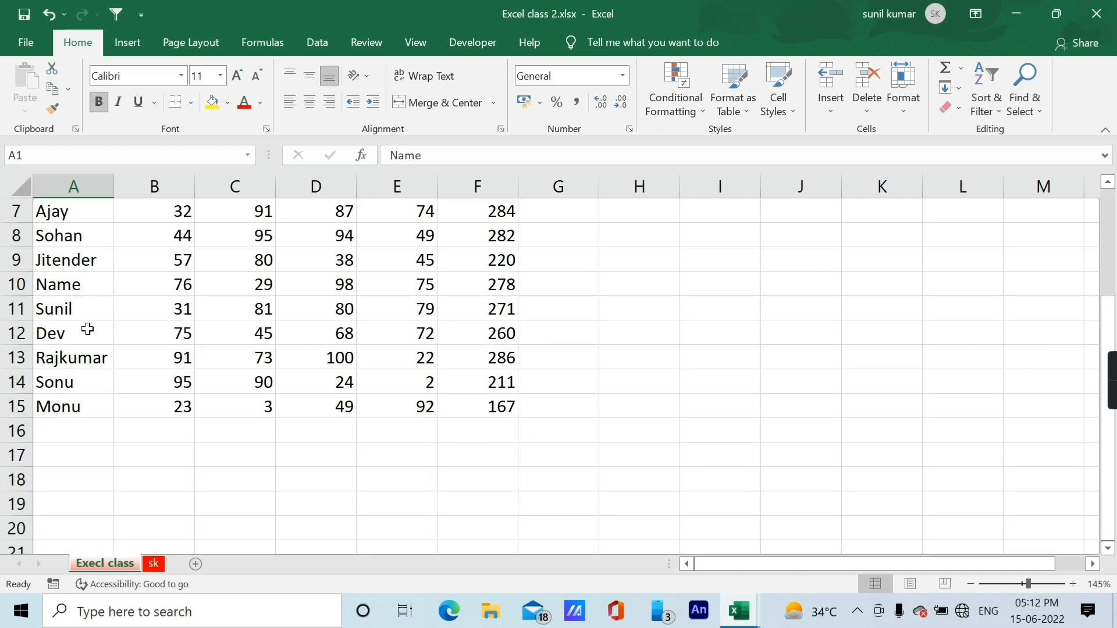
scroll(88, 329, "up", 3)
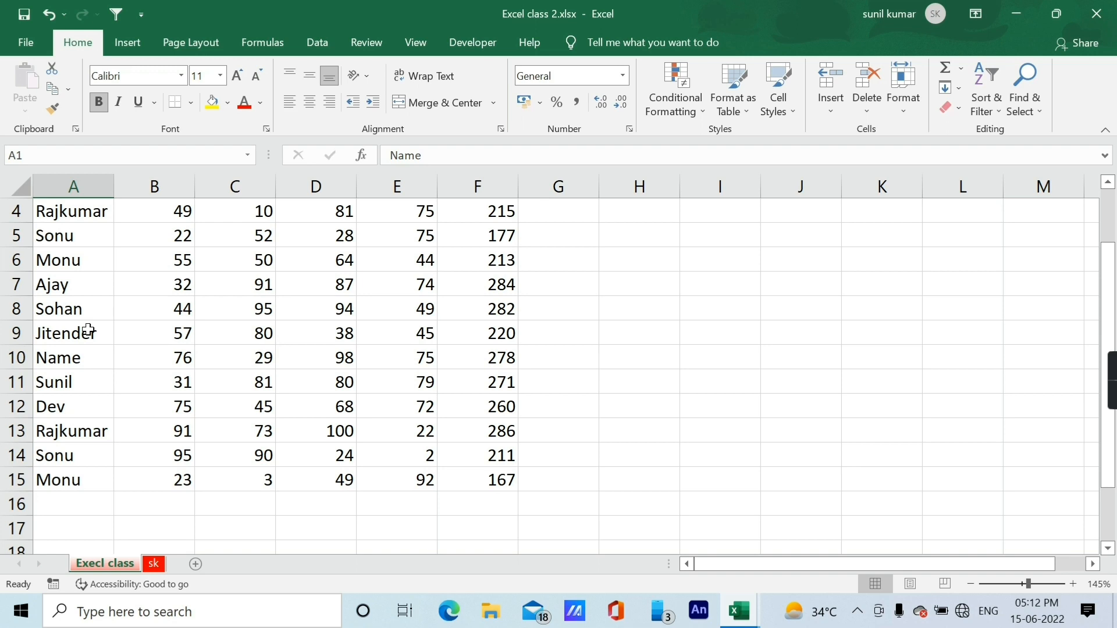
scroll(88, 329, "up", 1)
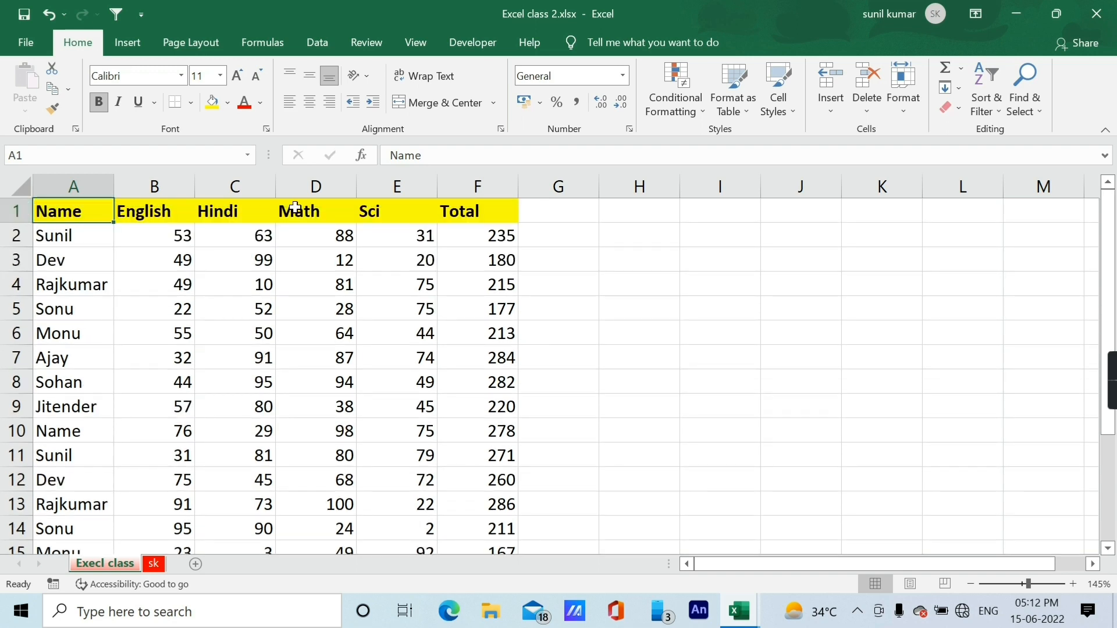
left_click(69, 238)
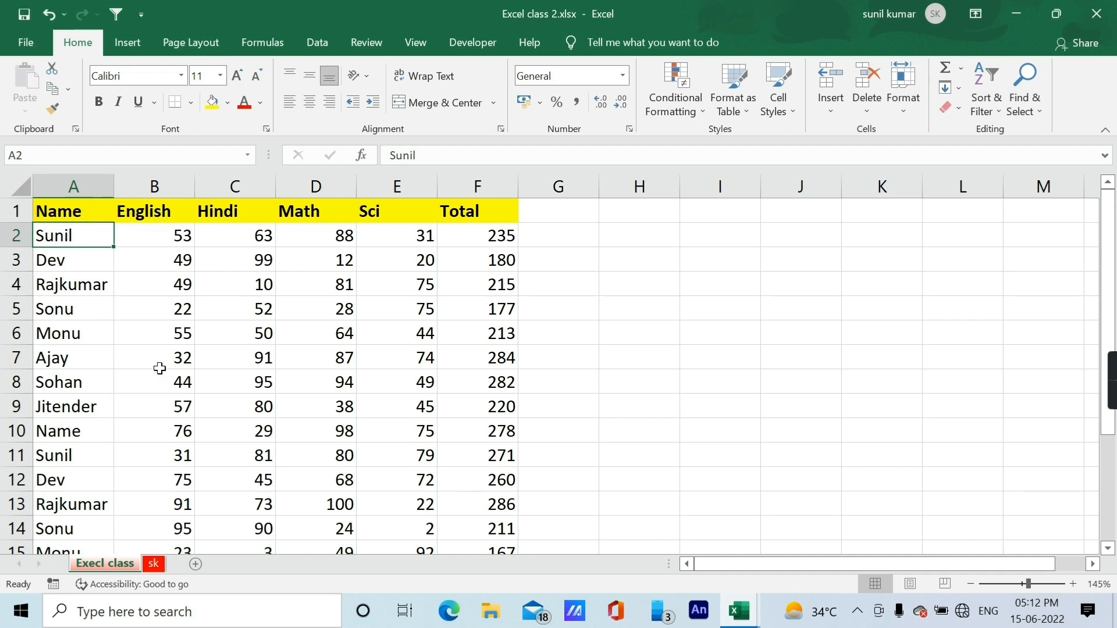
scroll(138, 379, "down", 10)
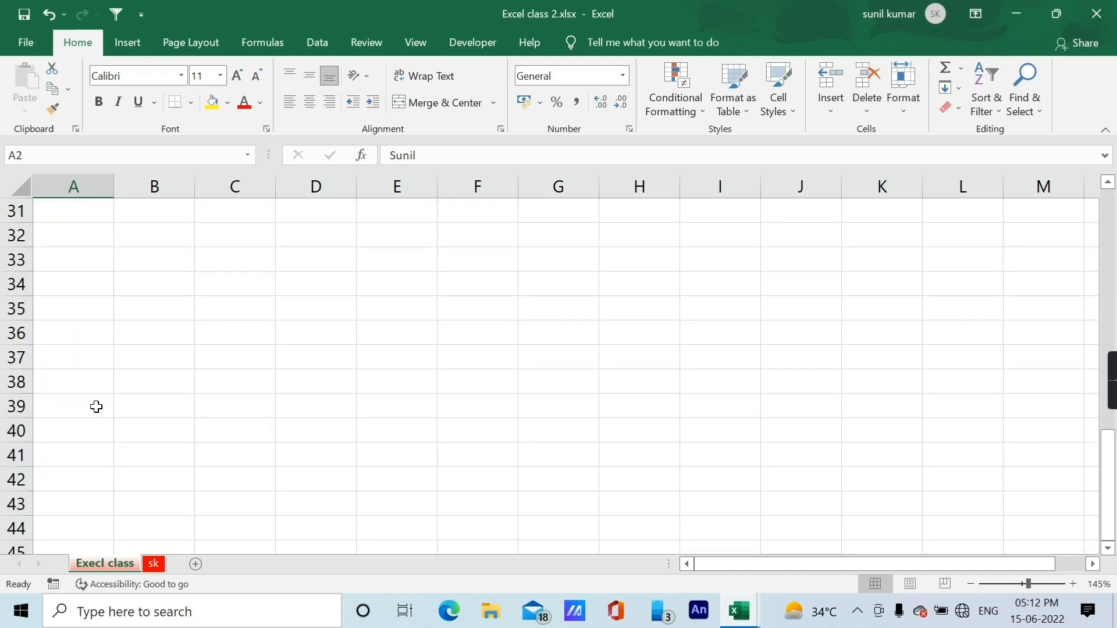
scroll(96, 407, "up", 10)
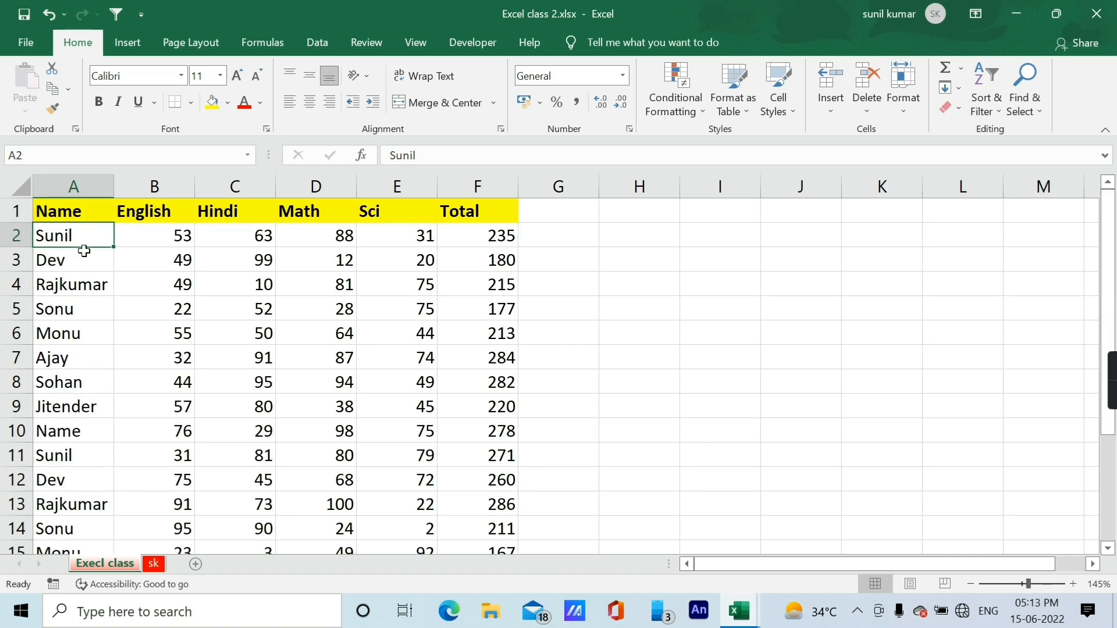
Freeze the top row of the sheet and check the header while moving down through the rows and back
left_click(415, 43)
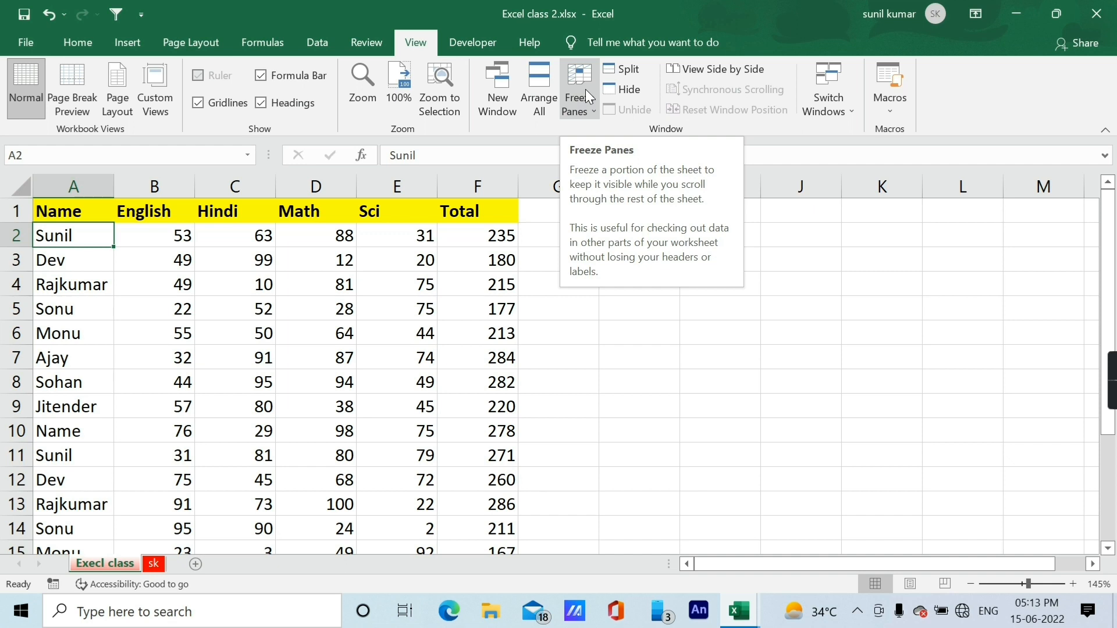
left_click(585, 89)
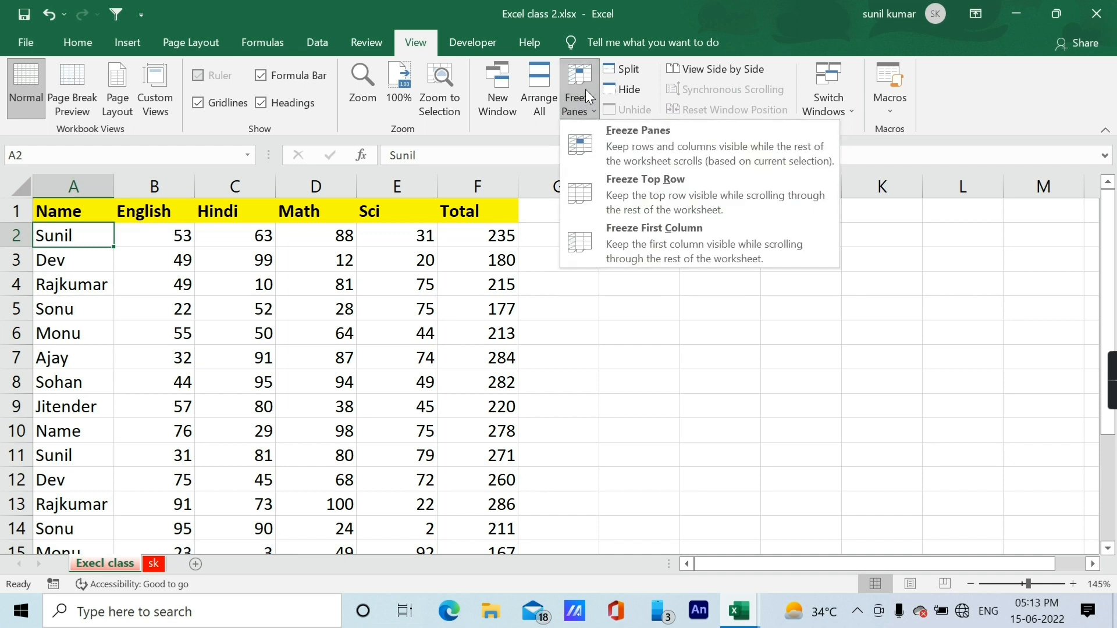
left_click(672, 181)
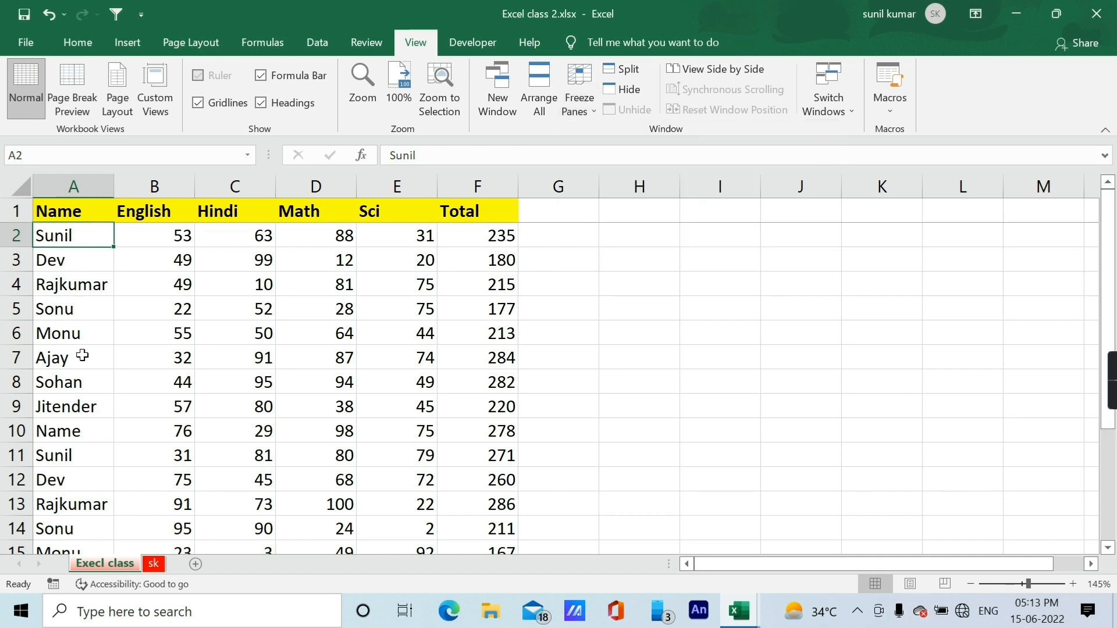
scroll(81, 361, "down", 3)
scroll(81, 366, "down", 7)
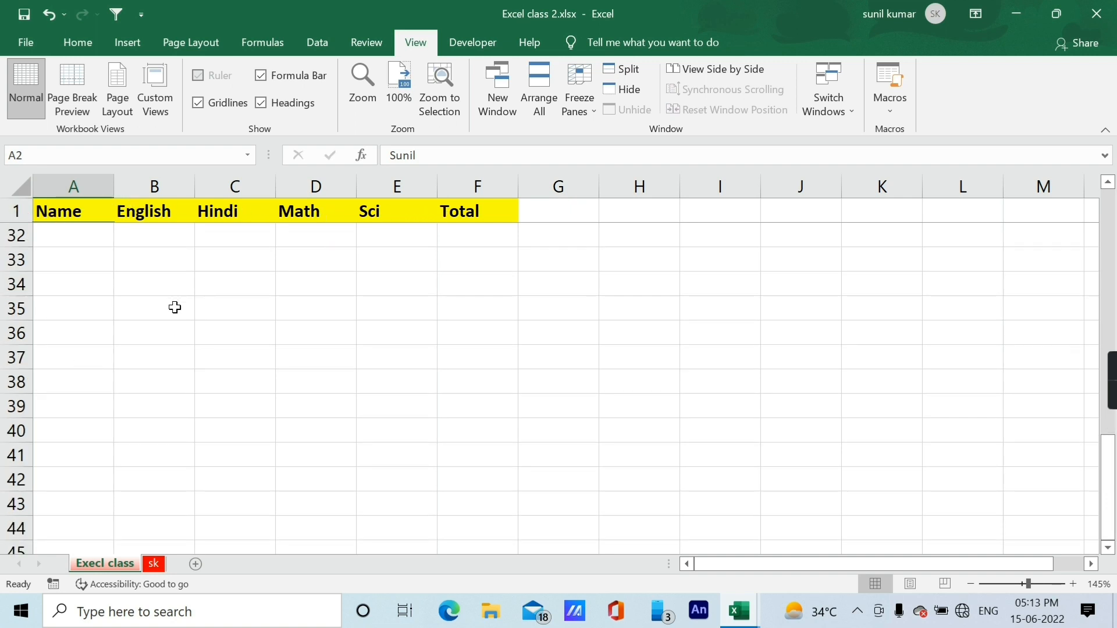
scroll(89, 330, "up", 5)
scroll(89, 330, "up", 5)
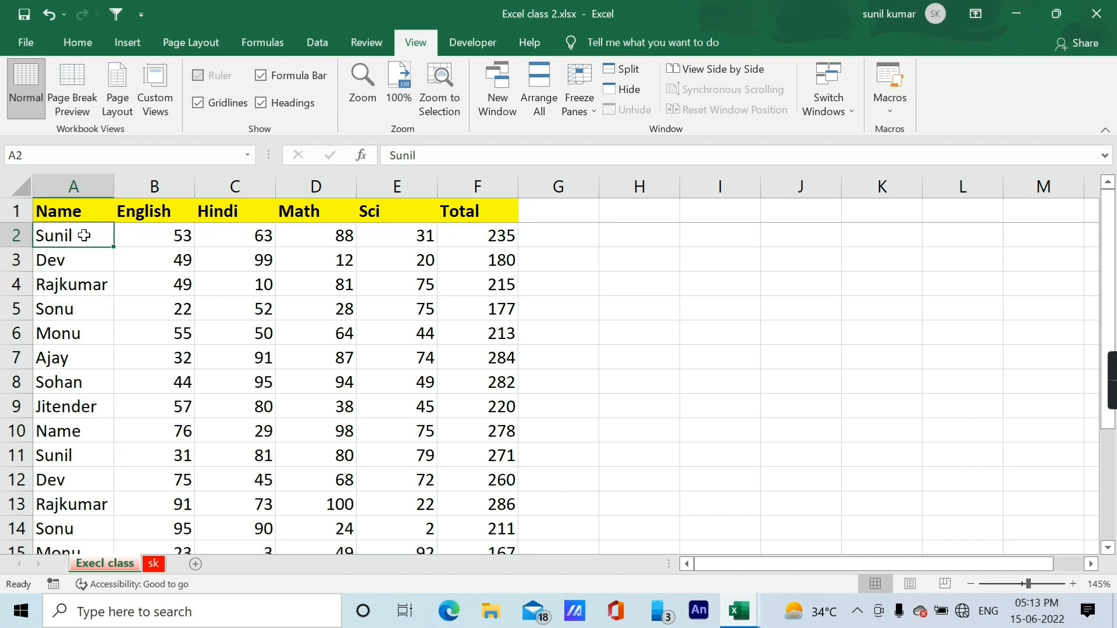
Unfreeze the panes, check how the rows scroll, and move the active cell to B2
left_click(582, 90)
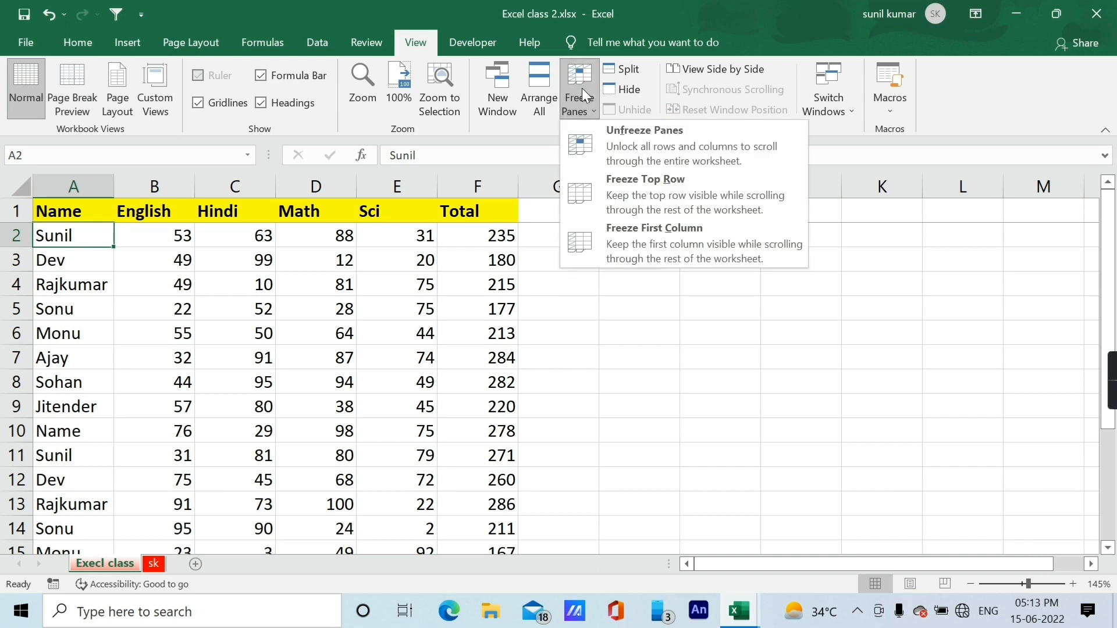
left_click(622, 136)
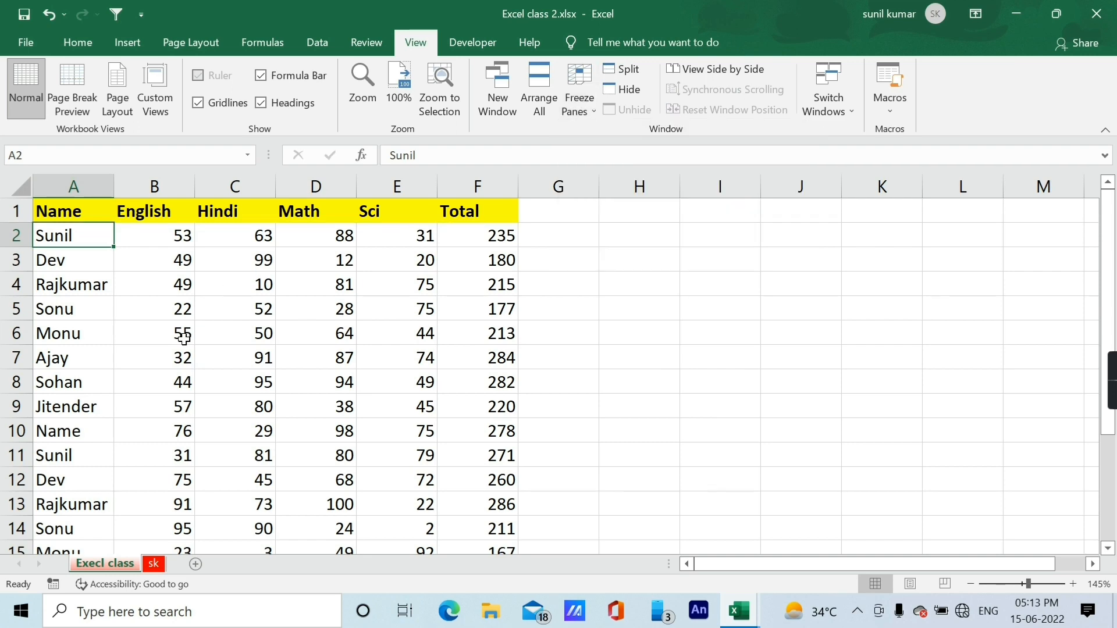
scroll(173, 338, "down", 3)
scroll(167, 336, "down", 2)
scroll(163, 329, "up", 5)
key("Right")
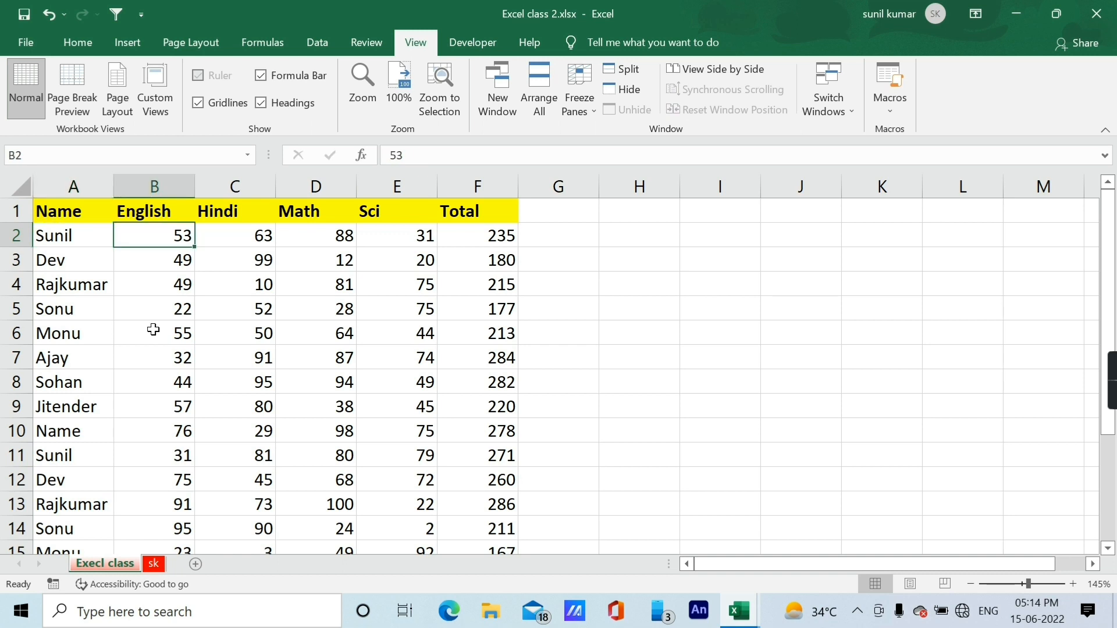
key("Left")
key("Up")
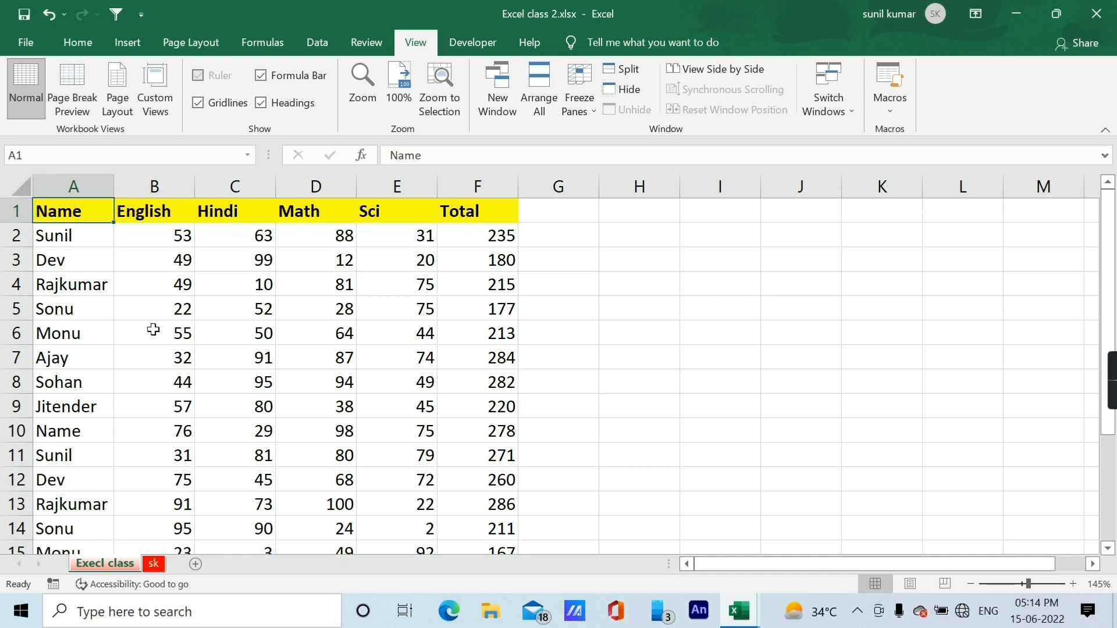
key("Down")
key("Right")
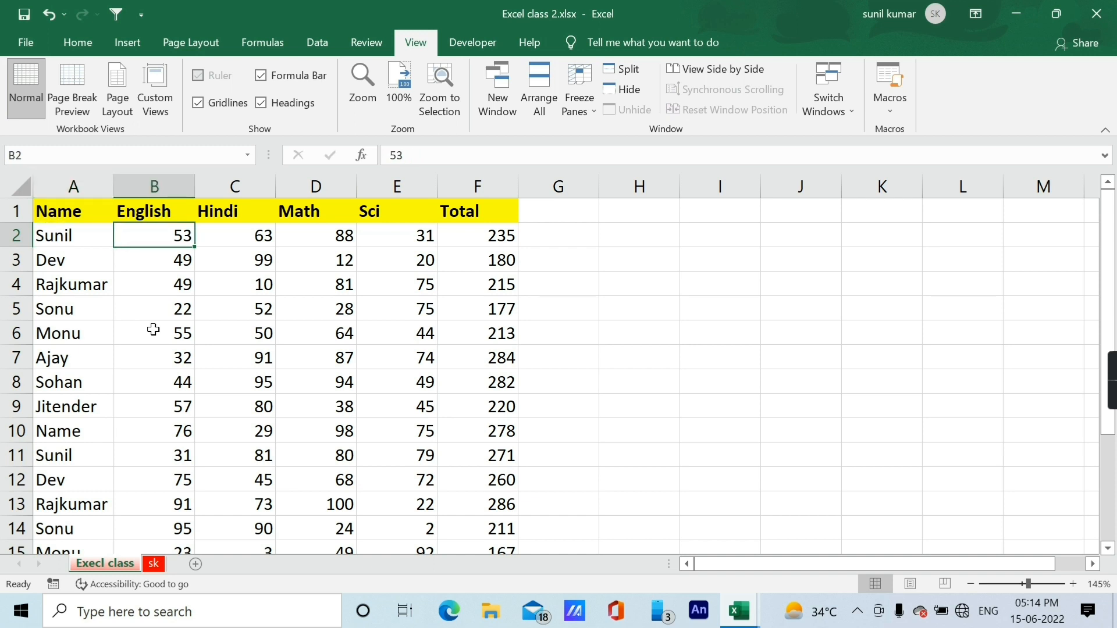
key("Left")
key("Up")
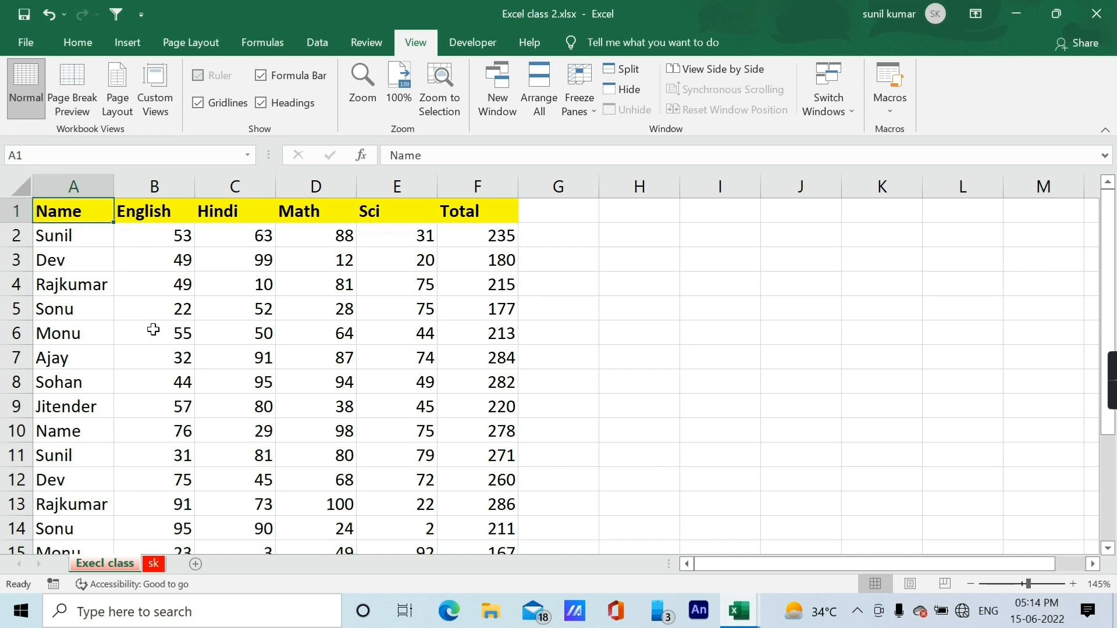
Freeze panes from cell A2 so the header row is locked, and check it while moving down the rows and back
key("Down")
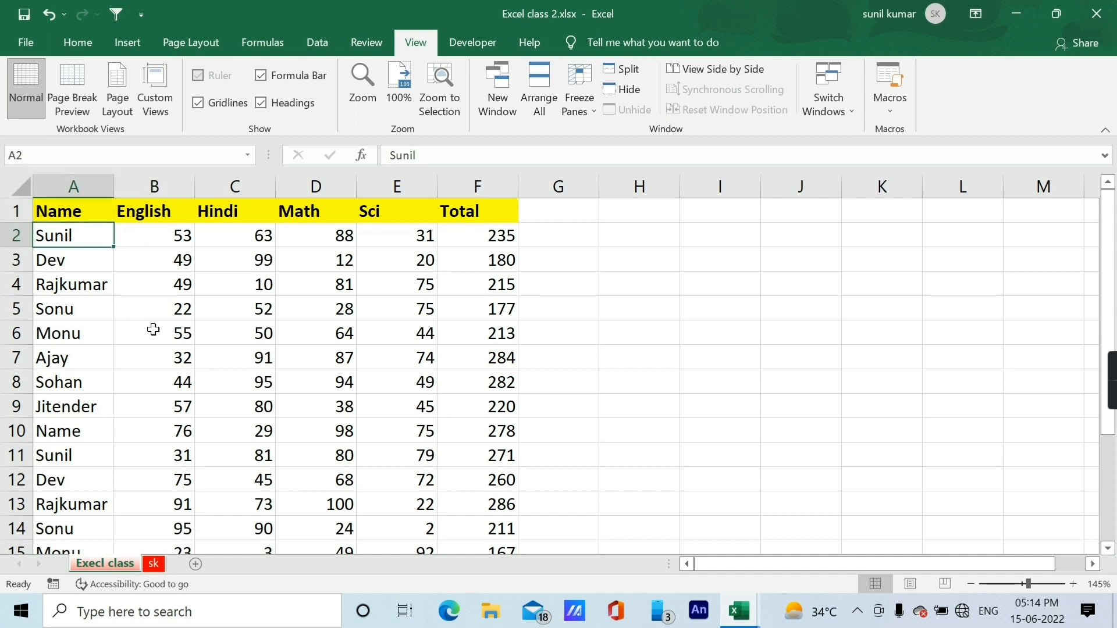
key("Up")
key("Down")
key("alt+w")
key("f")
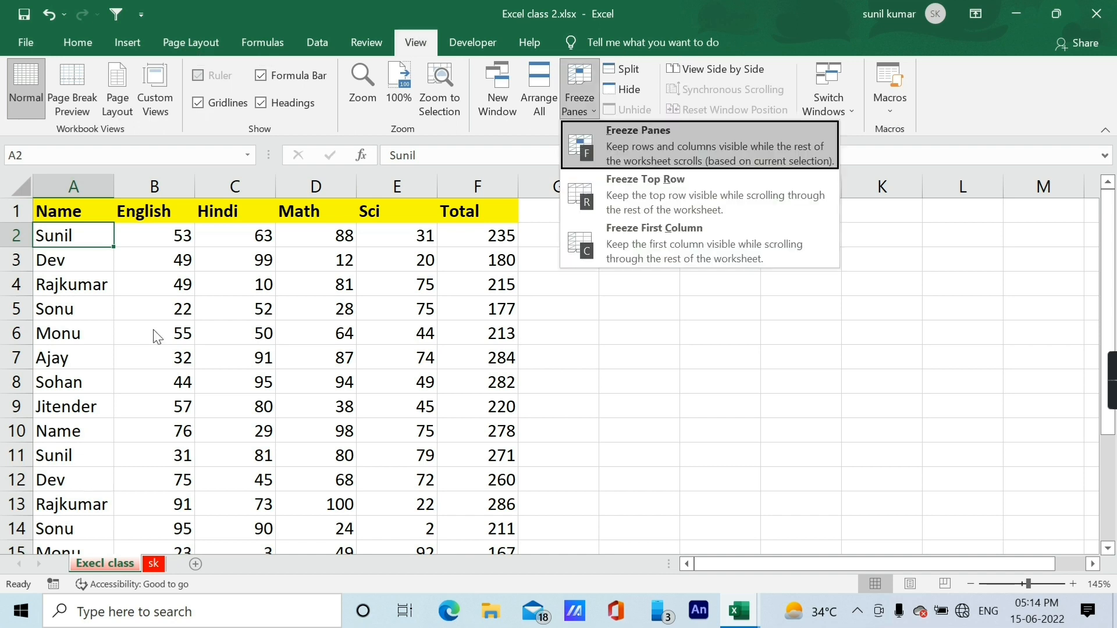
key("f")
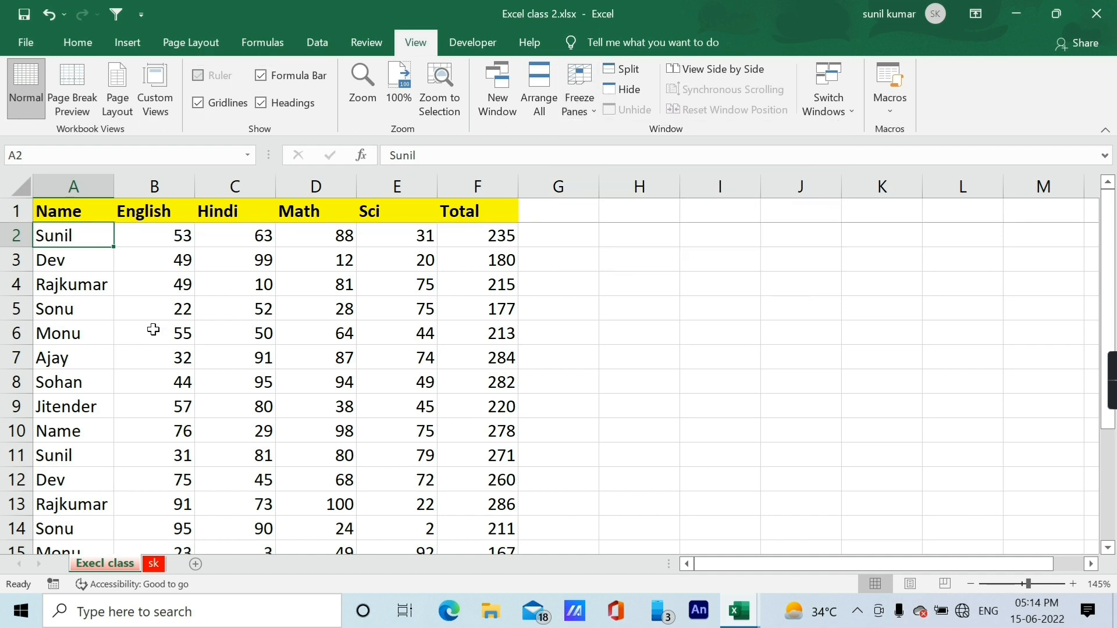
scroll(112, 343, "down", 6)
scroll(109, 344, "up", 3)
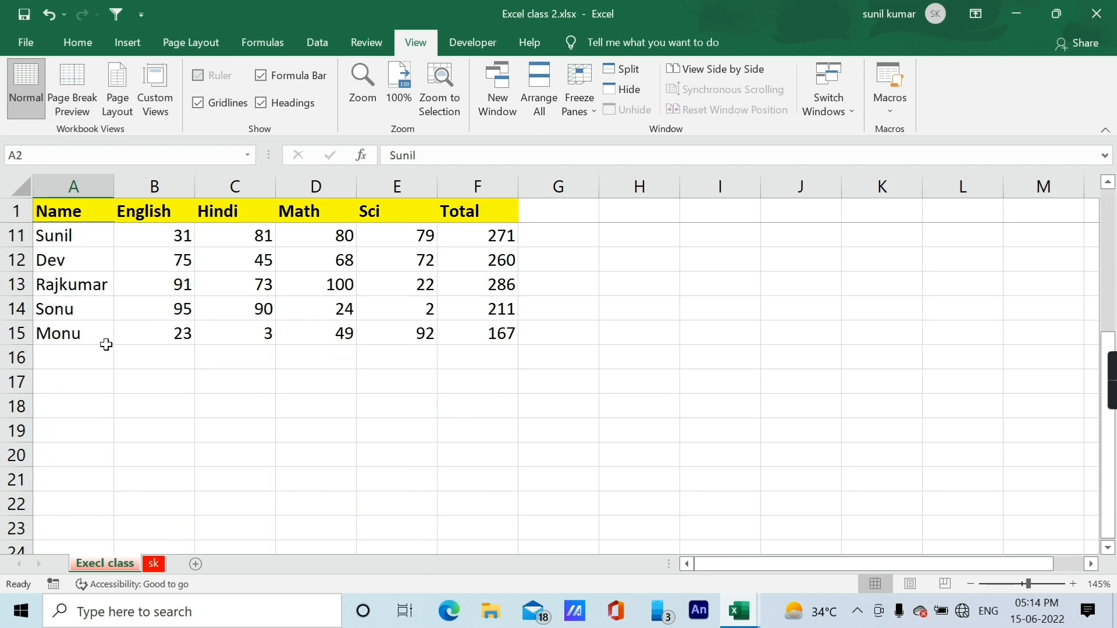
scroll(106, 345, "down", 4)
scroll(106, 345, "up", 7)
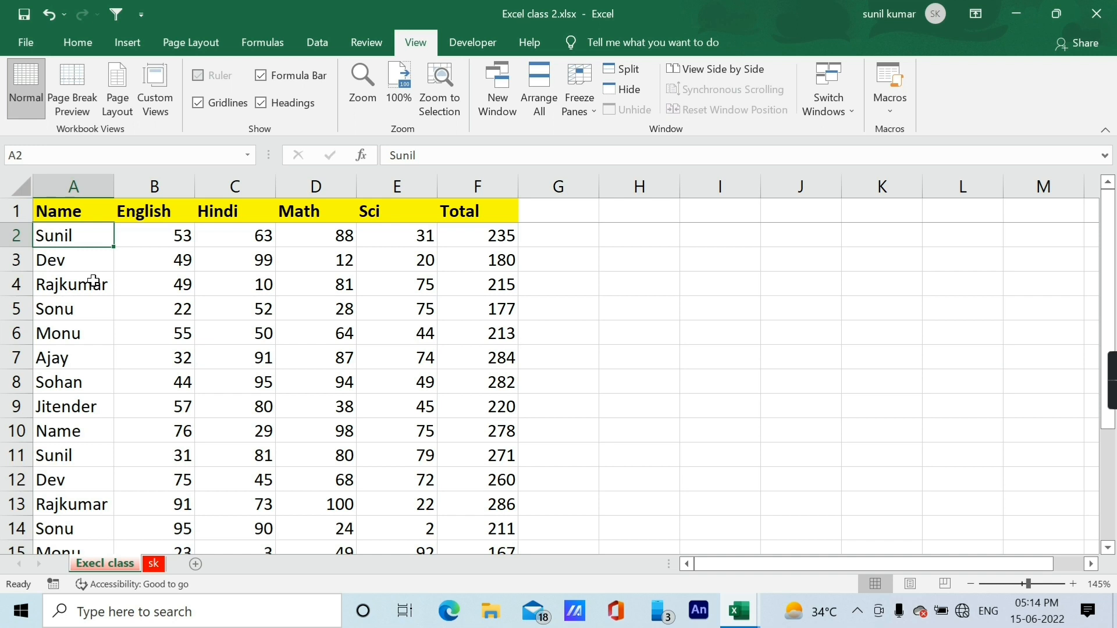
Unfreeze the panes and check how the header row moves while going down the marks table and back up
key("alt")
key("w")
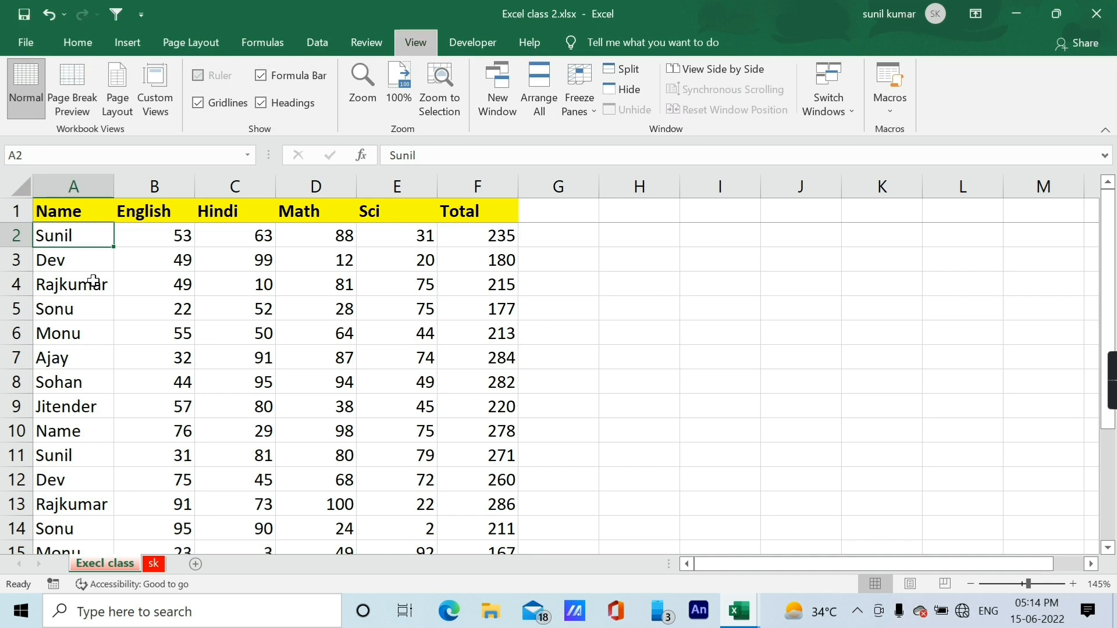
key("f")
key("f")
scroll(94, 281, "down", 6)
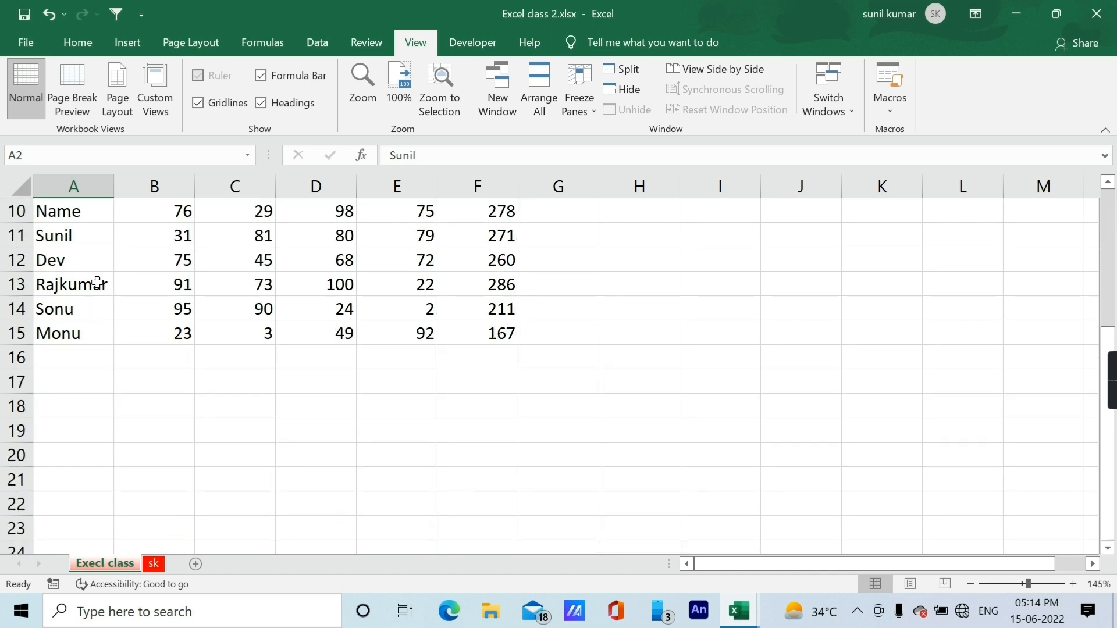
scroll(96, 282, "up", 4)
scroll(96, 282, "up", 2)
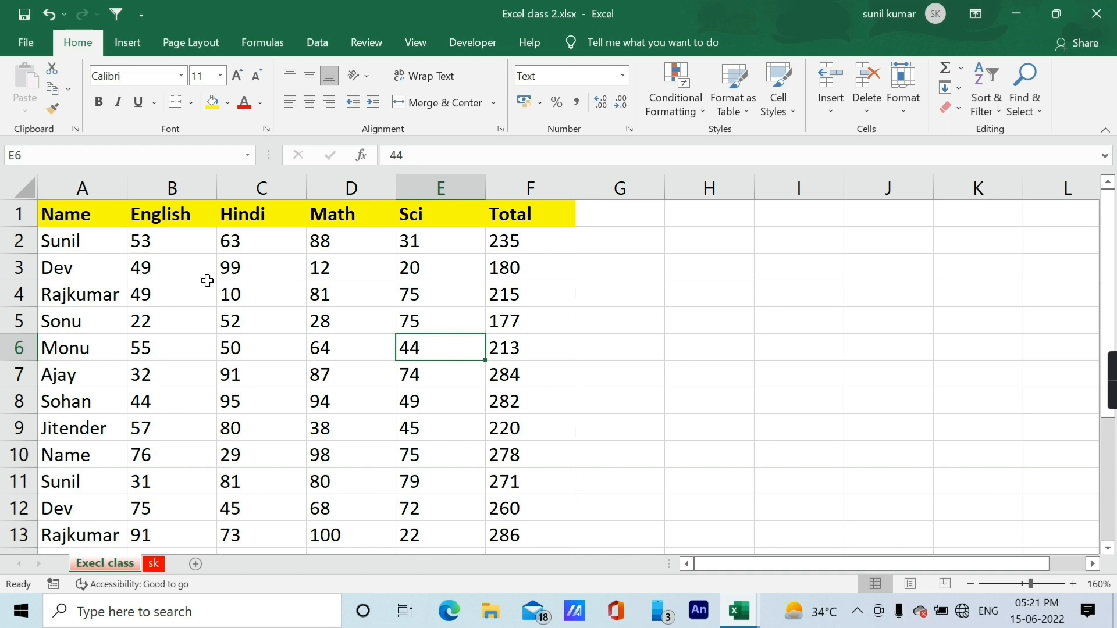
mouse_move(1111, 390)
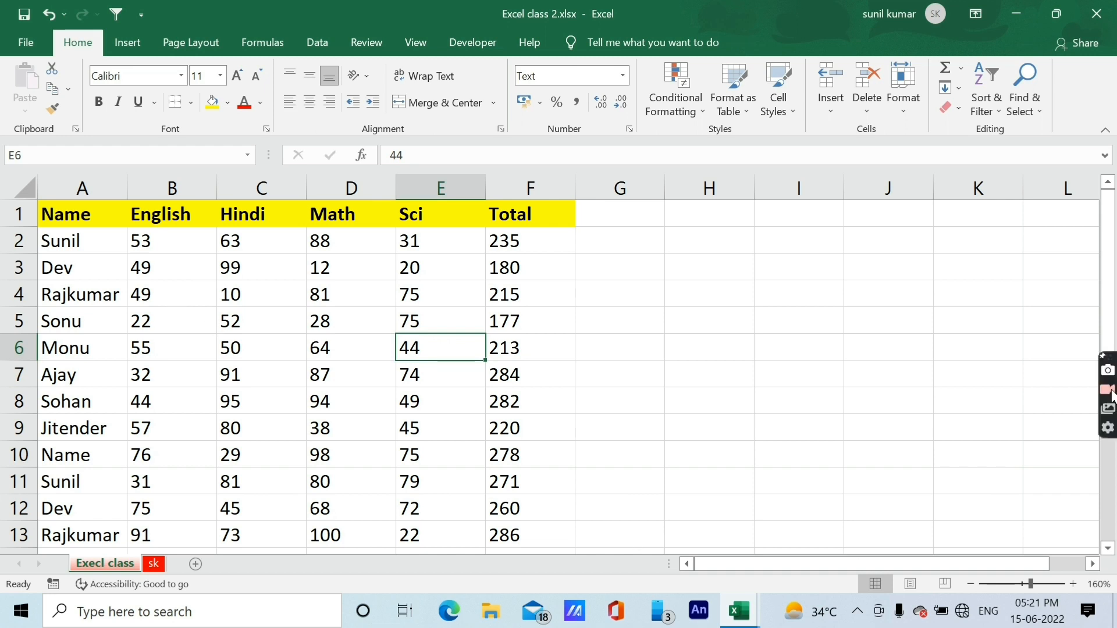